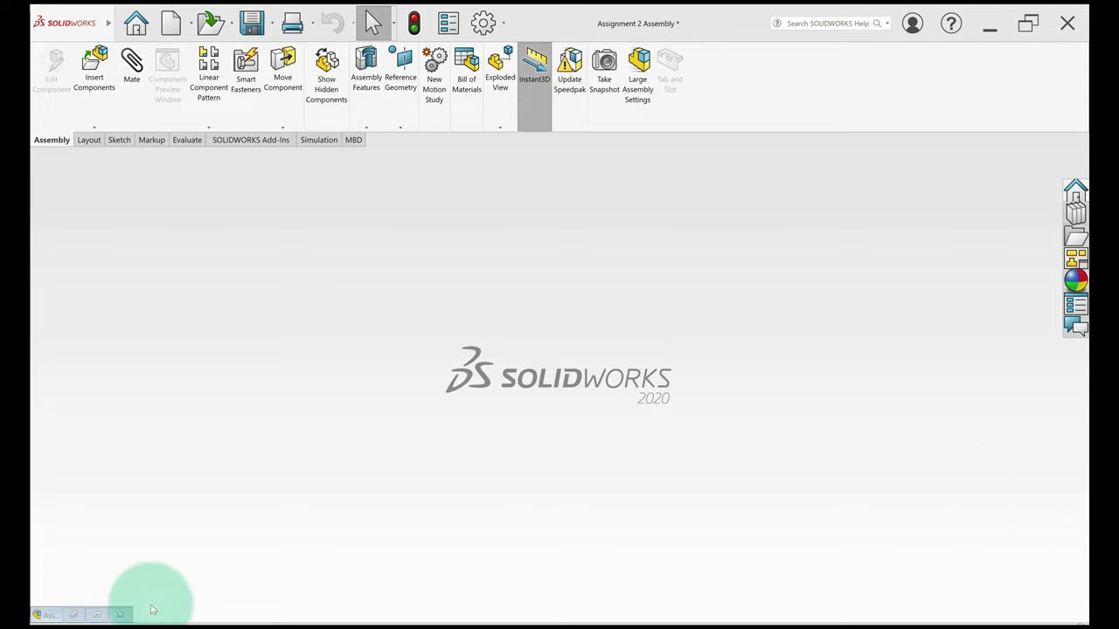
# Inspect the assembly in isometric and front views, highlighting the plate, Part 2 and both bolts
pyautogui.click(76, 615)
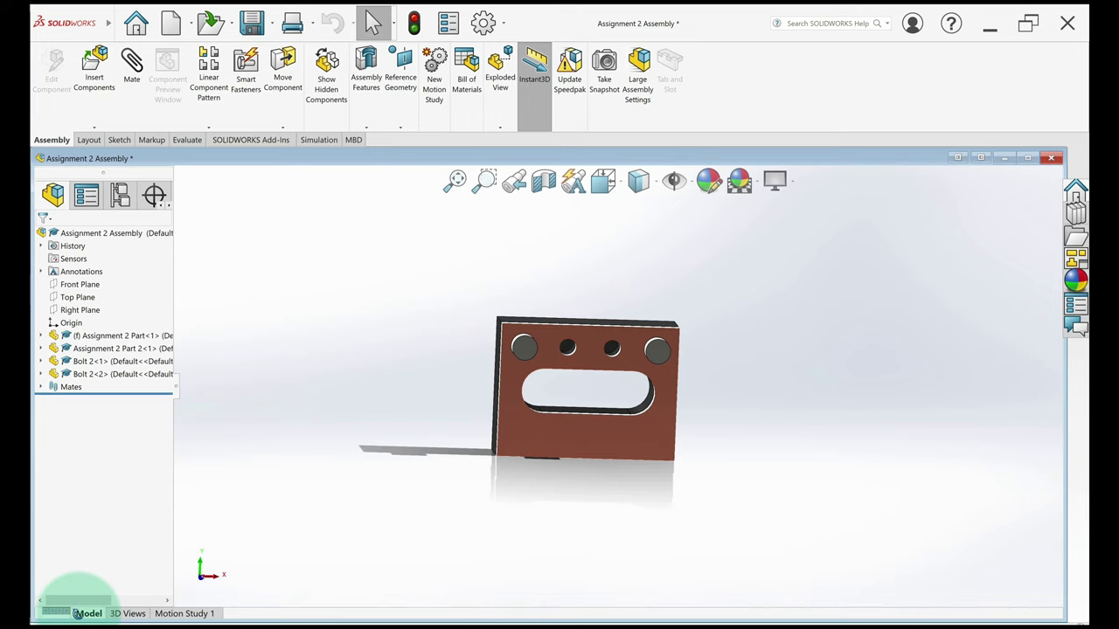
pyautogui.hotkey('ctrl', '7')
pyautogui.click(654, 350)
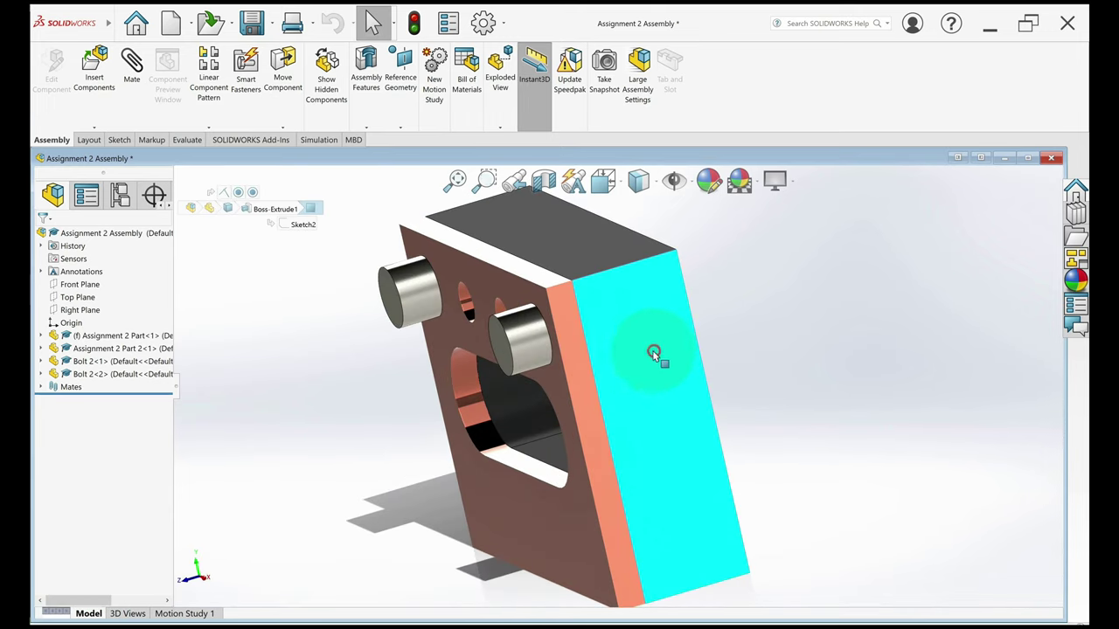
pyautogui.click(107, 348)
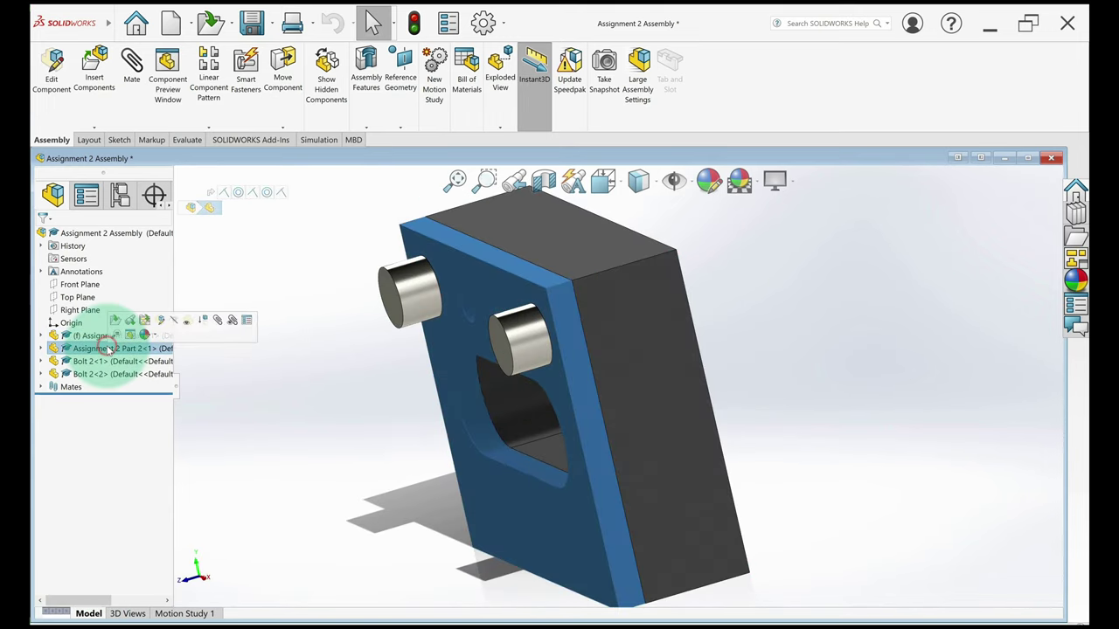
pyautogui.click(92, 361)
pyautogui.click(92, 374)
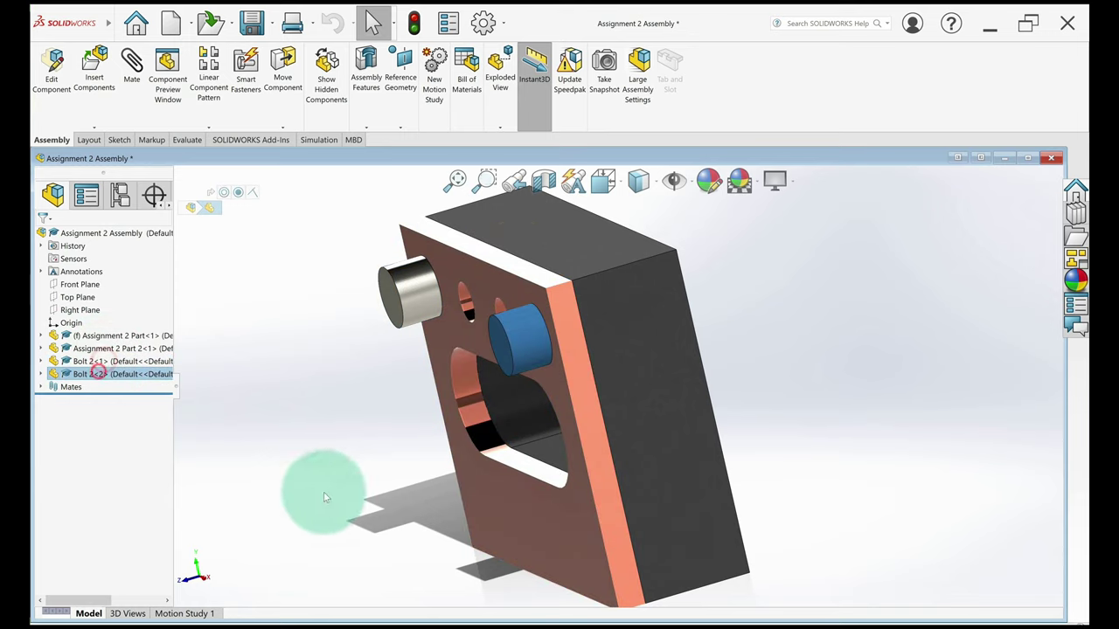
pyautogui.click(372, 522)
pyautogui.hotkey('ctrl', '1')
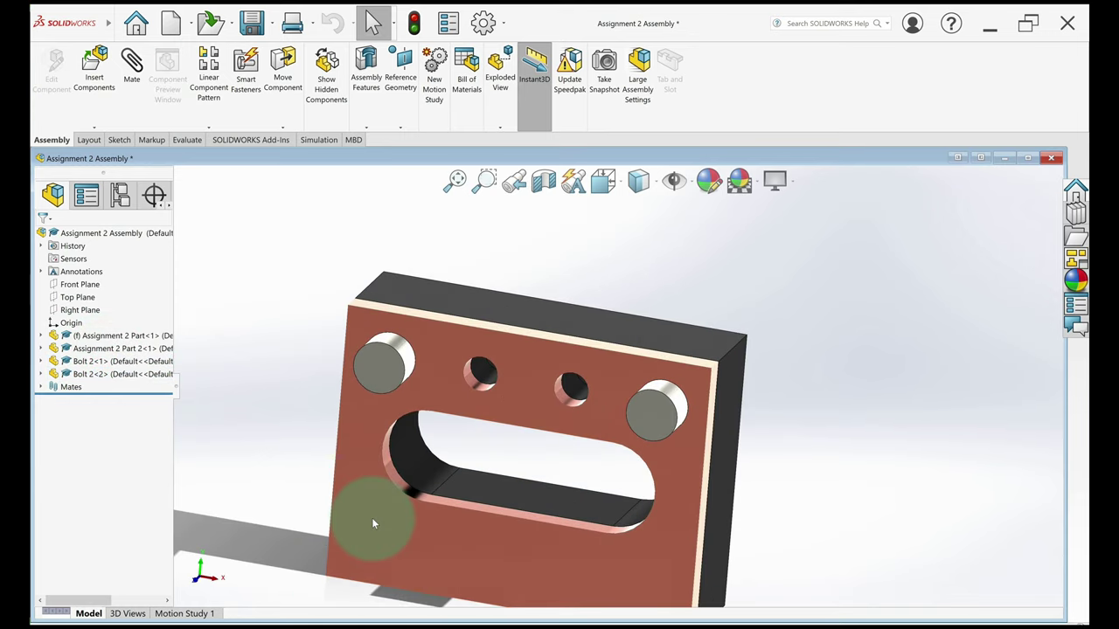
pyautogui.press('z')
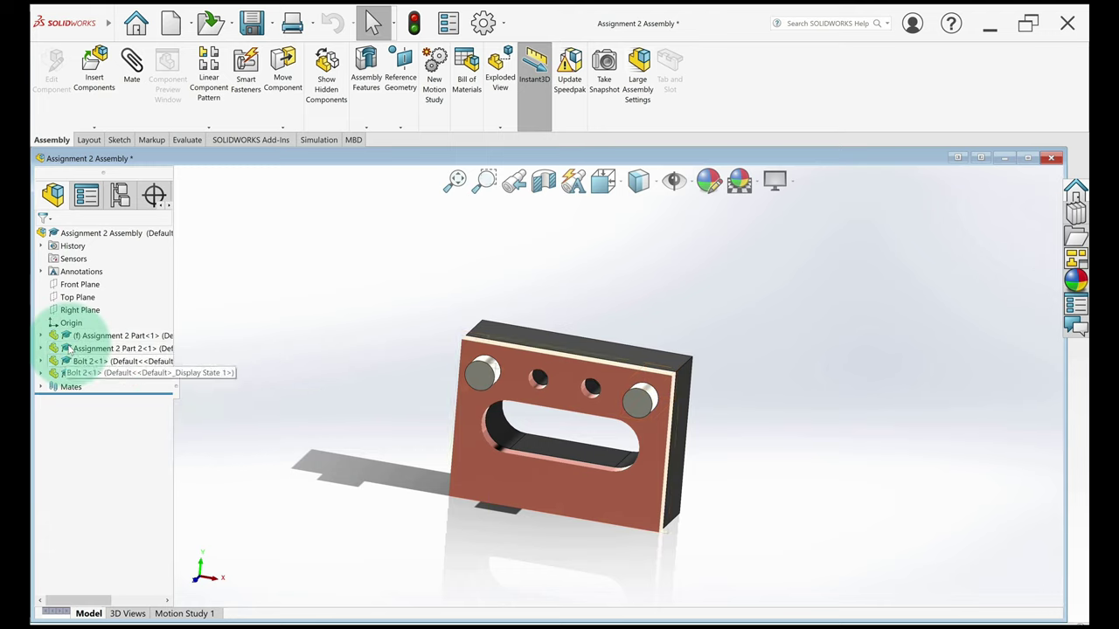
# Review the first part's features and its Malleable Cast Iron material without changing anything
pyautogui.click(40, 386)
pyautogui.click(391, 437)
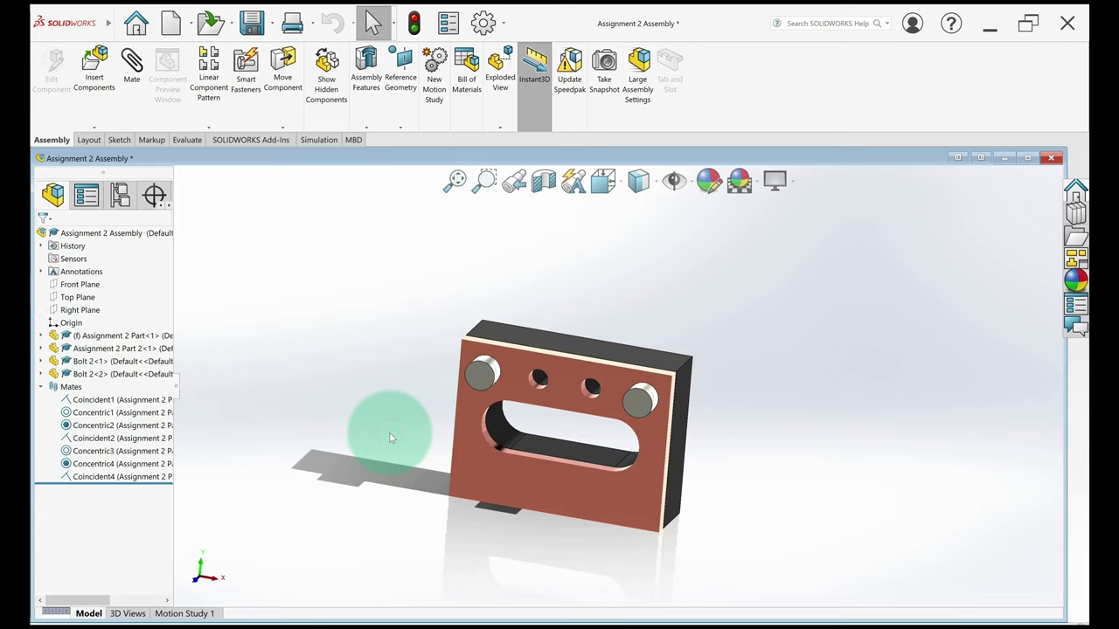
pyautogui.click(41, 337)
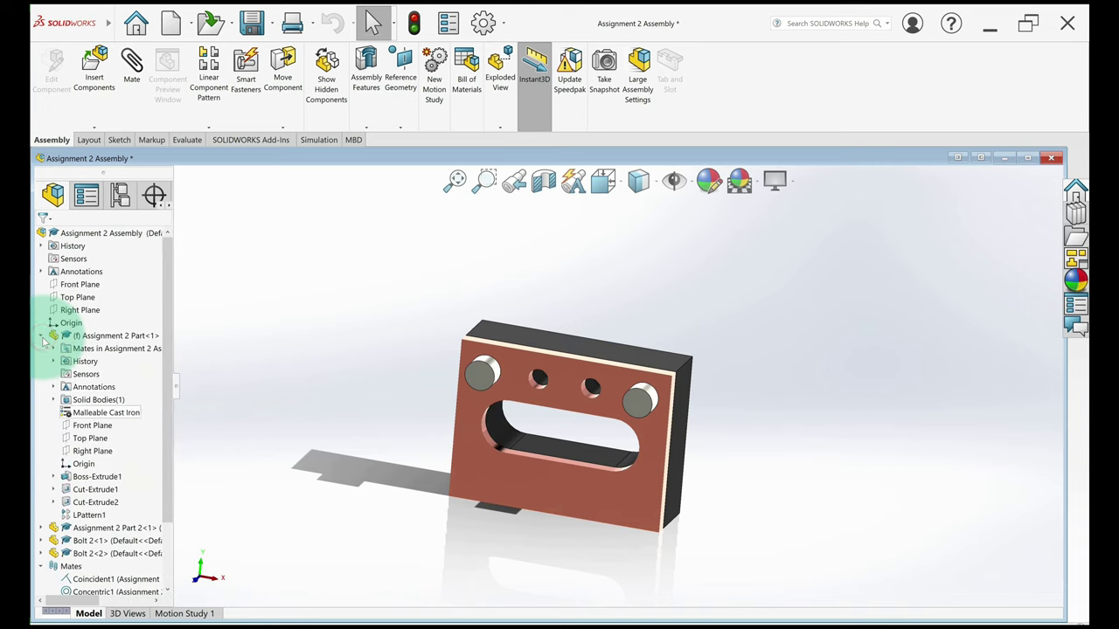
pyautogui.click(108, 414)
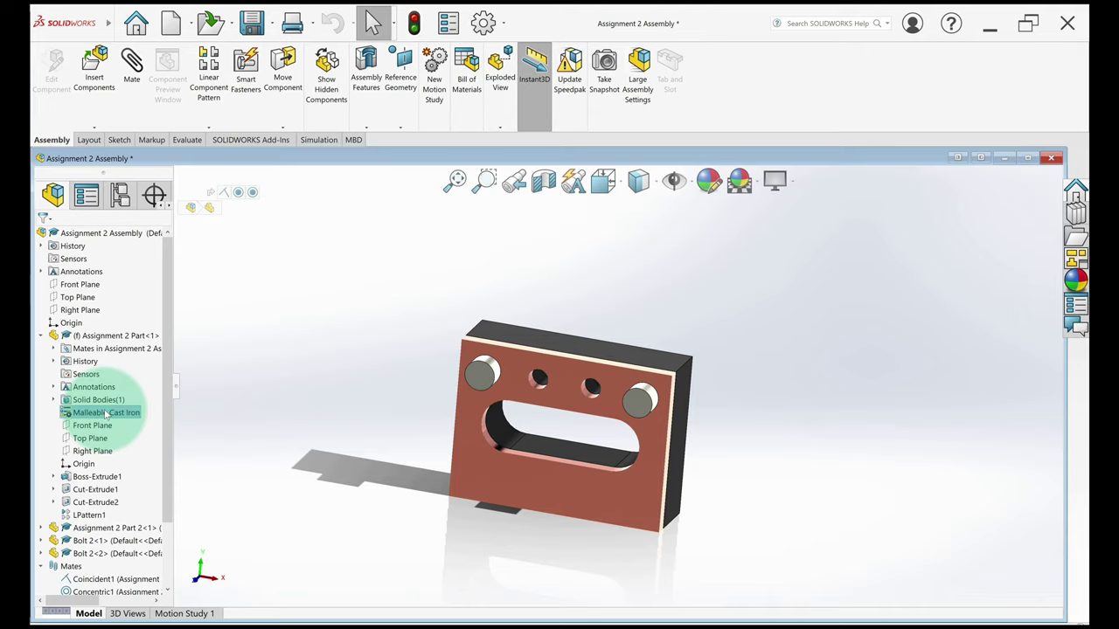
pyautogui.click(41, 337)
pyautogui.click(41, 339)
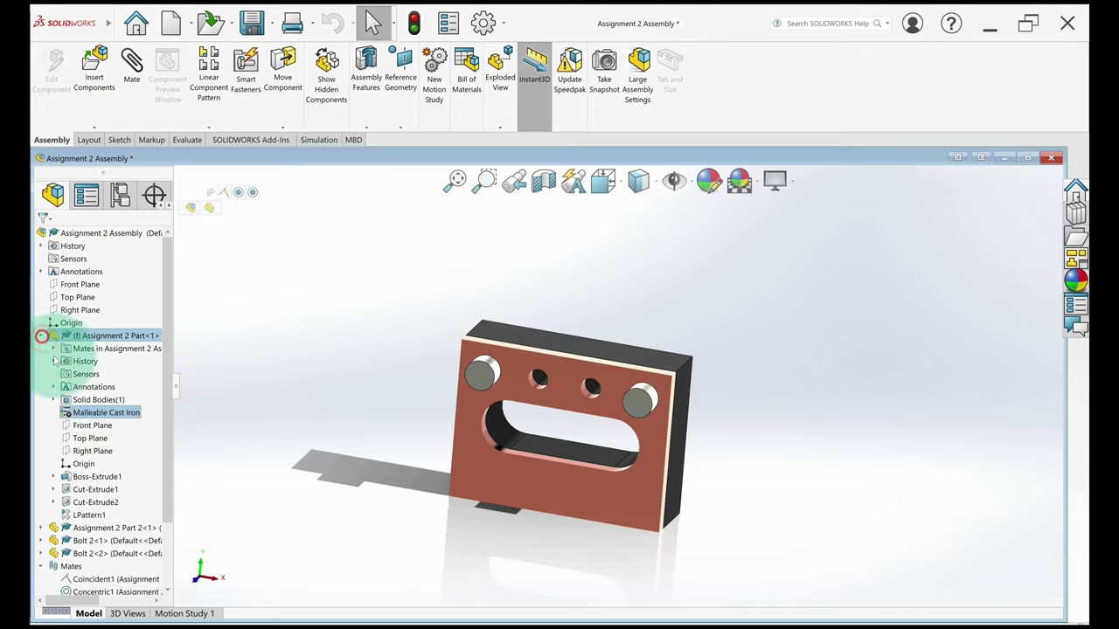
pyautogui.rightClick(90, 416)
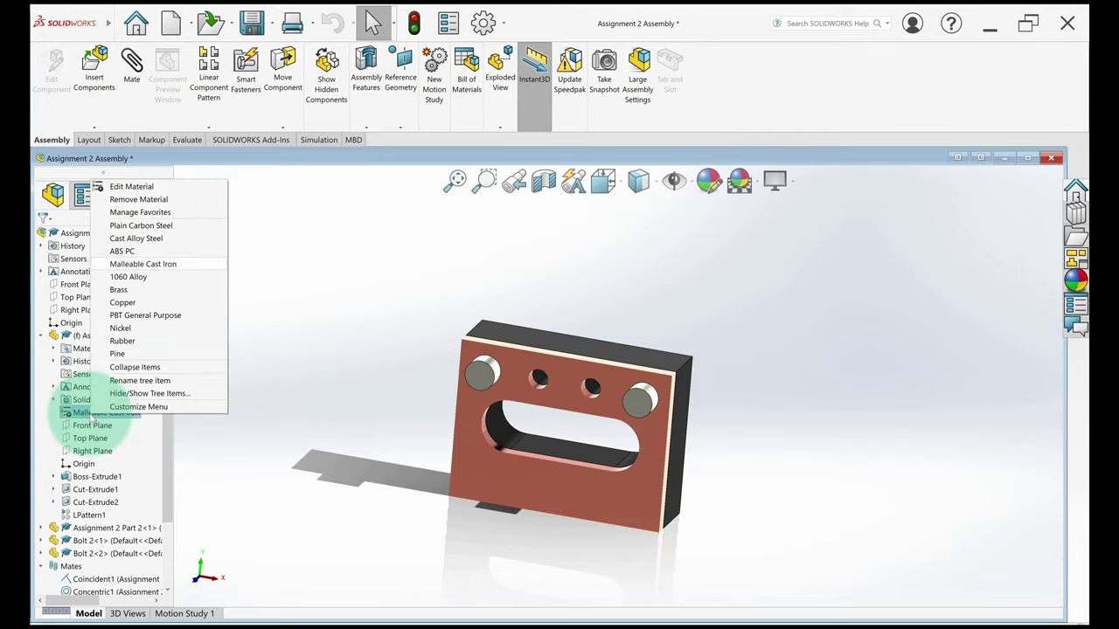
pyautogui.click(298, 333)
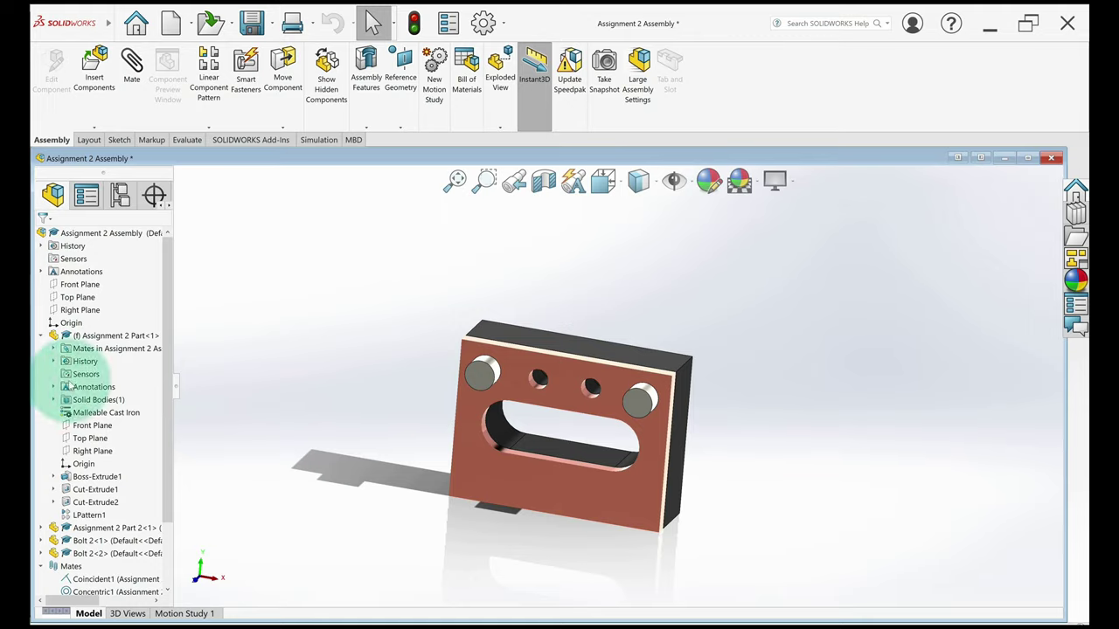
# Minimize the assembly and create a new drawing from the B-SIZE template, cancelling the Model View file browser
pyautogui.click(1005, 157)
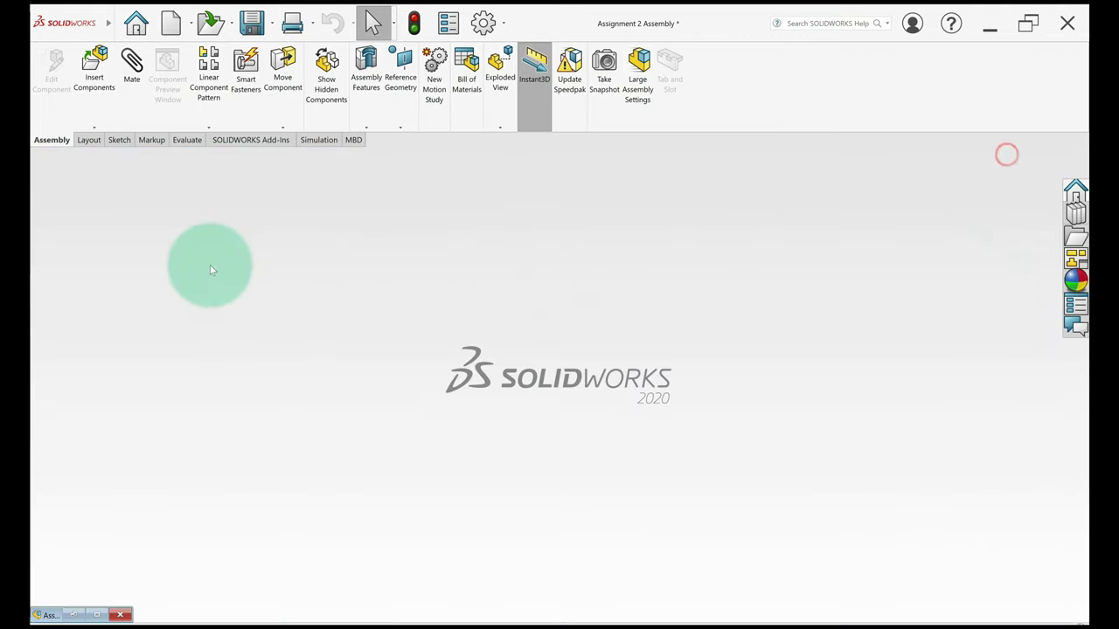
pyautogui.click(209, 265)
pyautogui.click(166, 21)
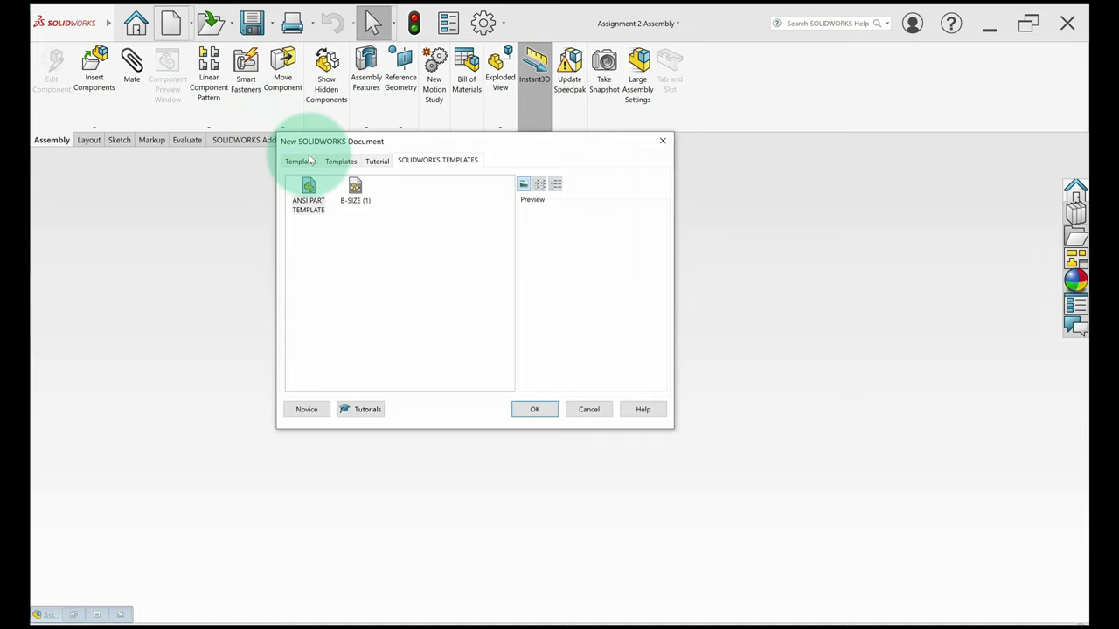
pyautogui.click(353, 194)
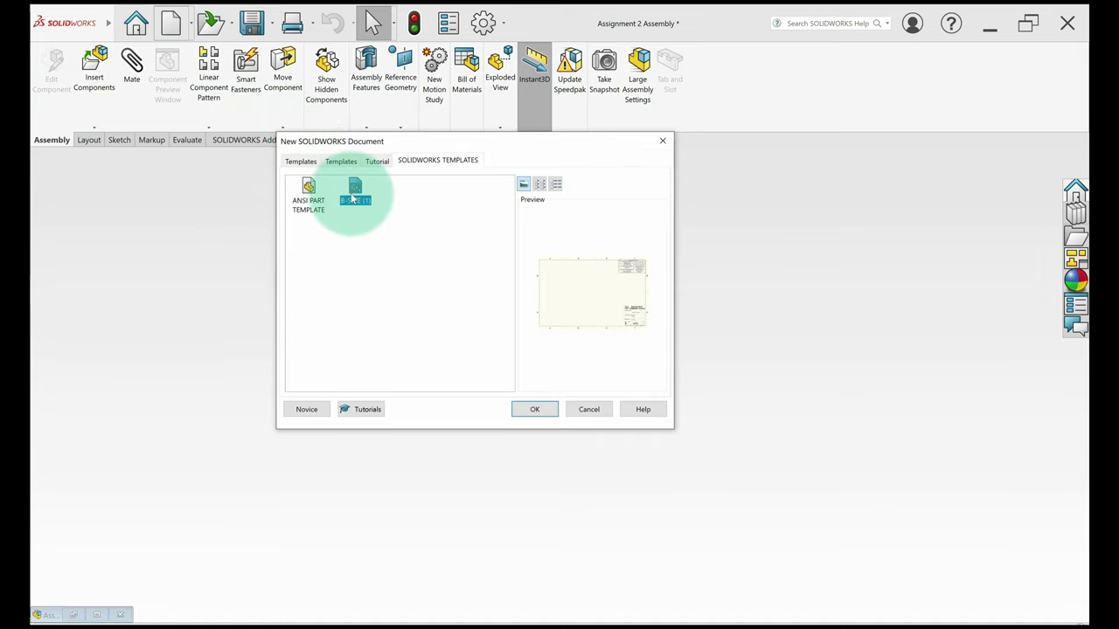
pyautogui.doubleClick(354, 197)
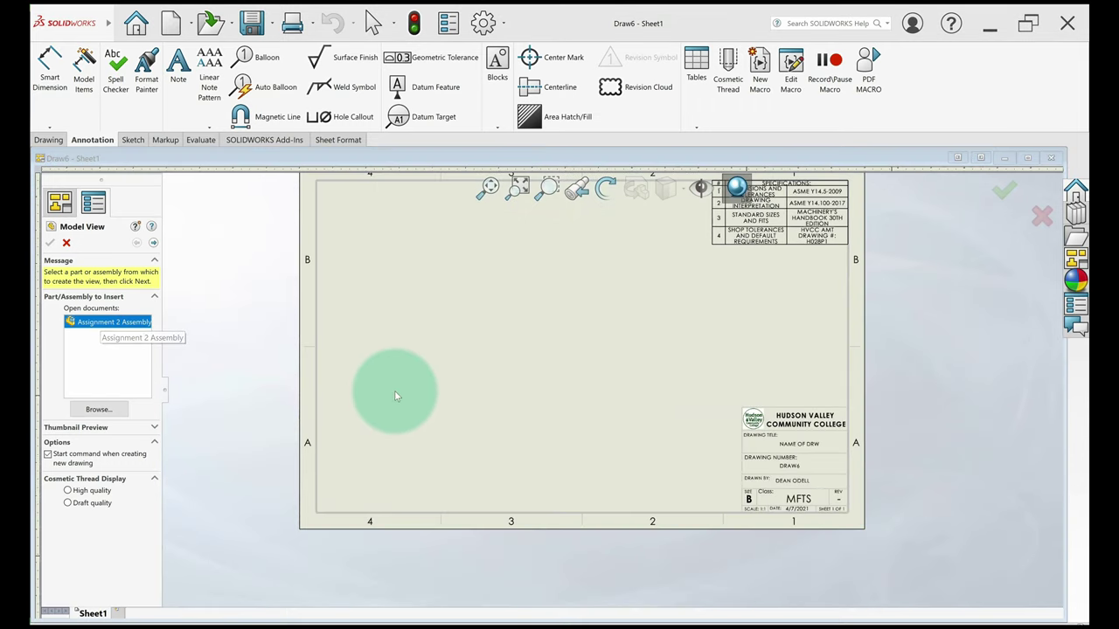
pyautogui.click(98, 409)
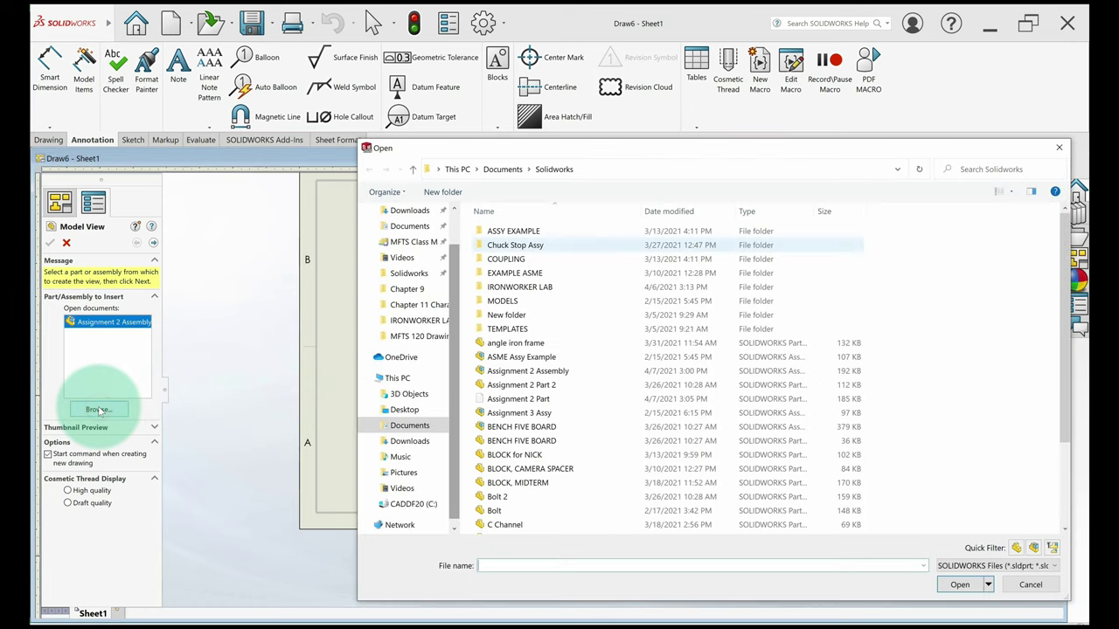
pyautogui.click(1058, 148)
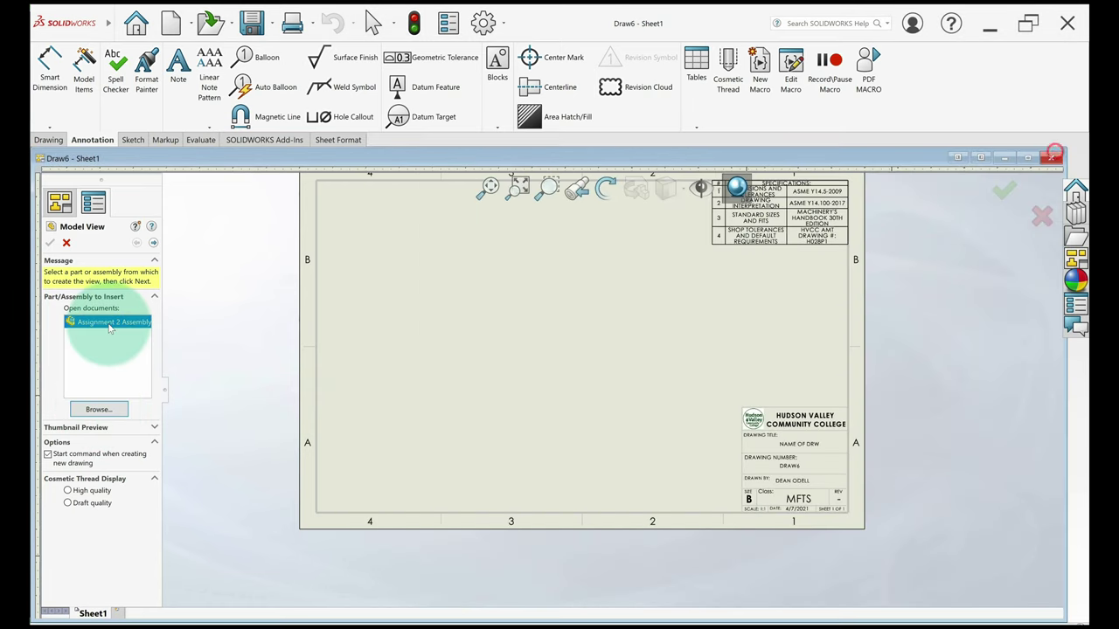
# Place a front view of Assignment 2 Assembly at left with a projected side view to its right
pyautogui.click(110, 325)
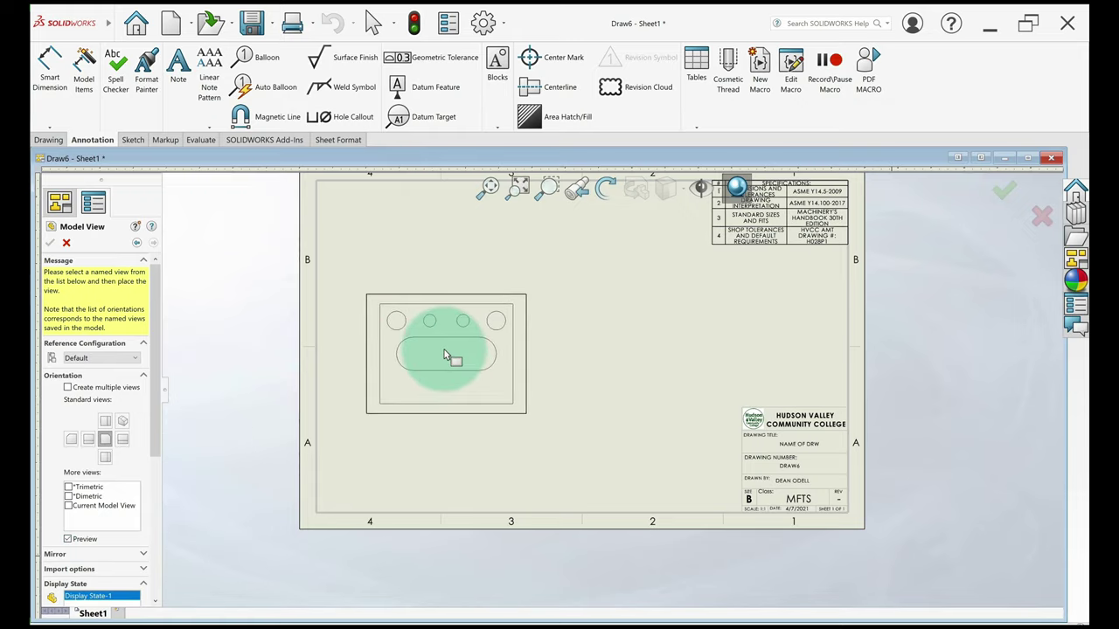
pyautogui.click(444, 351)
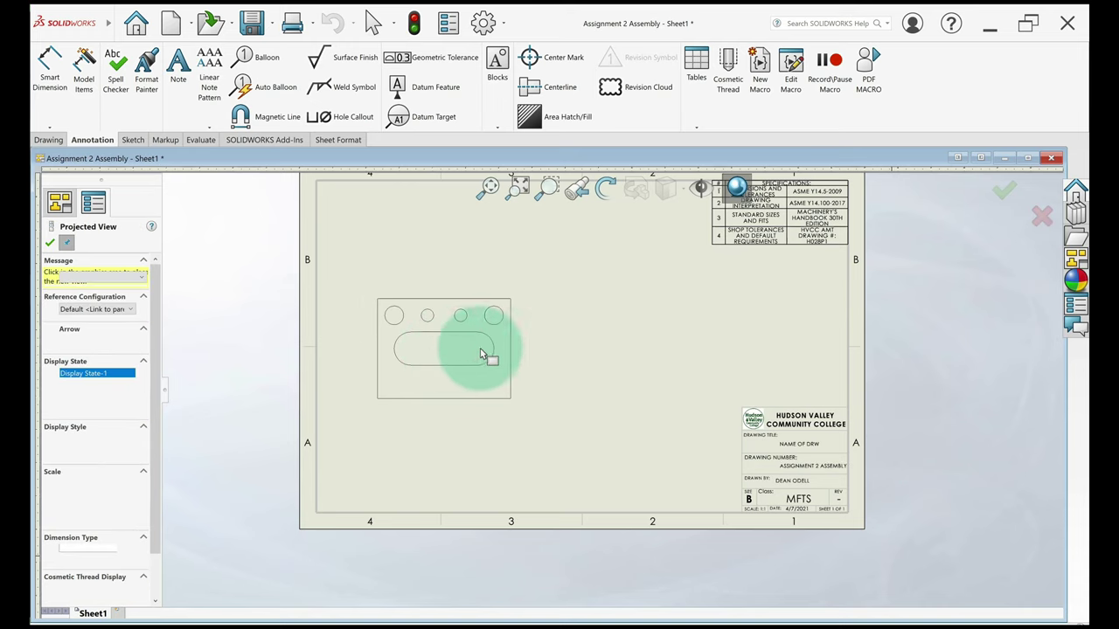
pyautogui.click(618, 347)
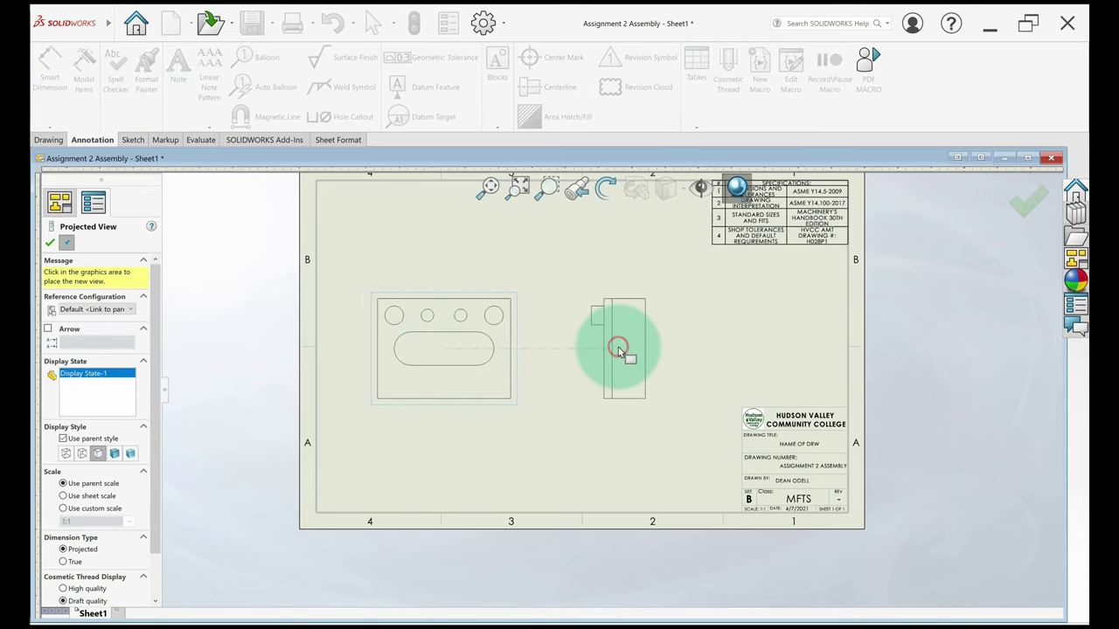
pyautogui.click(50, 242)
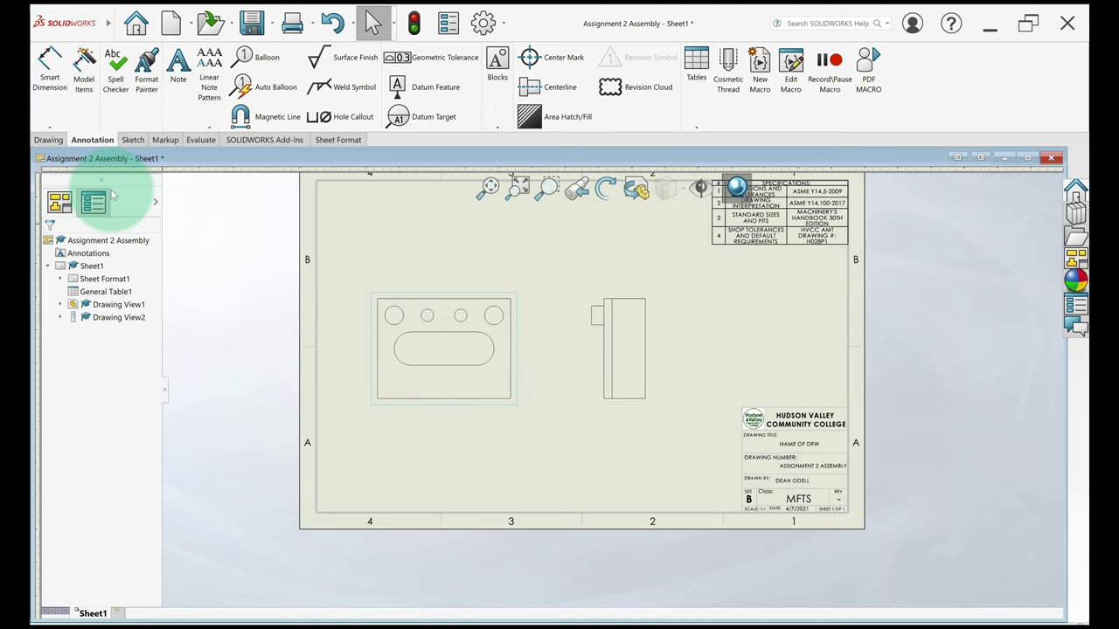
# Insert another Assignment 2 Assembly model view in isometric orientation at custom scale 1:2
pyautogui.click(48, 140)
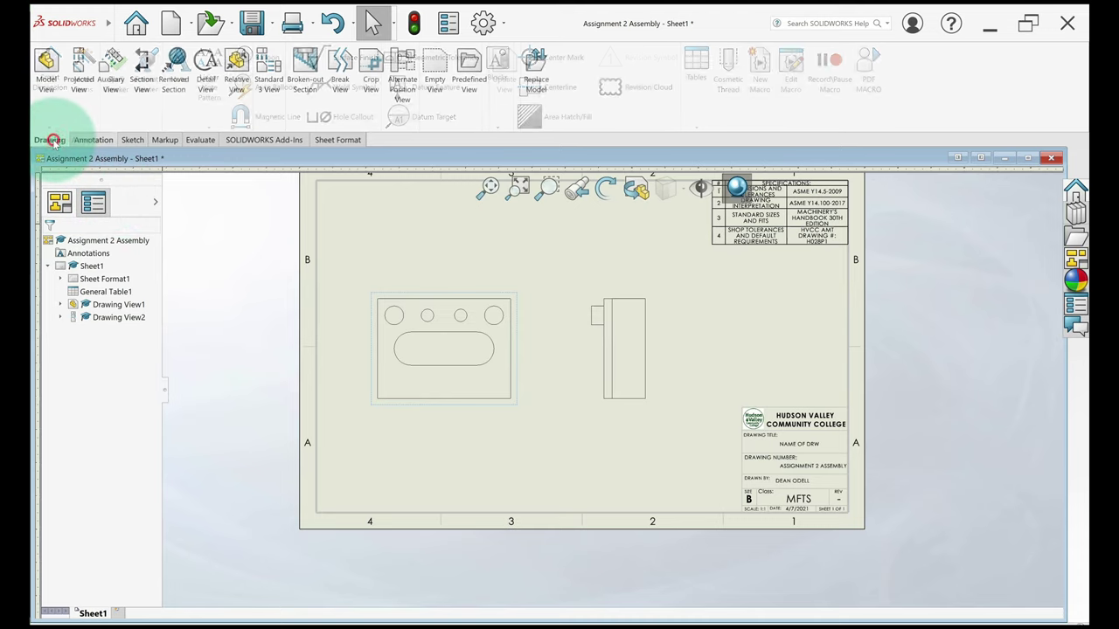
pyautogui.click(46, 70)
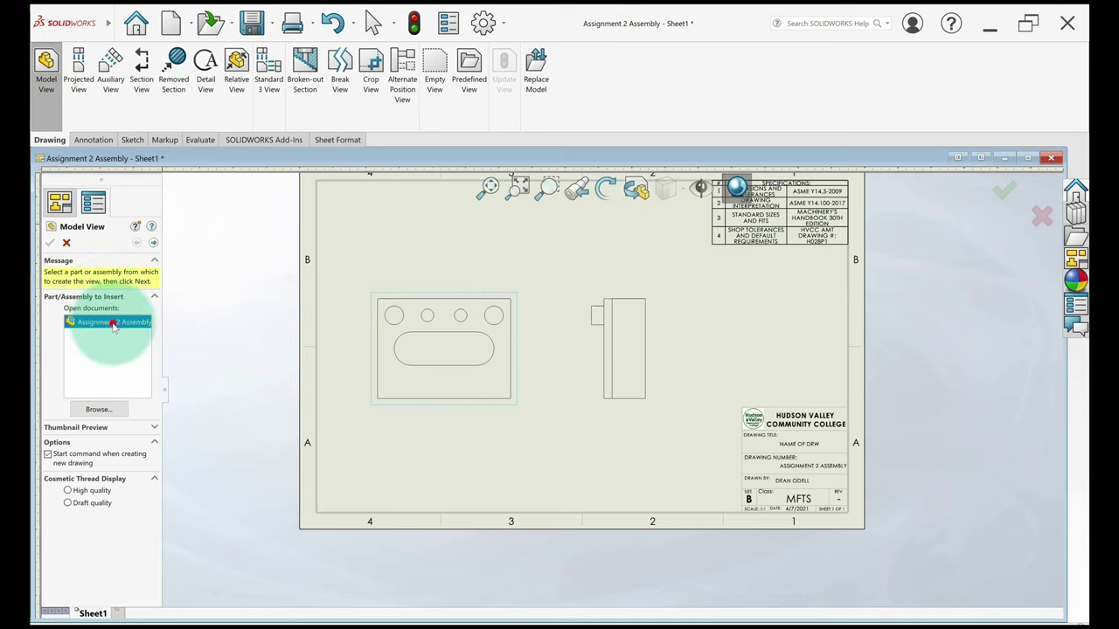
pyautogui.doubleClick(114, 323)
pyautogui.click(122, 421)
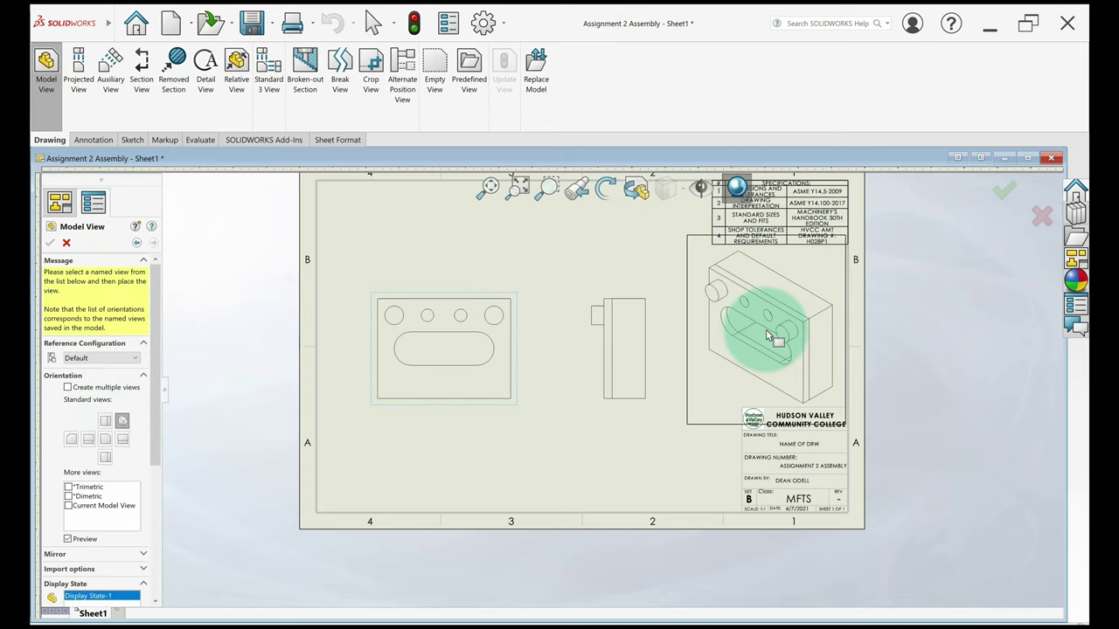
pyautogui.scroll(-3, 156, 487)
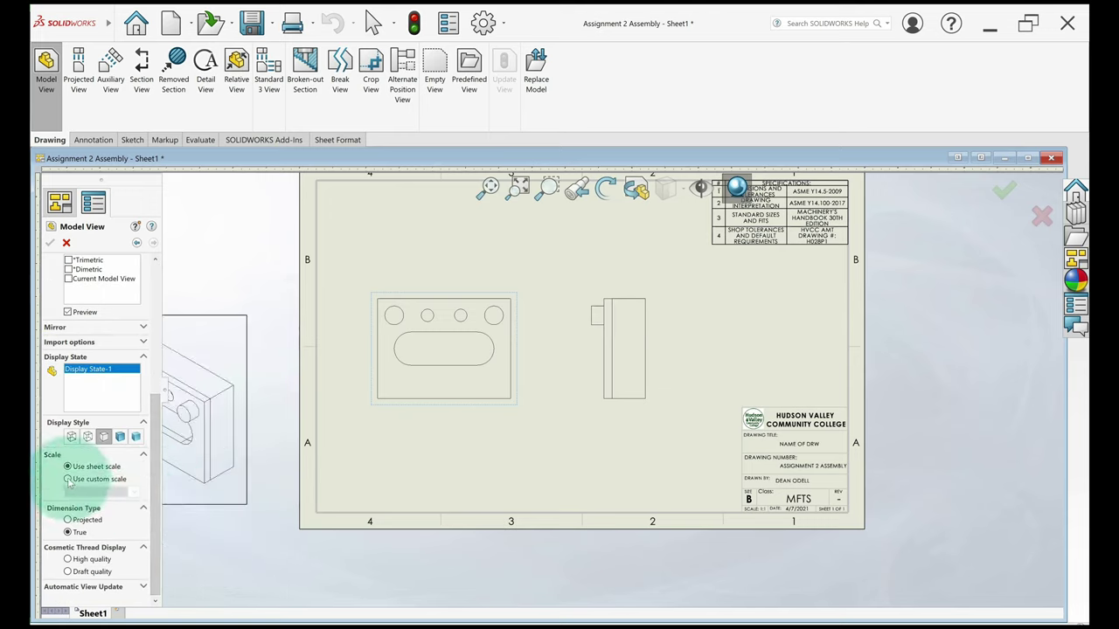
pyautogui.click(68, 479)
pyautogui.click(136, 494)
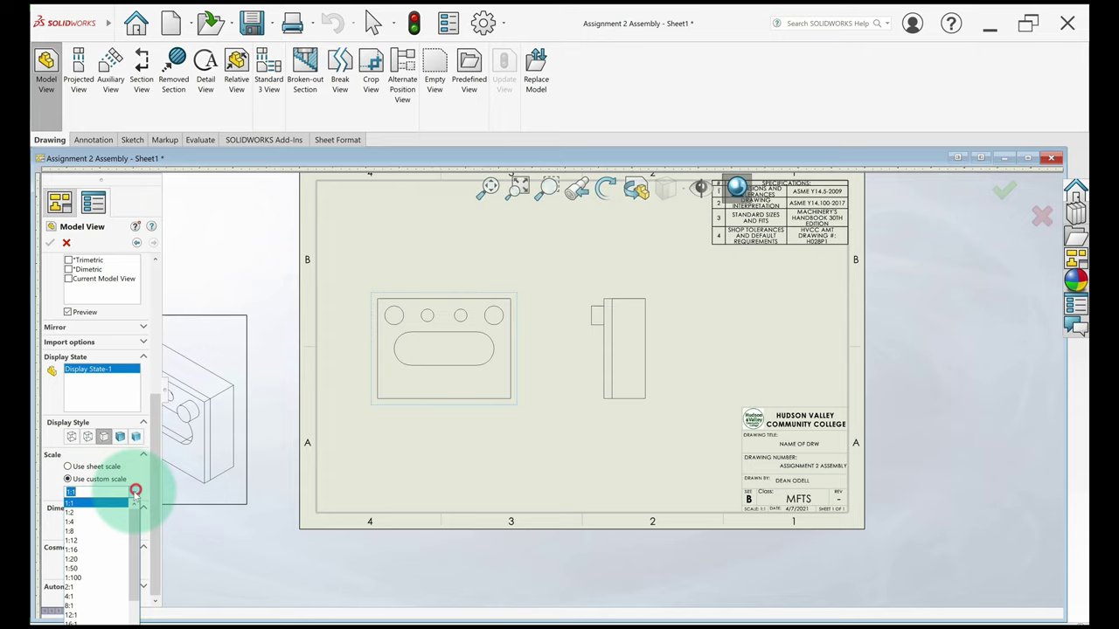
pyautogui.click(111, 514)
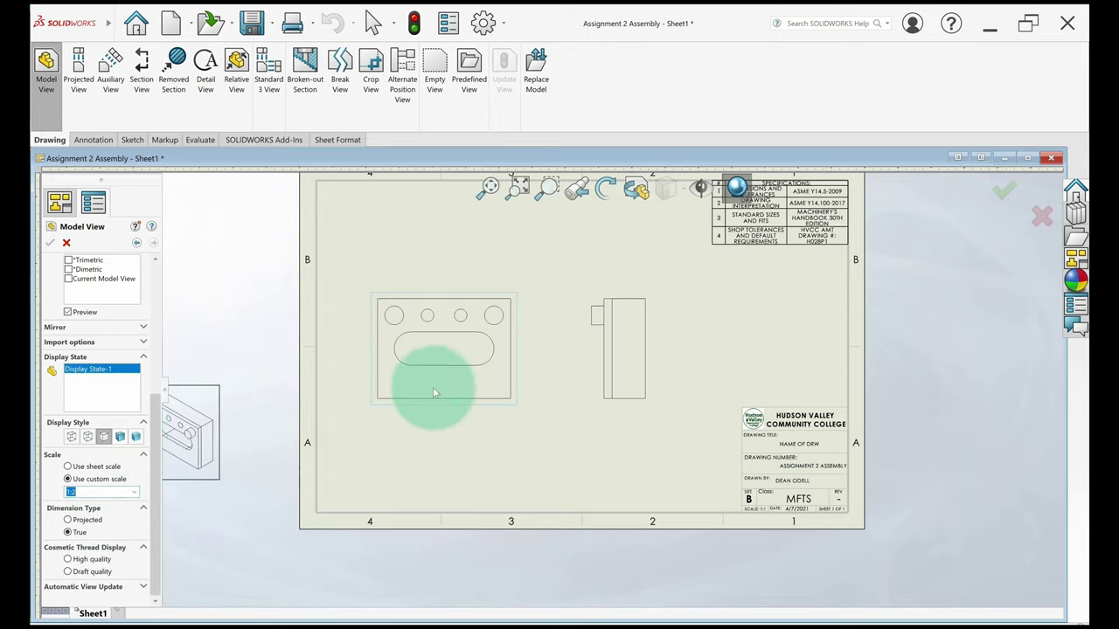
# Make the isometric view shaded with edges, place it above the title block, and accept it
pyautogui.click(135, 436)
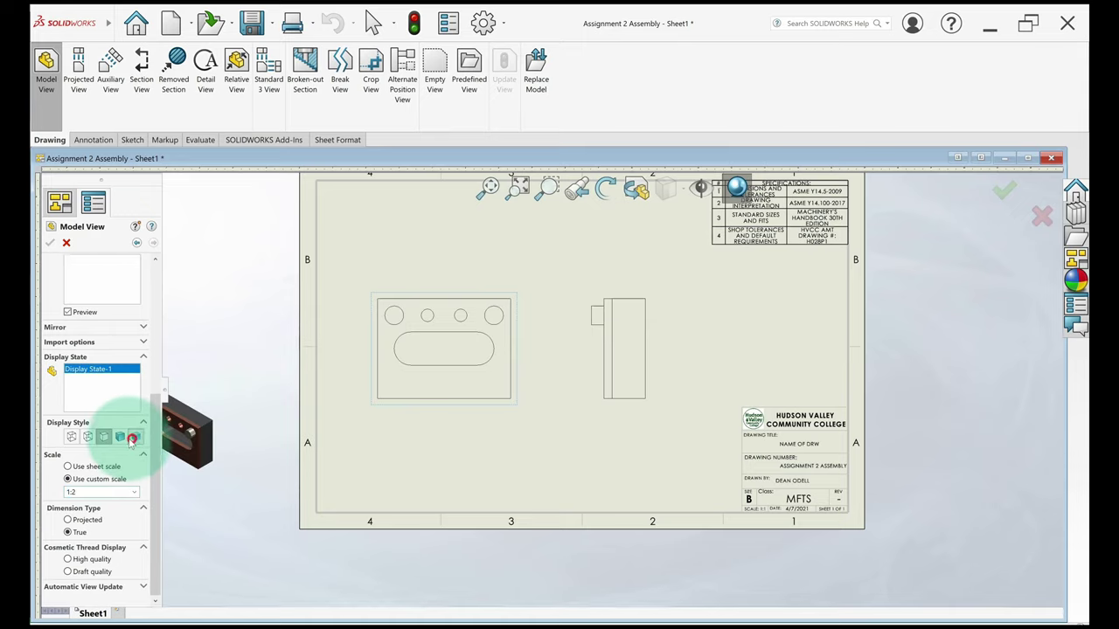
pyautogui.click(120, 437)
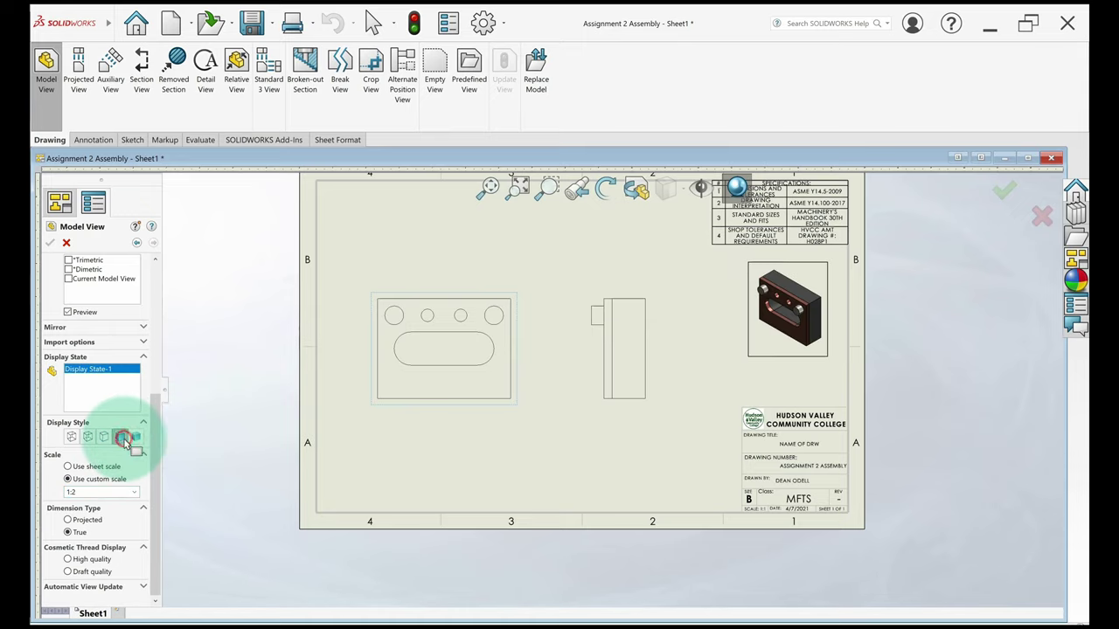
pyautogui.click(791, 354)
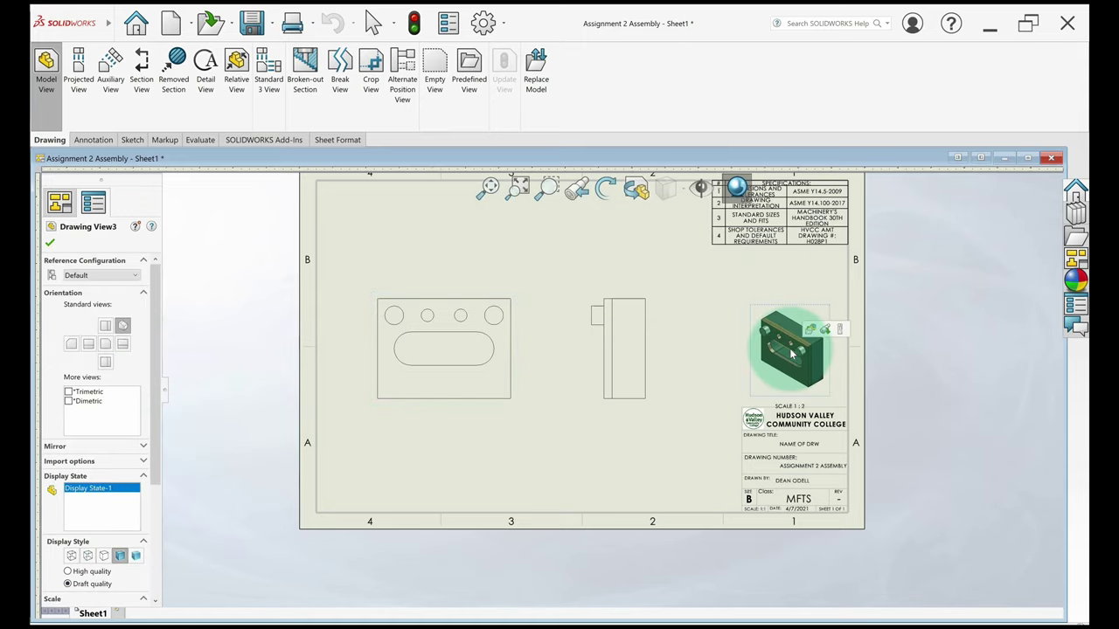
pyautogui.scroll(-2, 791, 354)
pyautogui.scroll(-4, 791, 354)
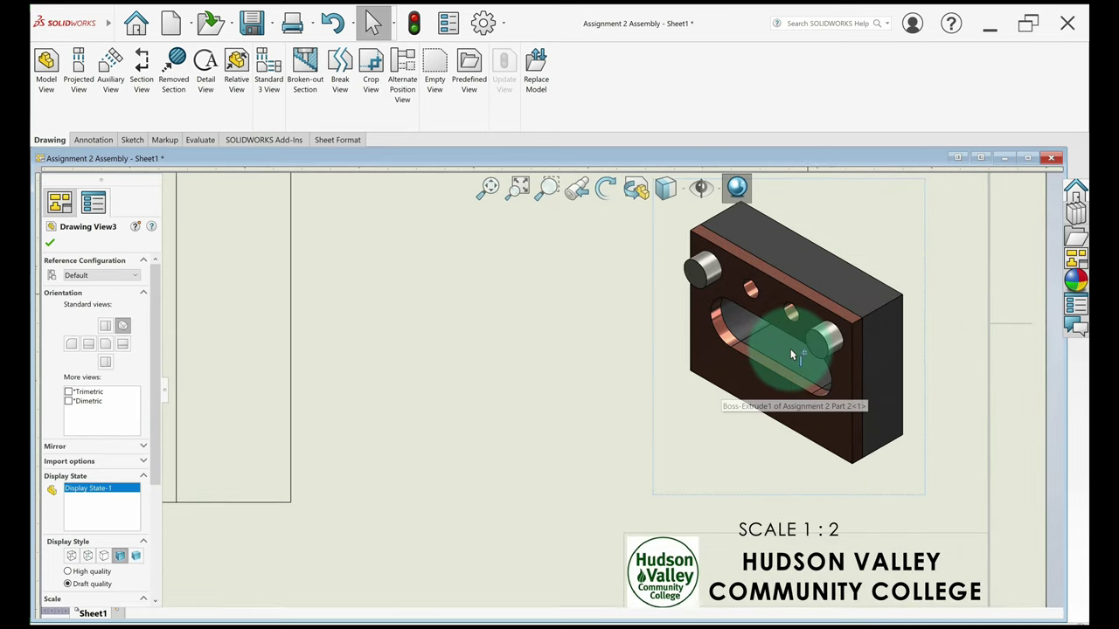
pyautogui.scroll(3, 791, 355)
pyautogui.scroll(2, 791, 354)
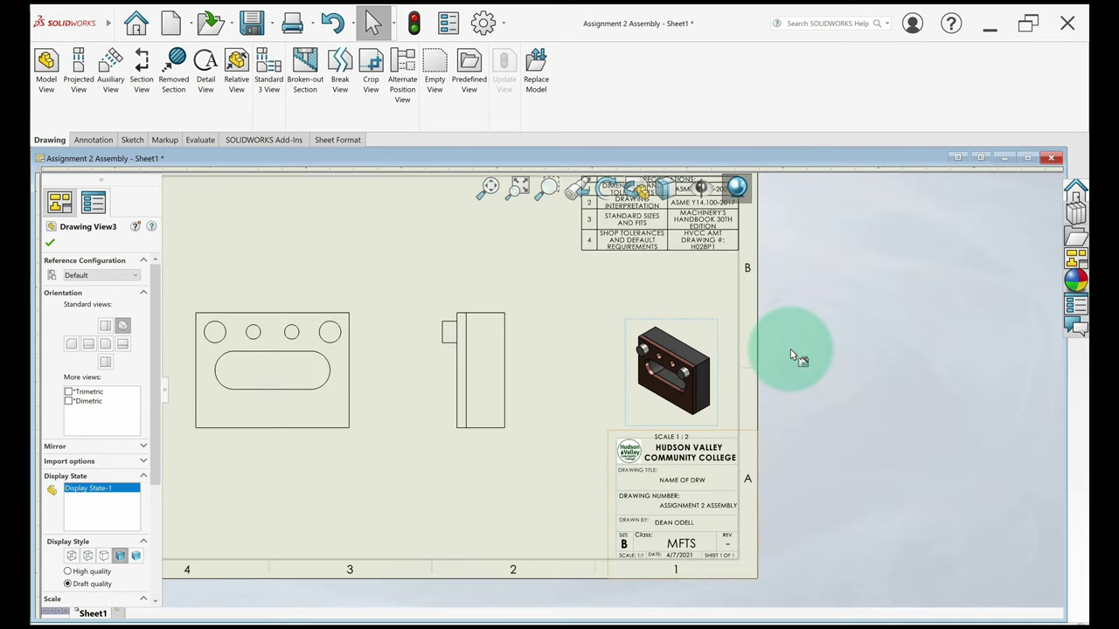
pyautogui.scroll(1, 791, 354)
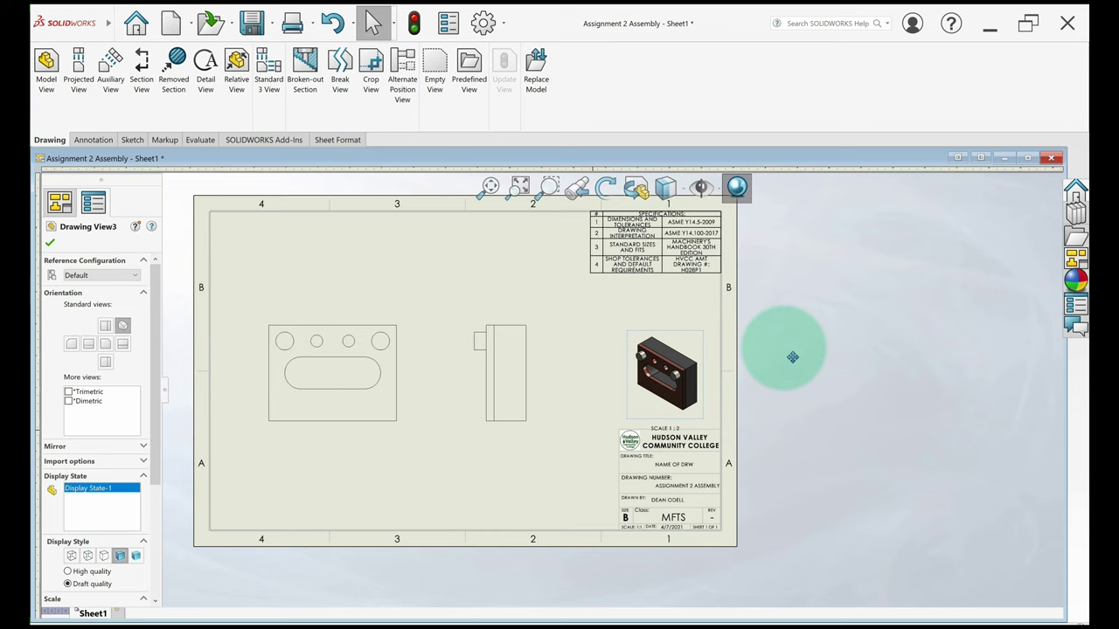
pyautogui.press('f')
pyautogui.click(49, 242)
# Delete the SCALE 1:2 note above the title block
pyautogui.scroll(-5, 624, 419)
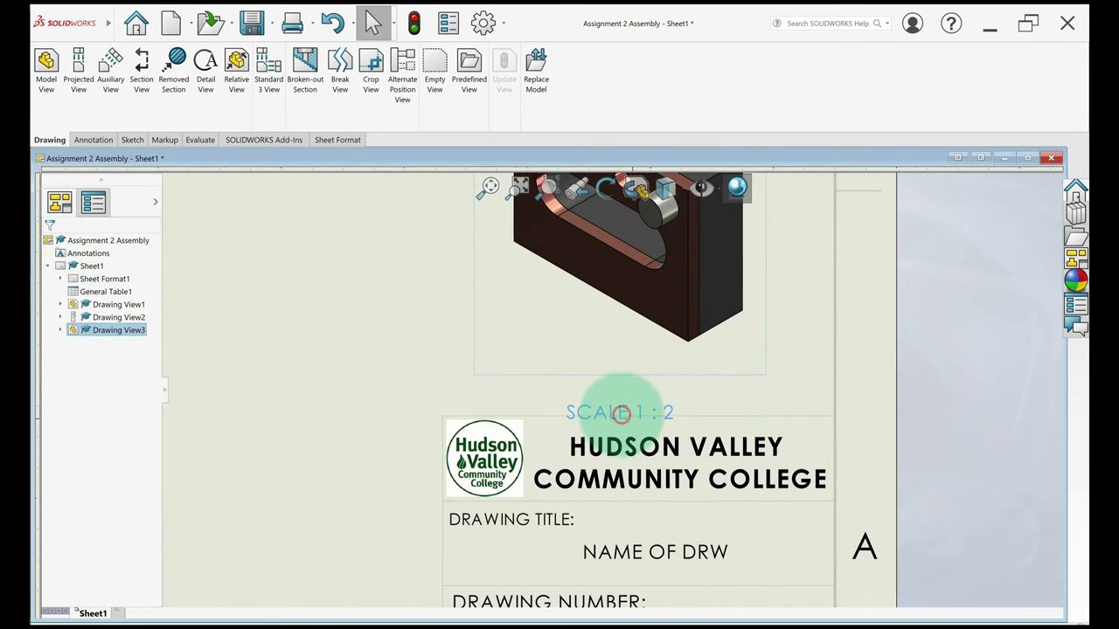
pyautogui.click(624, 414)
pyautogui.press('Delete')
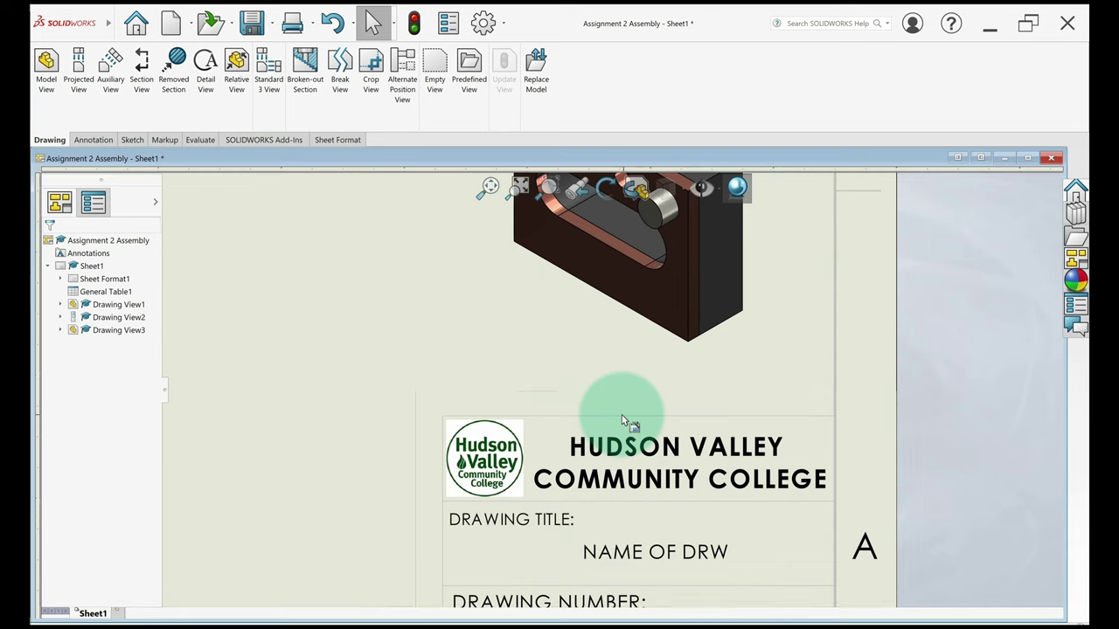
pyautogui.scroll(5, 623, 420)
pyautogui.scroll(1, 539, 513)
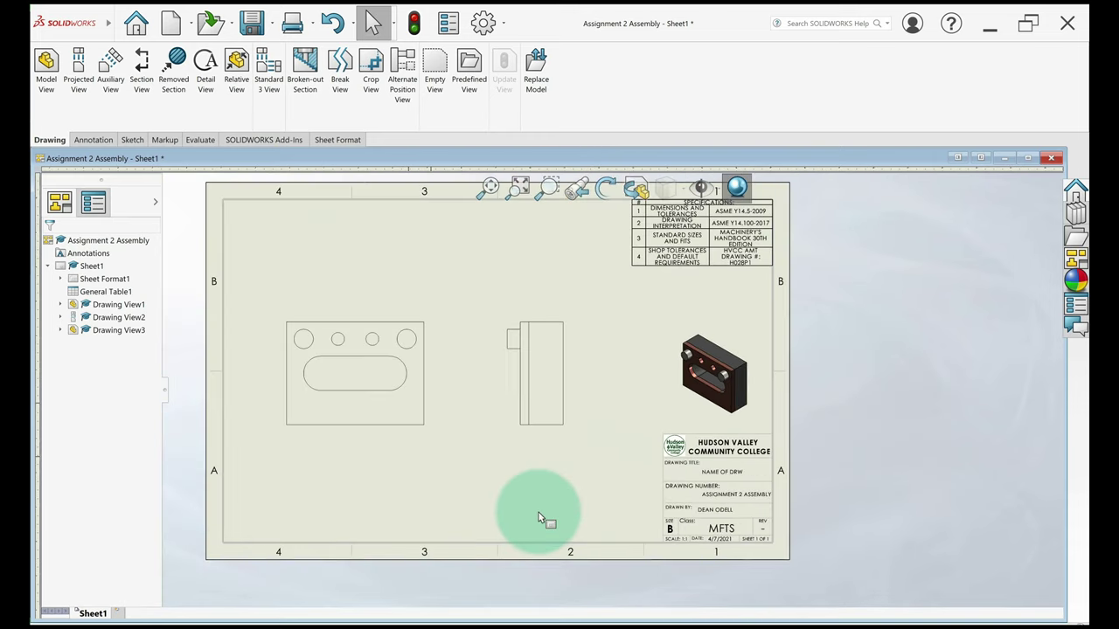
pyautogui.scroll(-2, 539, 513)
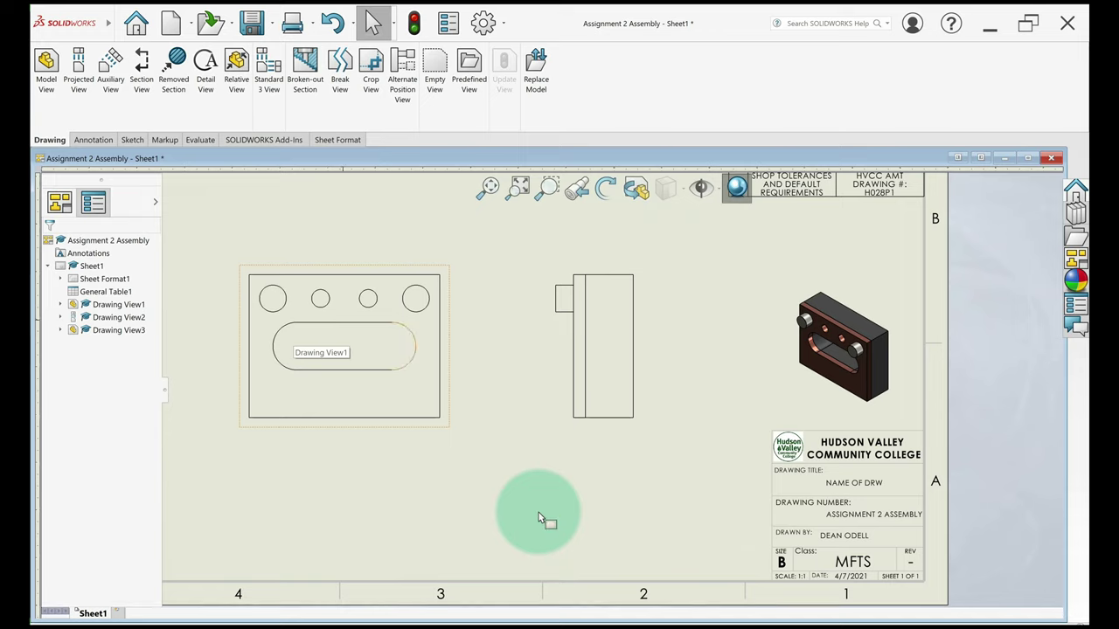
# Add a slot center mark to the front view's slot, both ends joined by a centerline
pyautogui.click(91, 142)
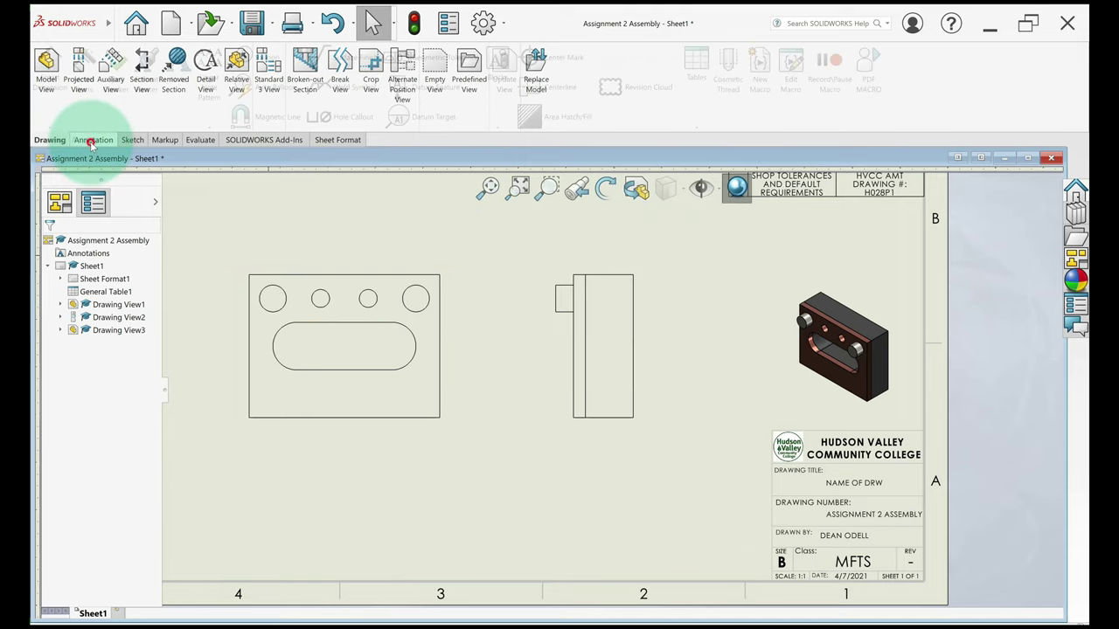
pyautogui.click(551, 59)
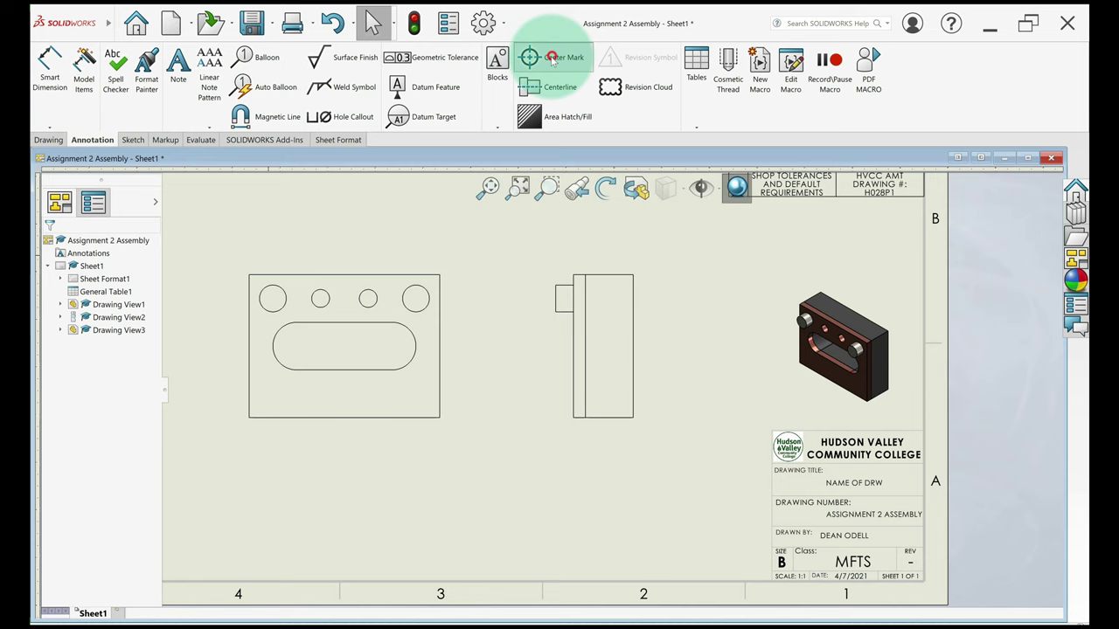
pyautogui.click(312, 324)
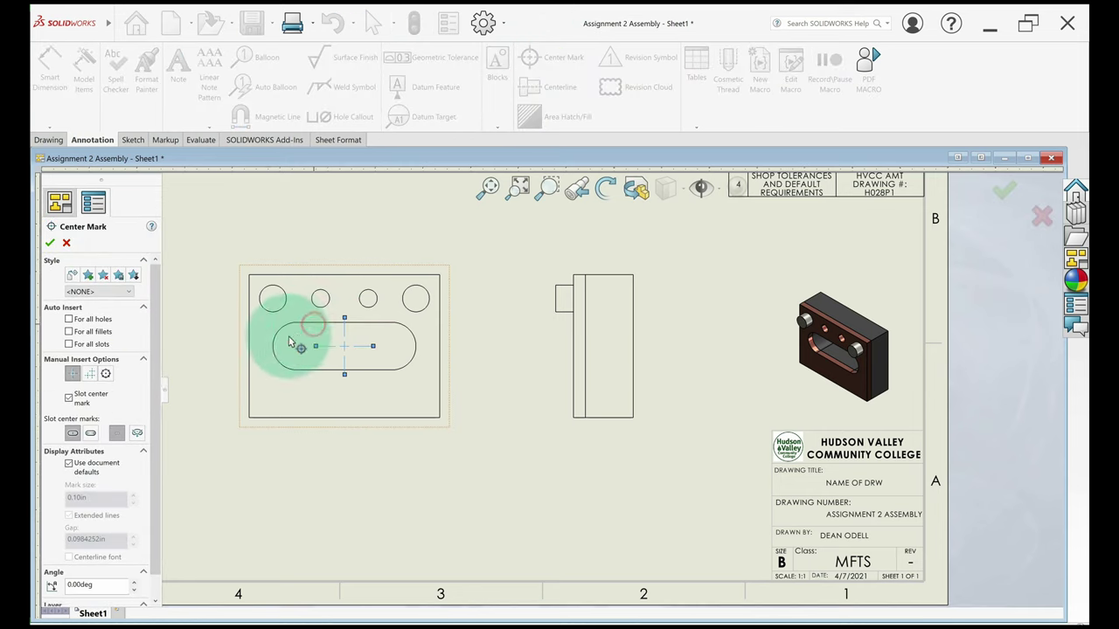
pyautogui.click(90, 434)
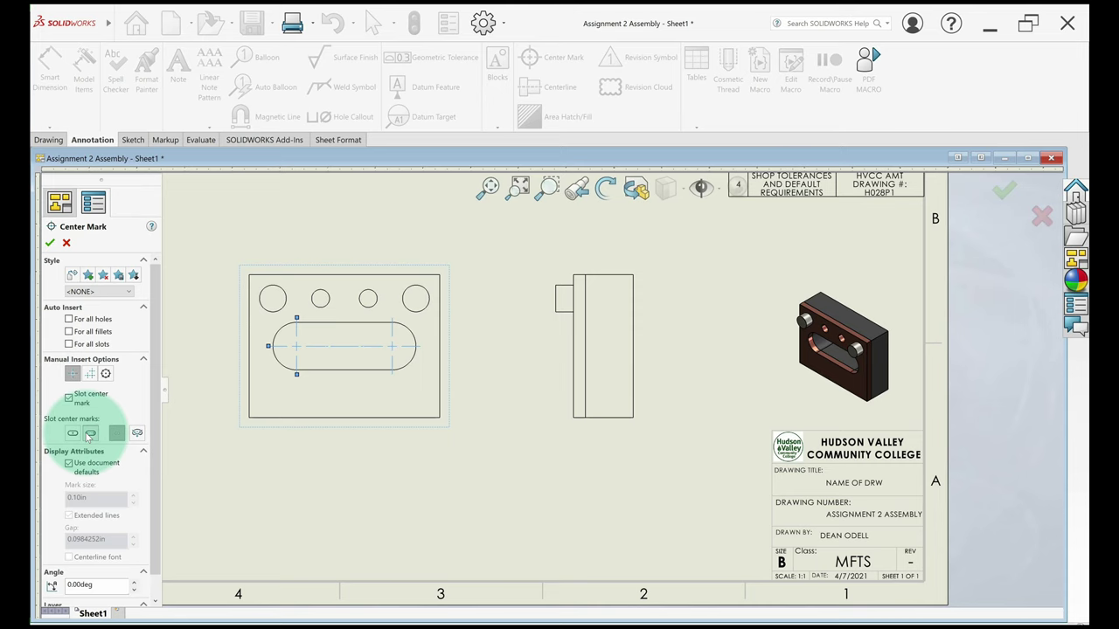
pyautogui.click(50, 242)
pyautogui.press('f')
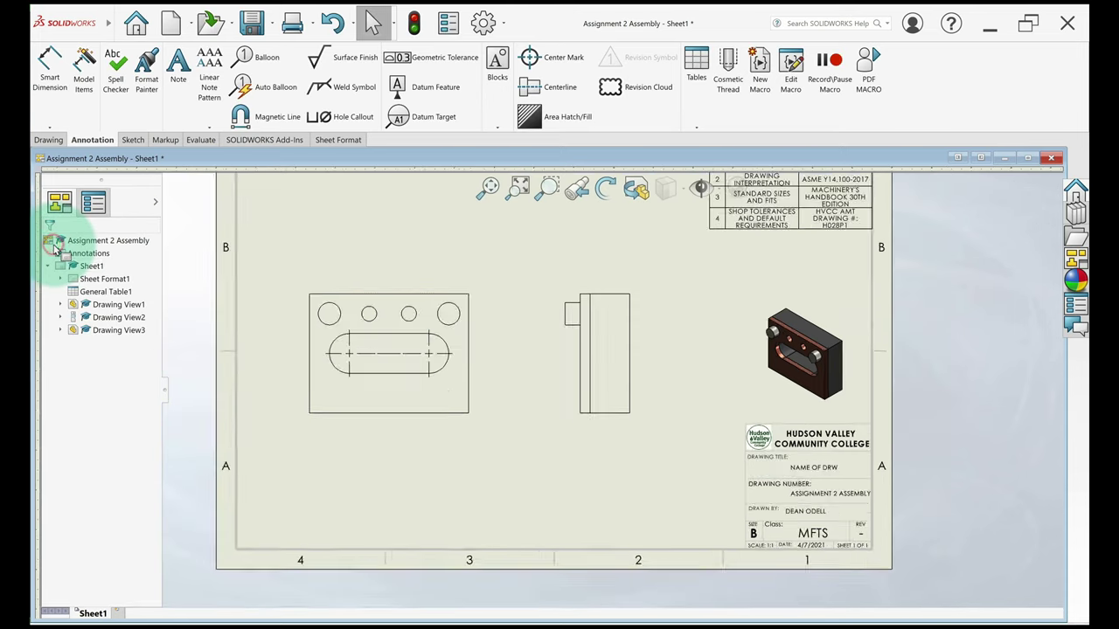
pyautogui.click(228, 276)
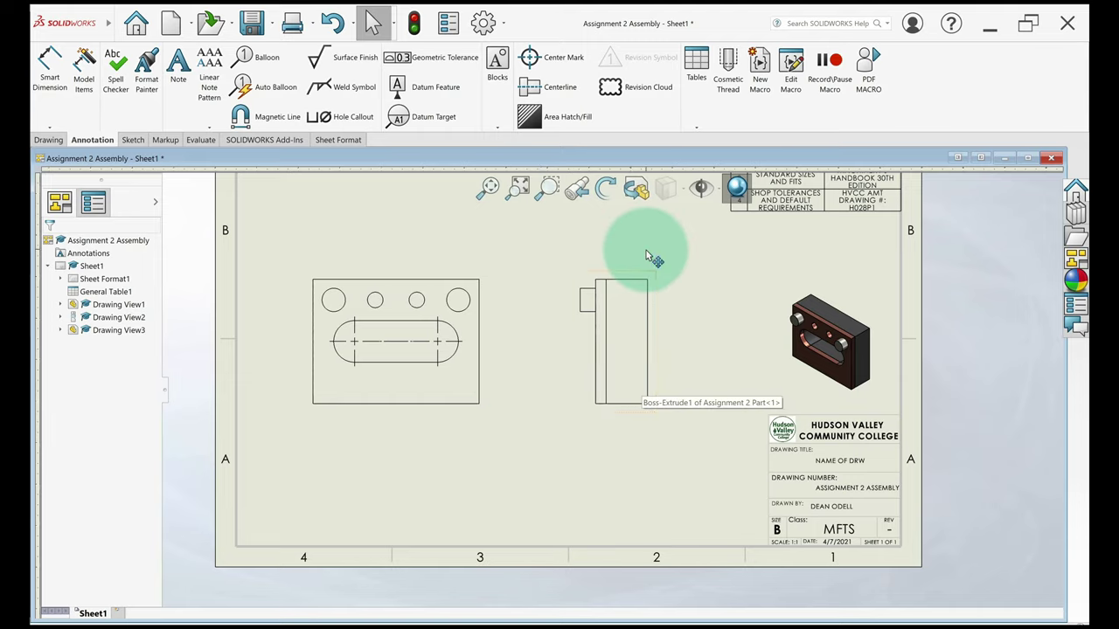
# Start a Bill of Materials based on Drawing View1 with All uppercase turned on
pyautogui.click(689, 80)
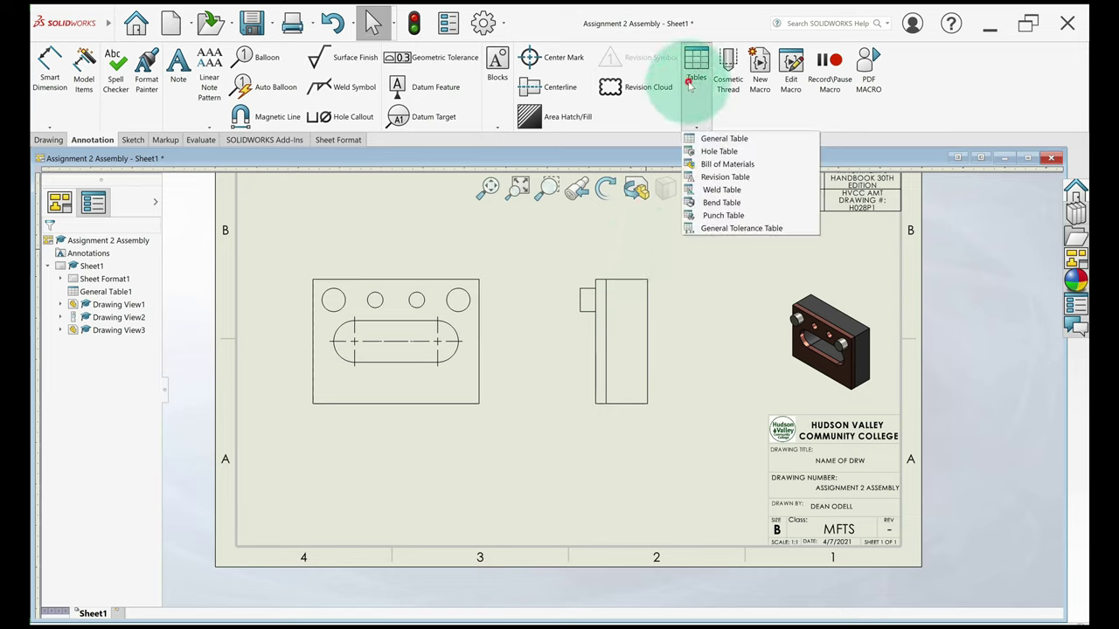
pyautogui.click(695, 71)
pyautogui.click(697, 68)
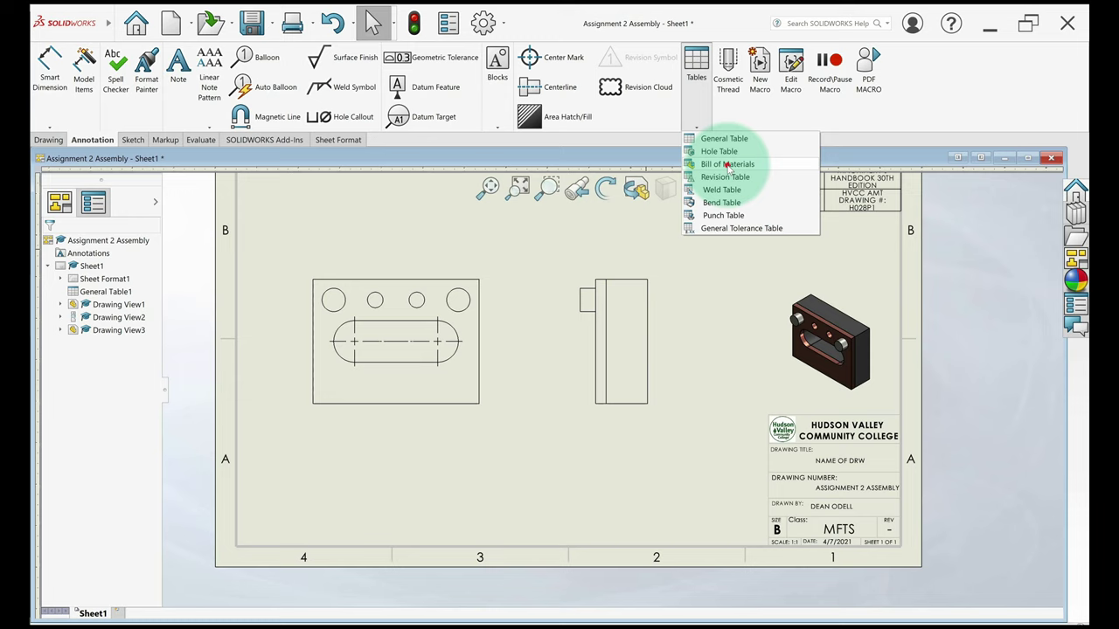
pyautogui.click(726, 165)
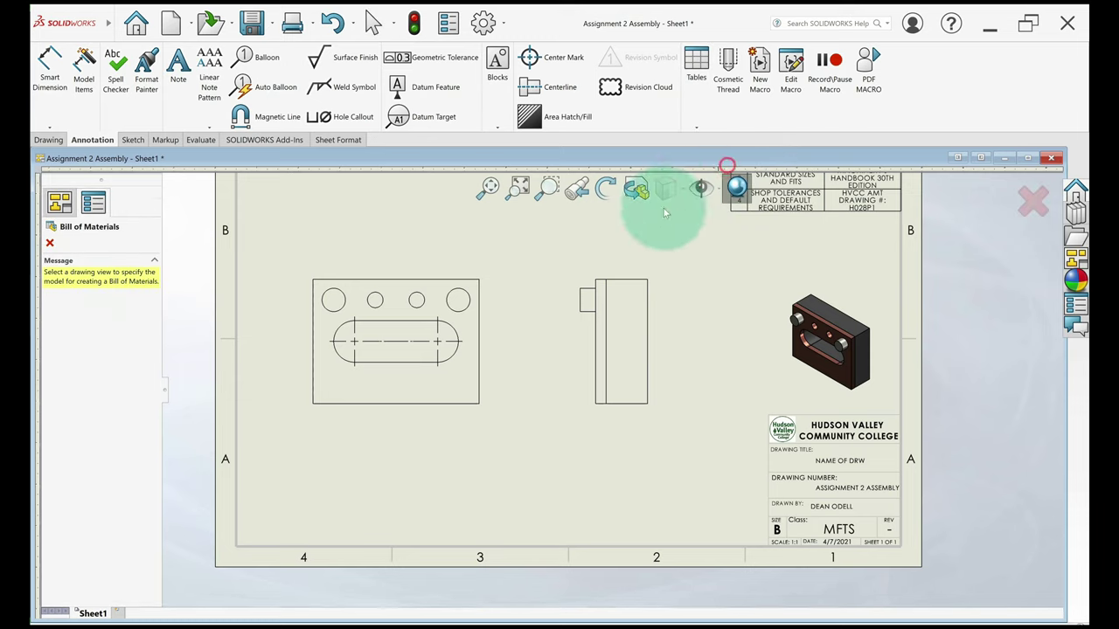
pyautogui.click(362, 398)
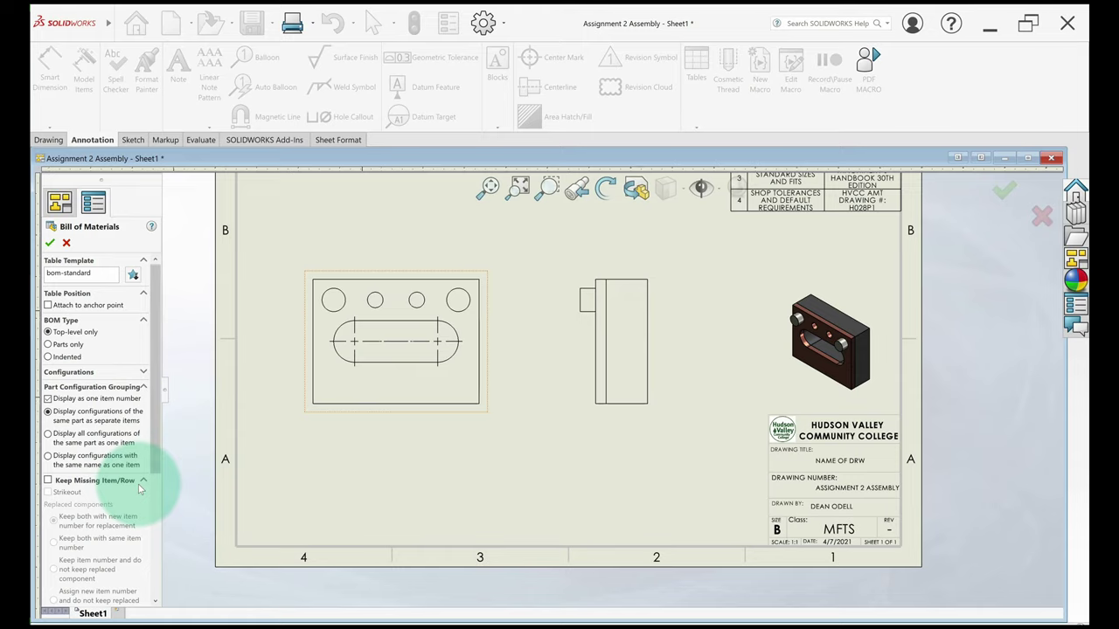
pyautogui.moveTo(153, 457); pyautogui.dragTo(182, 619)
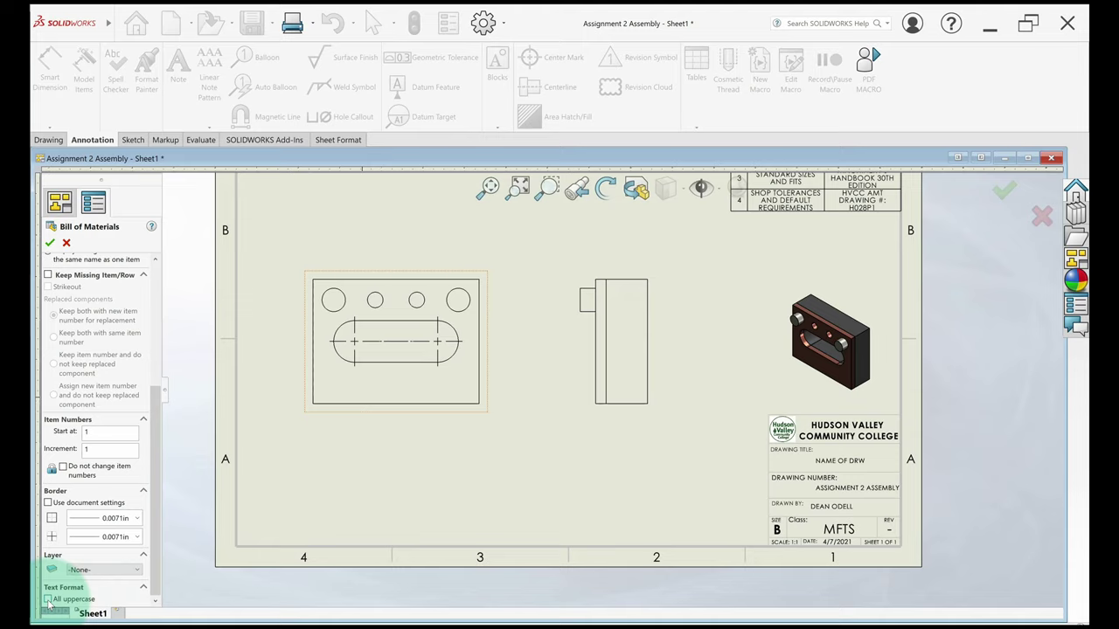
pyautogui.click(48, 600)
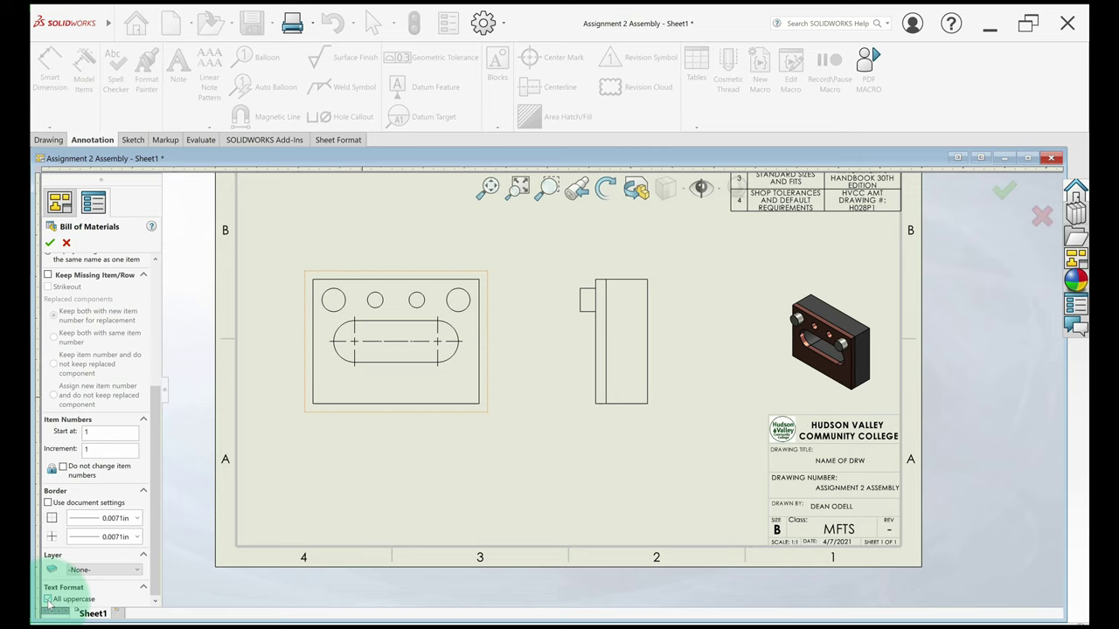
# Drop the bill of materials along the sheet's bottom edge, left of the title block
pyautogui.click(49, 242)
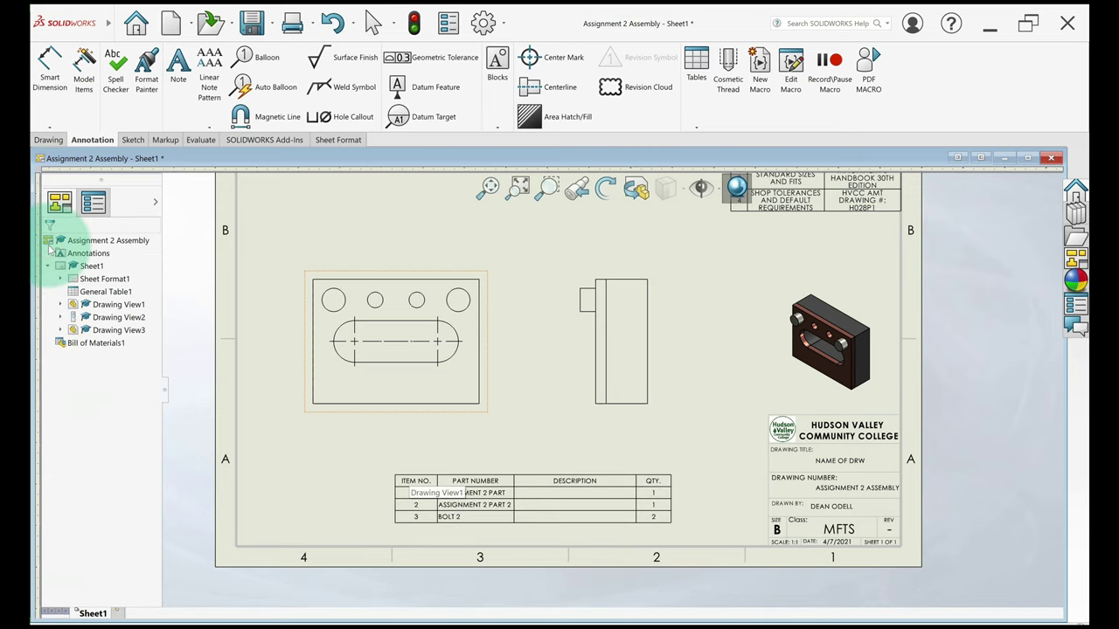
pyautogui.scroll(2, 613, 387)
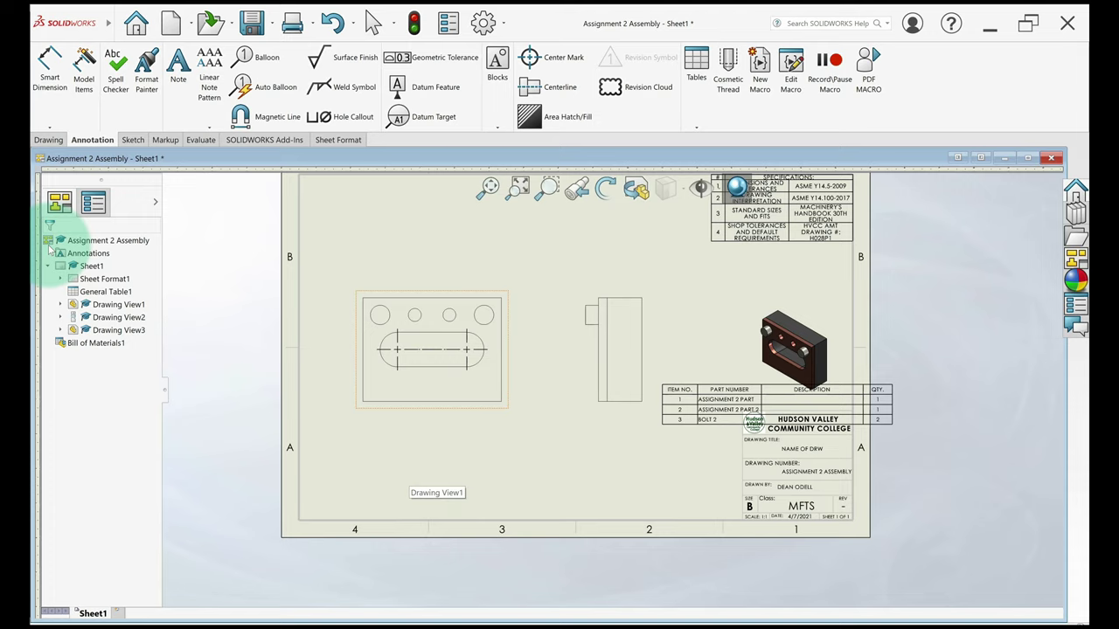
pyautogui.click(443, 451)
pyautogui.click(509, 480)
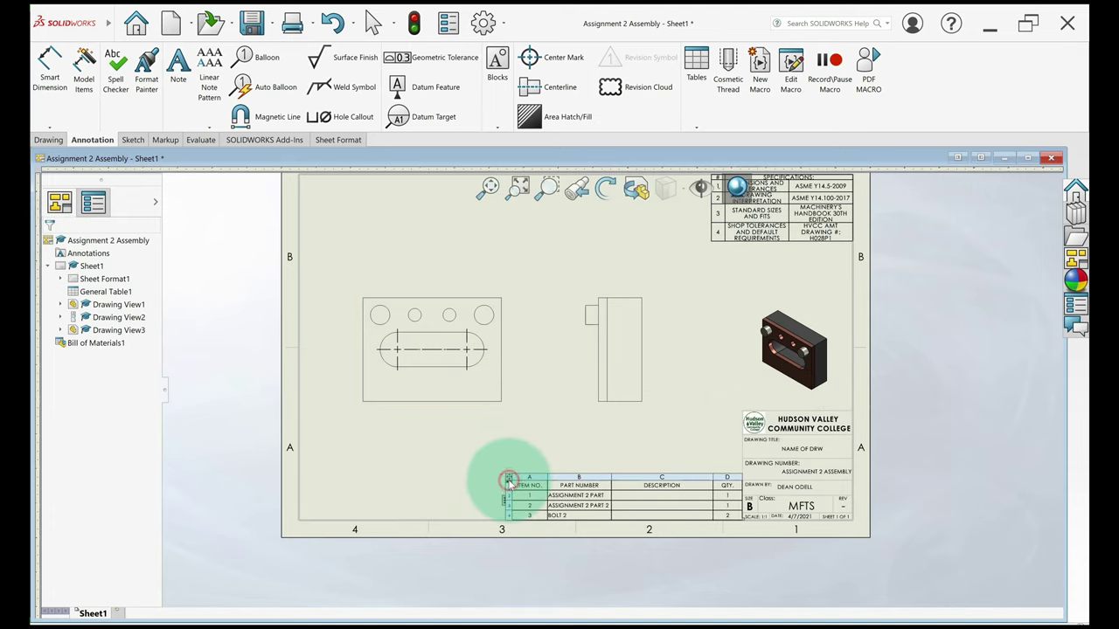
pyautogui.scroll(-4, 507, 481)
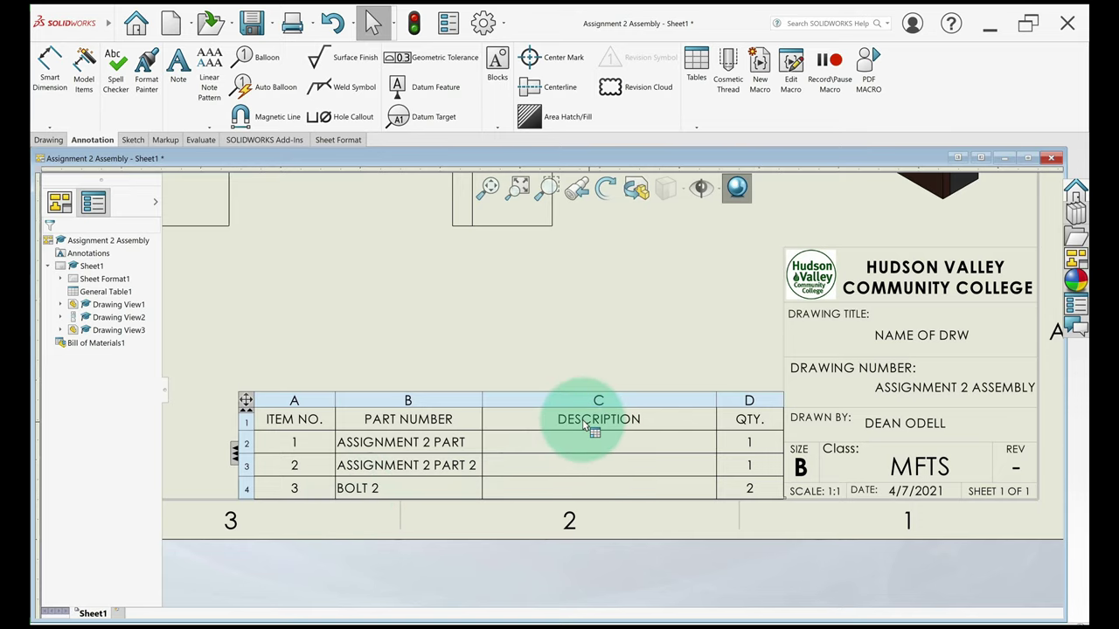
pyautogui.scroll(1, 582, 423)
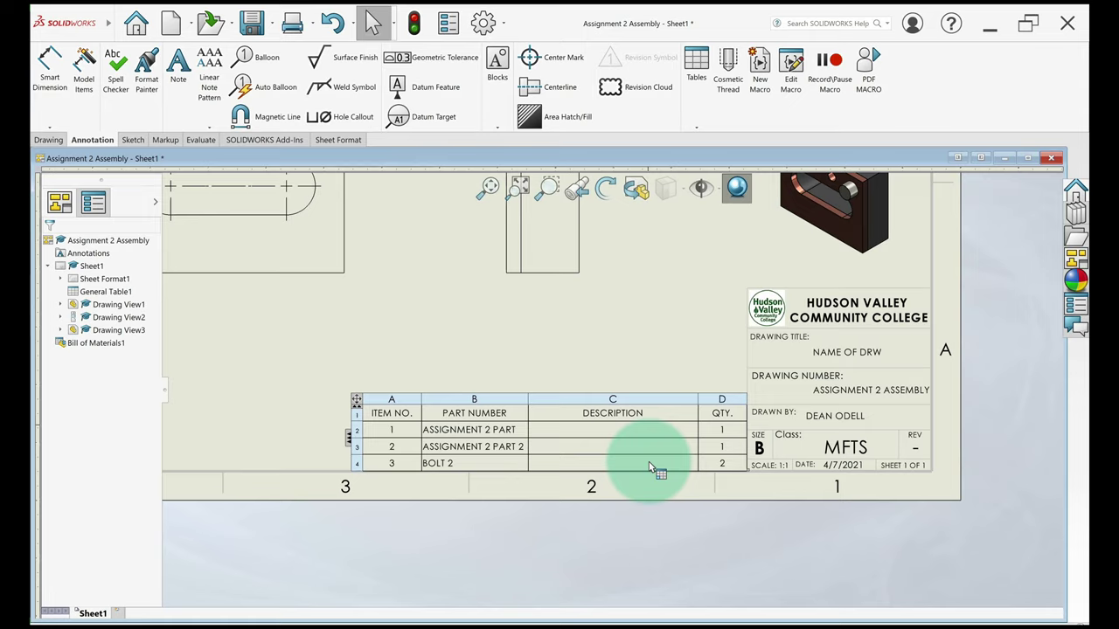
pyautogui.scroll(2, 649, 462)
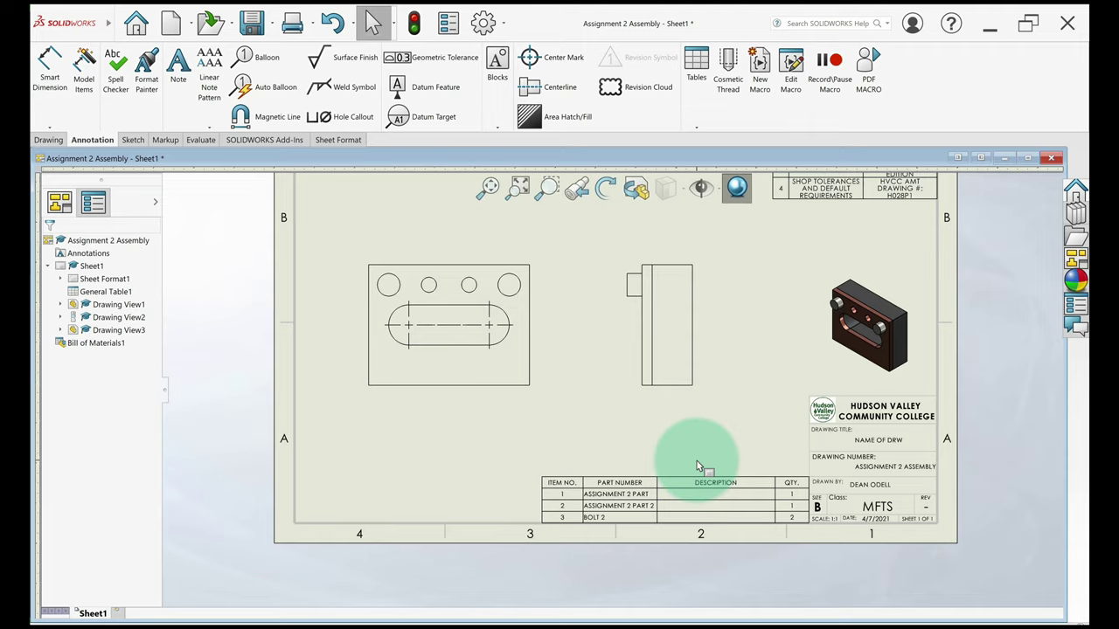
pyautogui.click(568, 495)
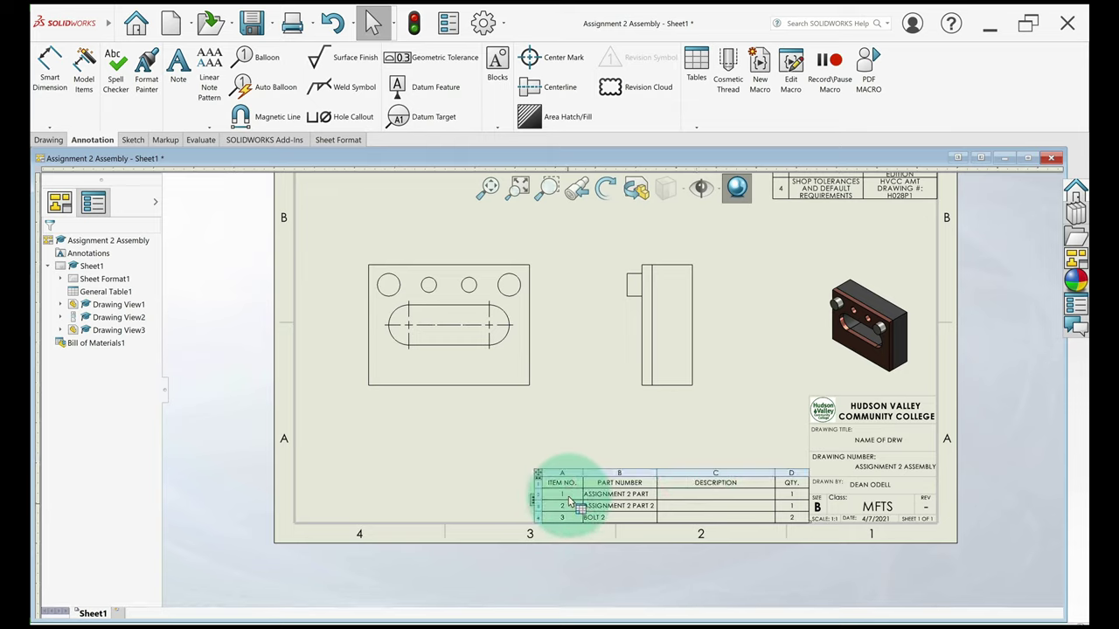
pyautogui.click(568, 501)
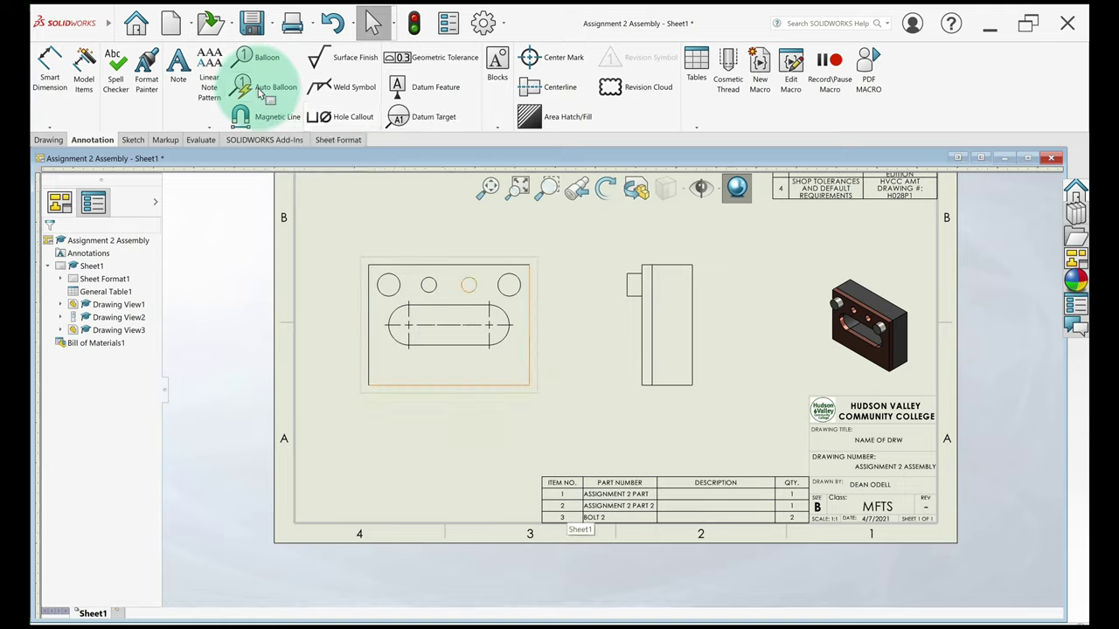
# Auto Balloon the parts in Drawing View1 (front) and Drawing View2 (side)
pyautogui.click(263, 87)
pyautogui.click(519, 313)
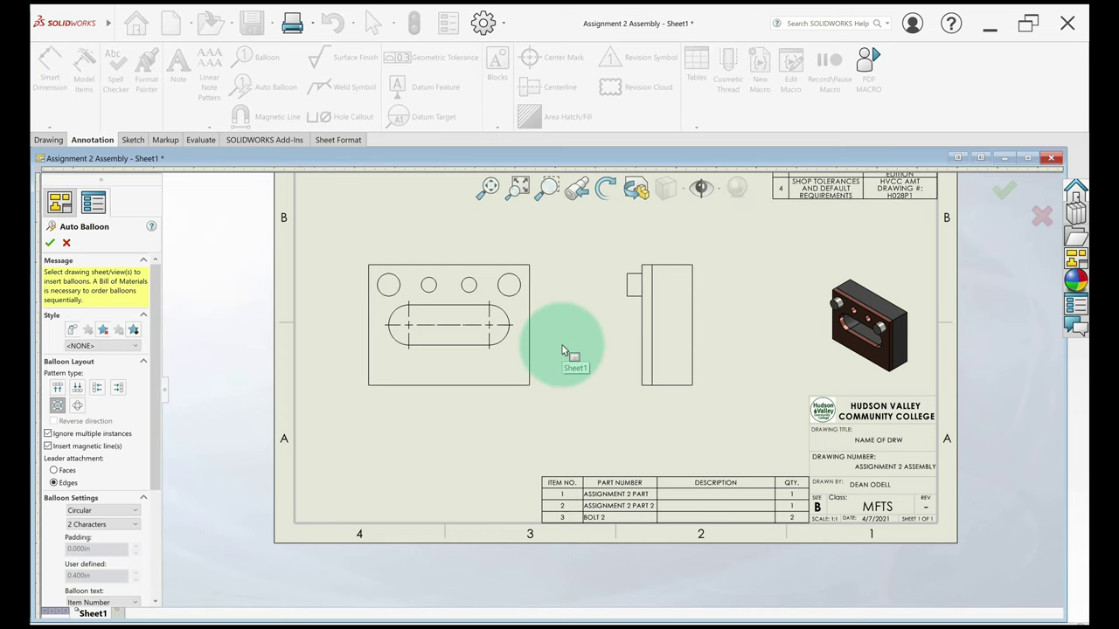
pyautogui.click(469, 371)
pyautogui.scroll(-1, 470, 371)
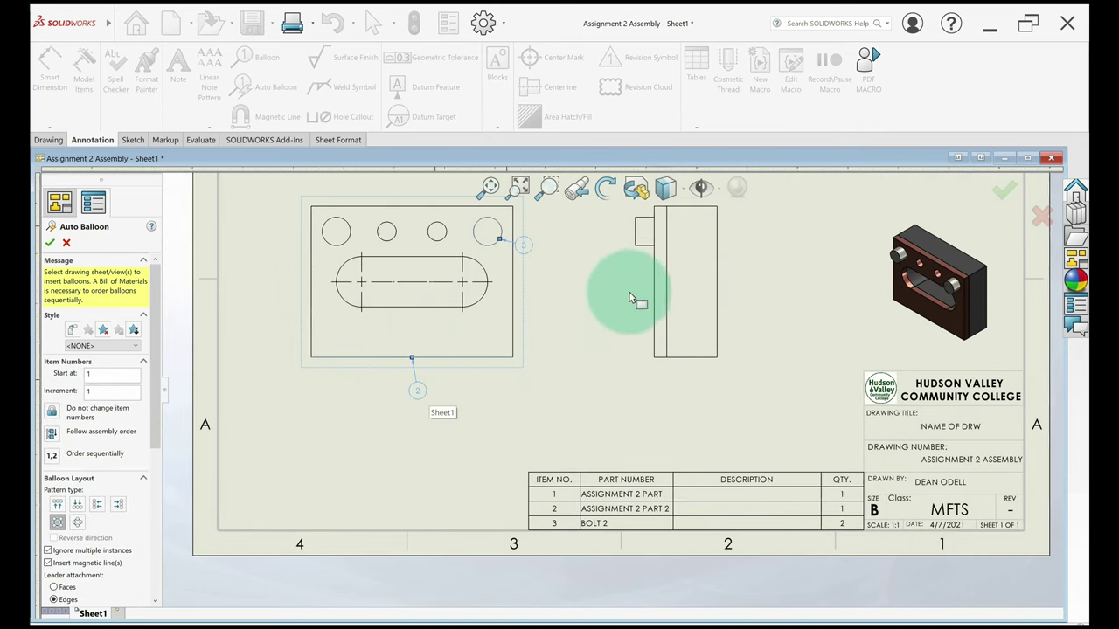
pyautogui.click(688, 266)
pyautogui.scroll(2, 682, 262)
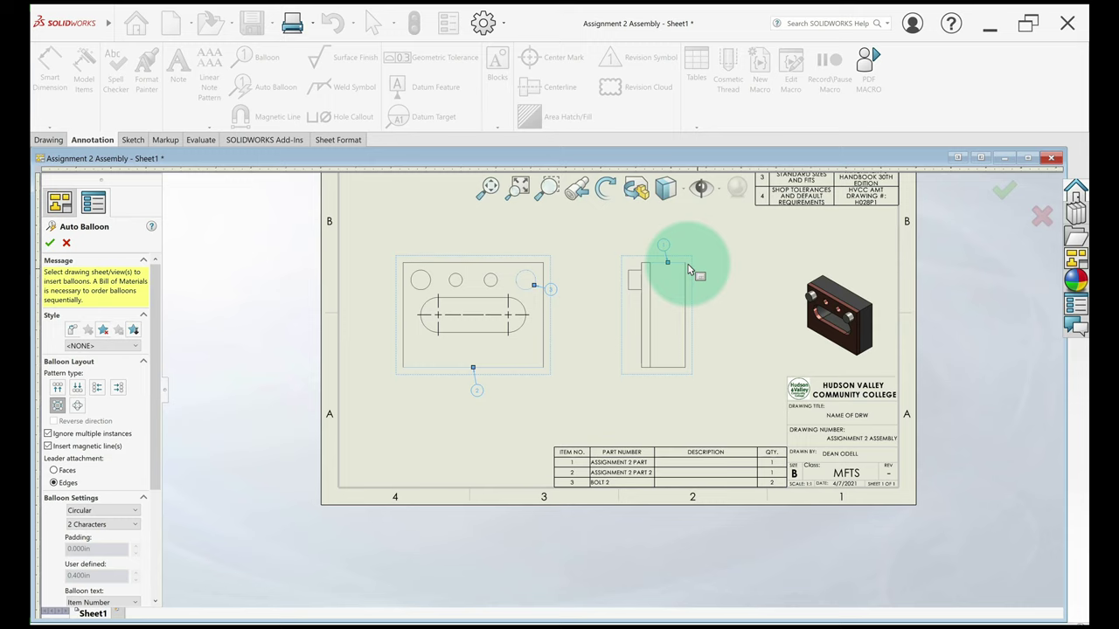
pyautogui.scroll(-1, 644, 331)
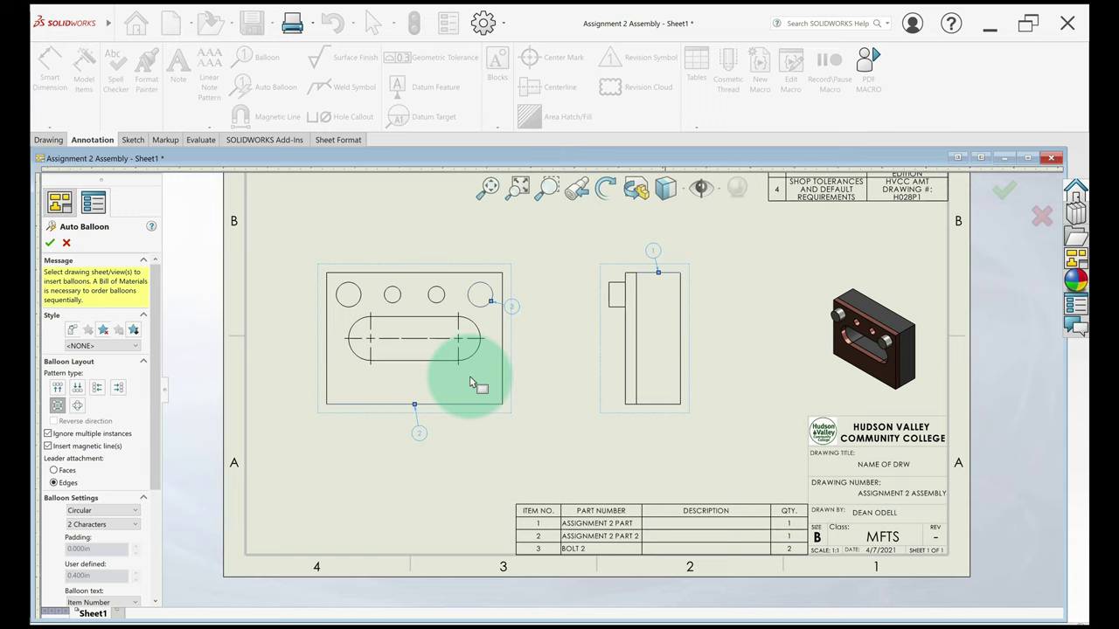
# Try Box, Underline and Triangle balloon styles, then return the style to Circular
pyautogui.press('f')
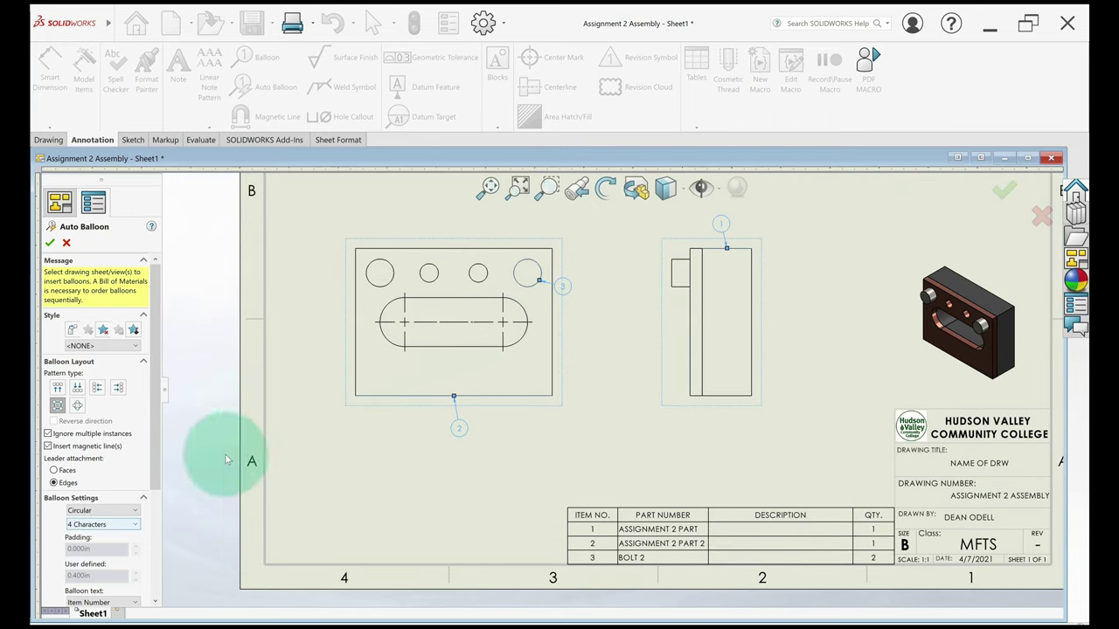
pyautogui.moveTo(157, 481); pyautogui.dragTo(157, 513)
pyautogui.click(127, 443)
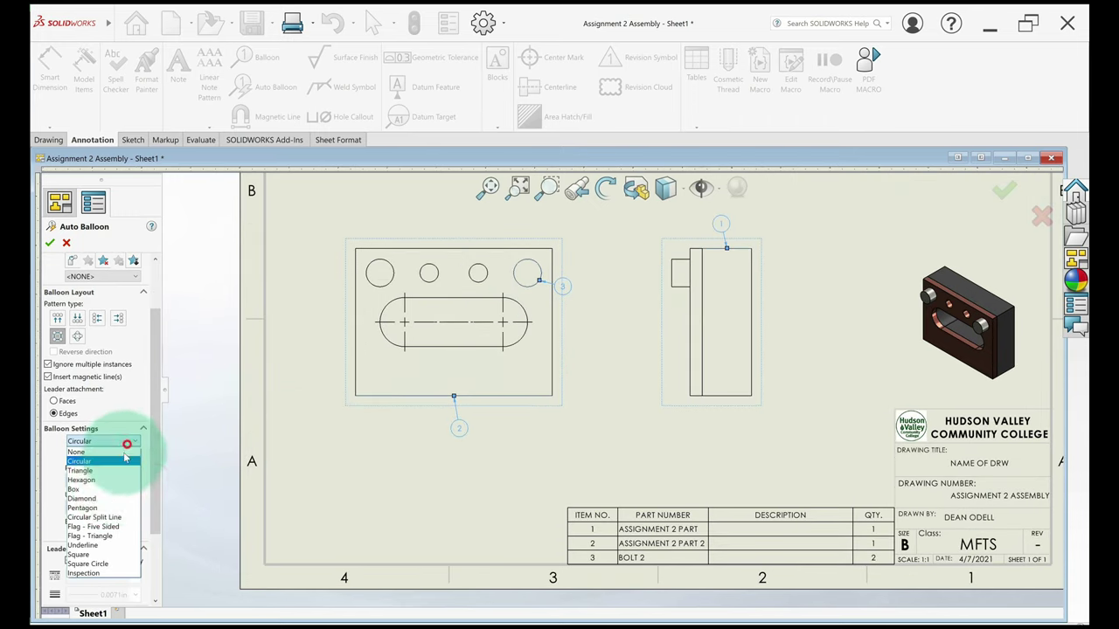
pyautogui.click(109, 492)
pyautogui.click(127, 454)
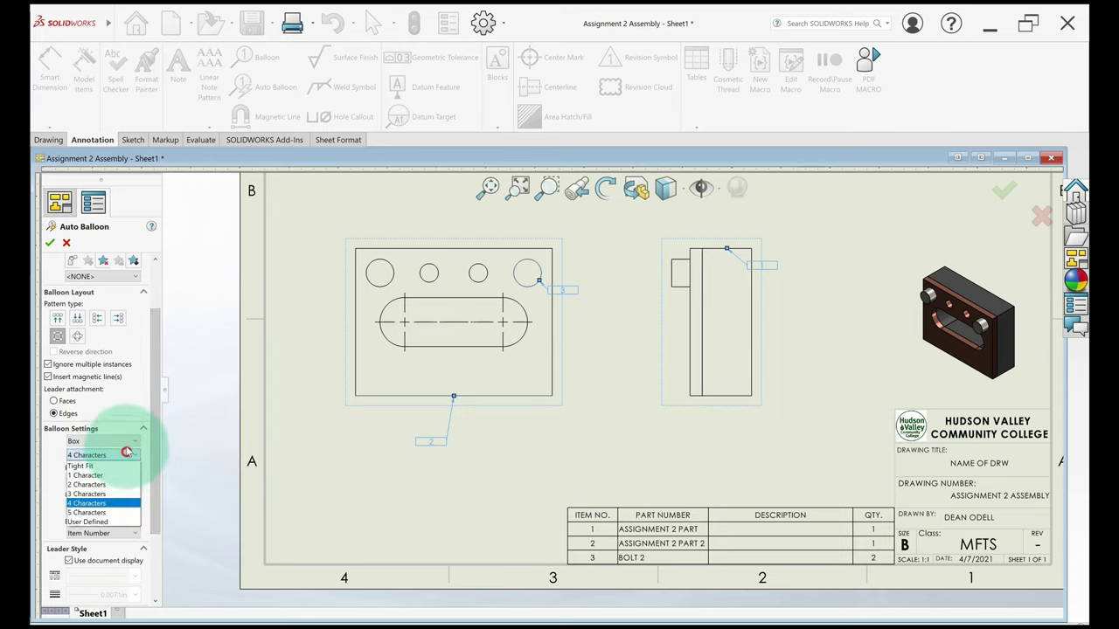
pyautogui.click(128, 448)
pyautogui.click(127, 442)
pyautogui.click(108, 545)
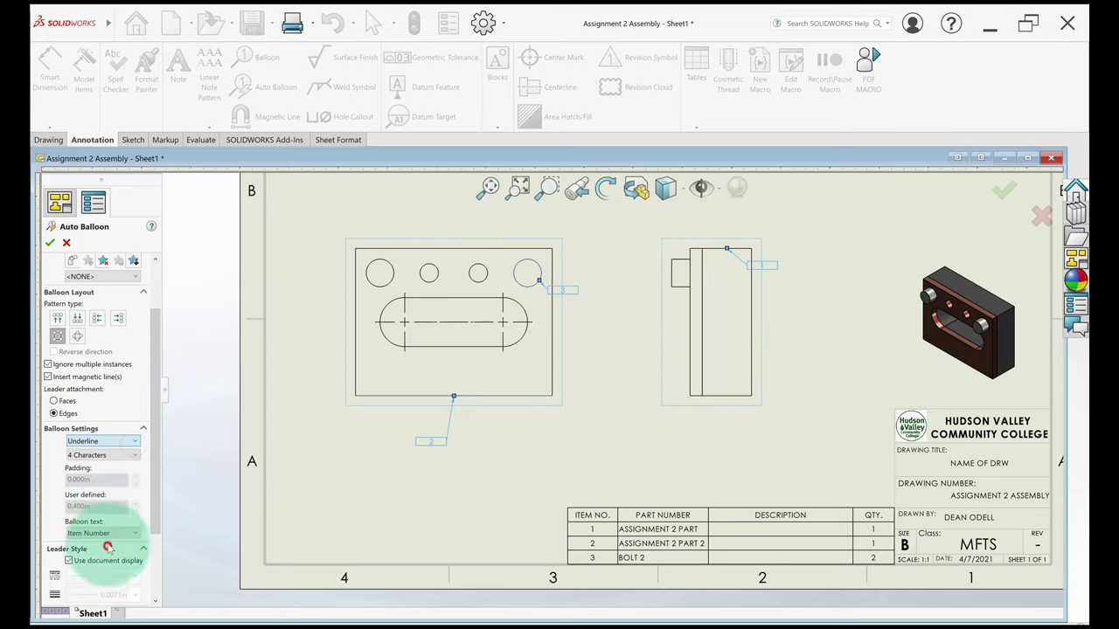
pyautogui.click(123, 444)
pyautogui.click(117, 452)
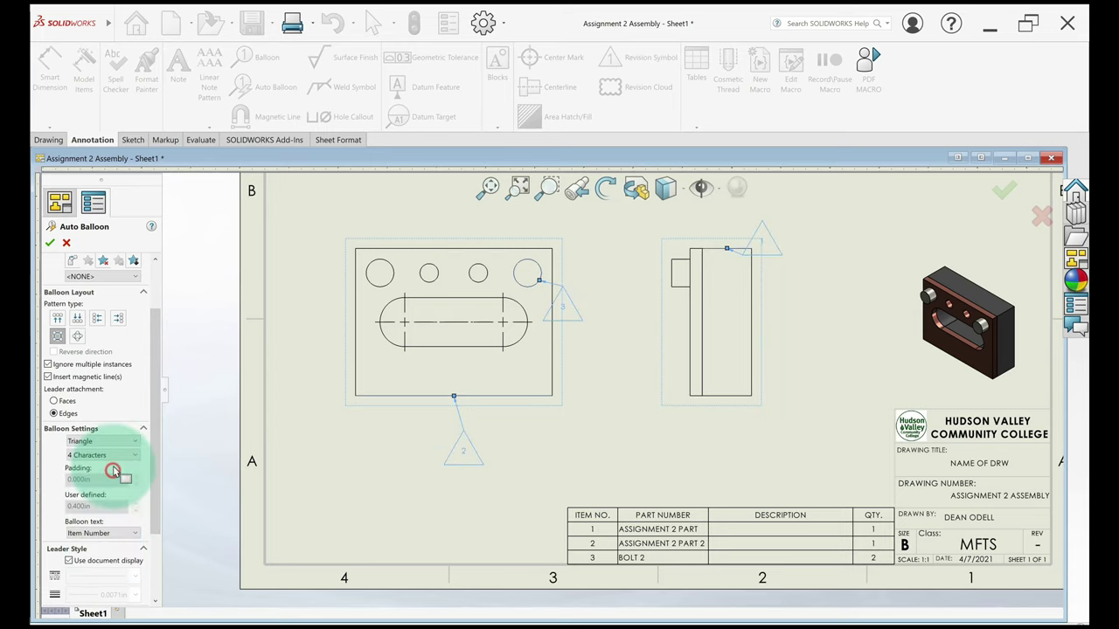
pyautogui.click(116, 442)
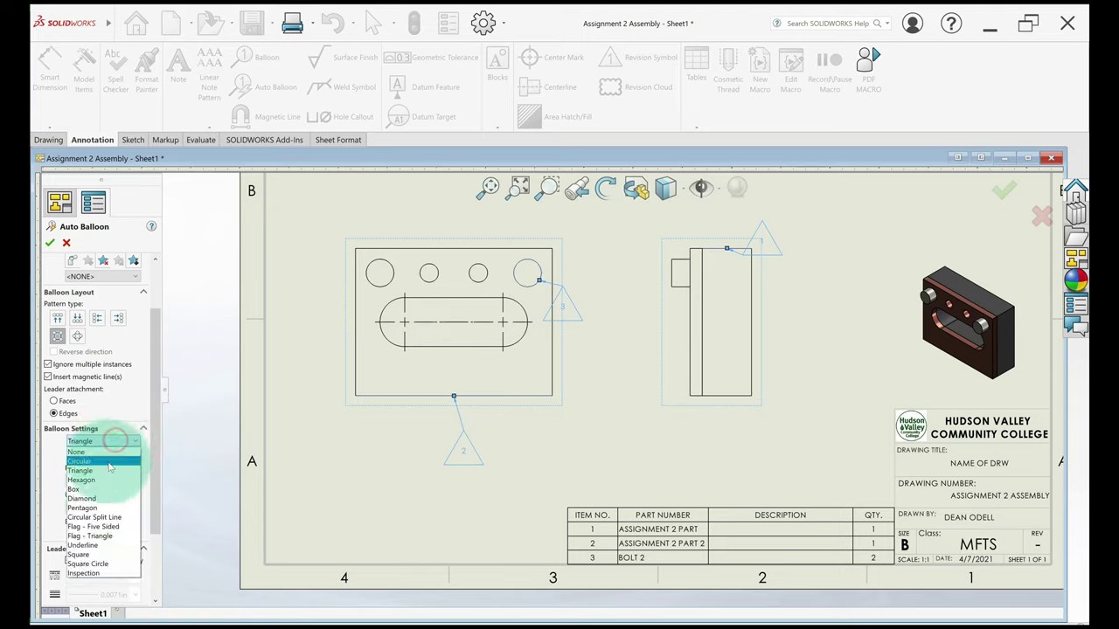
pyautogui.click(108, 462)
# Set the balloon size to 1 Character and keep Item Number as the balloon text
pyautogui.scroll(2, 108, 456)
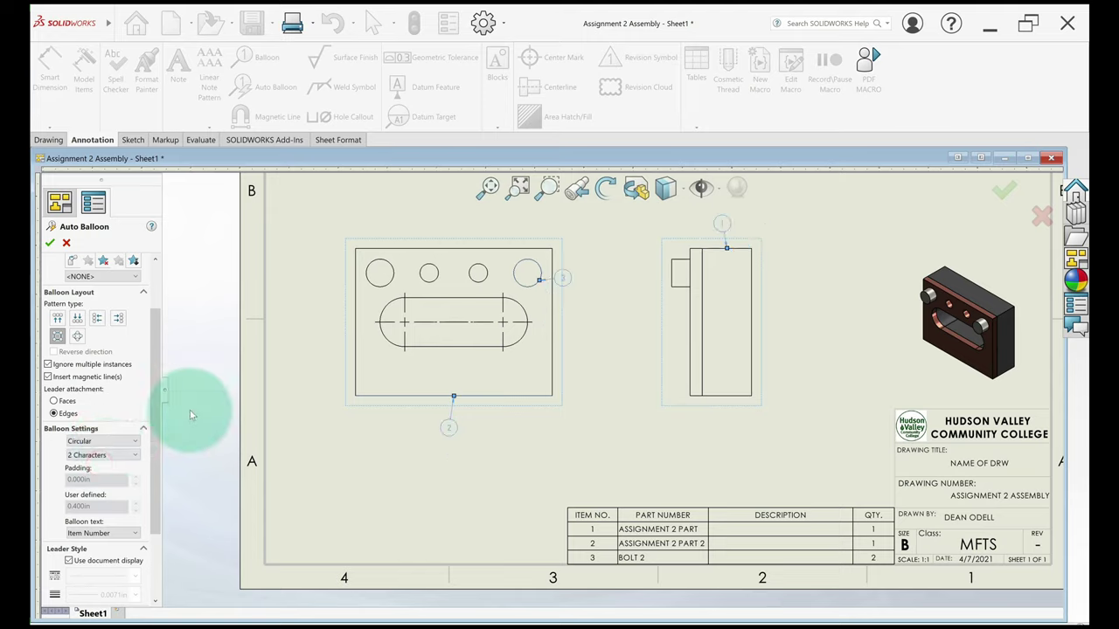
pyautogui.click(121, 456)
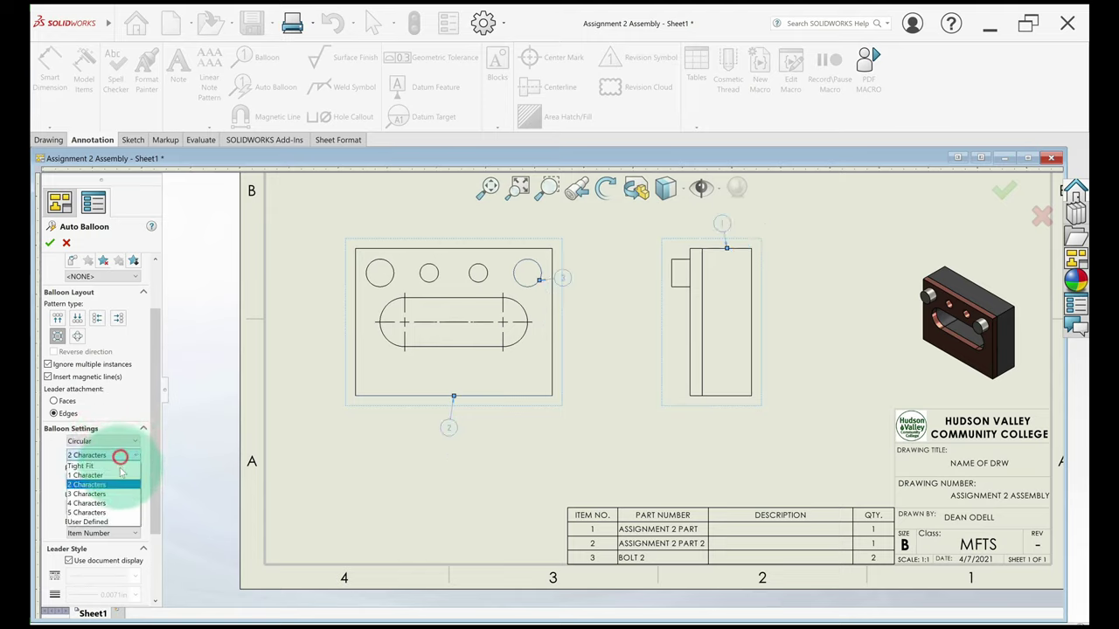
pyautogui.click(118, 512)
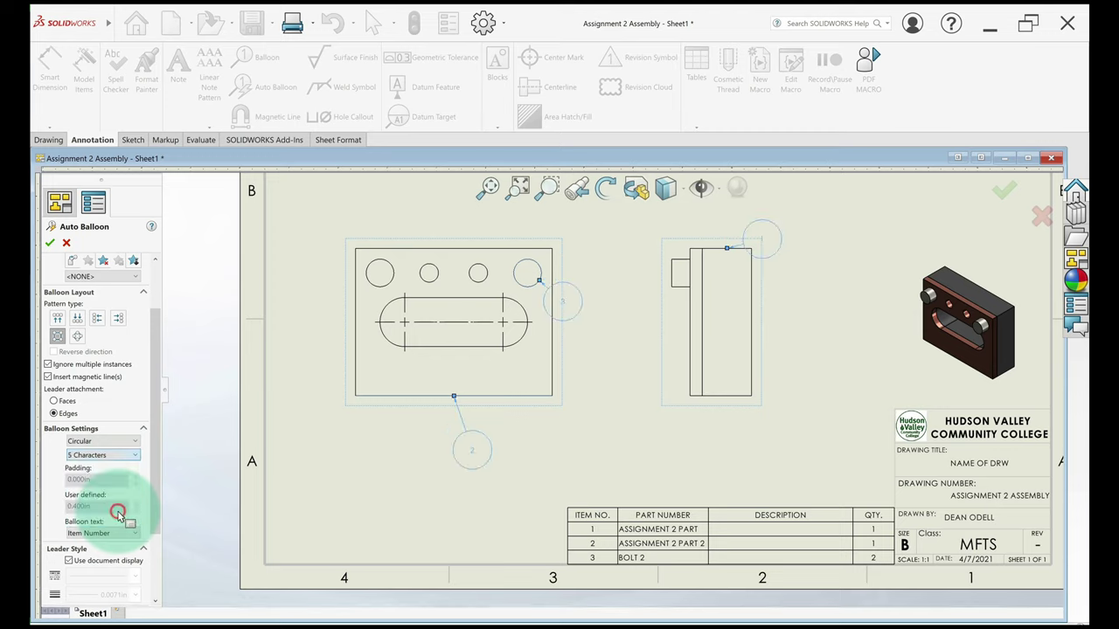
pyautogui.scroll(4, 111, 462)
pyautogui.scroll(-2, 131, 525)
pyautogui.click(121, 439)
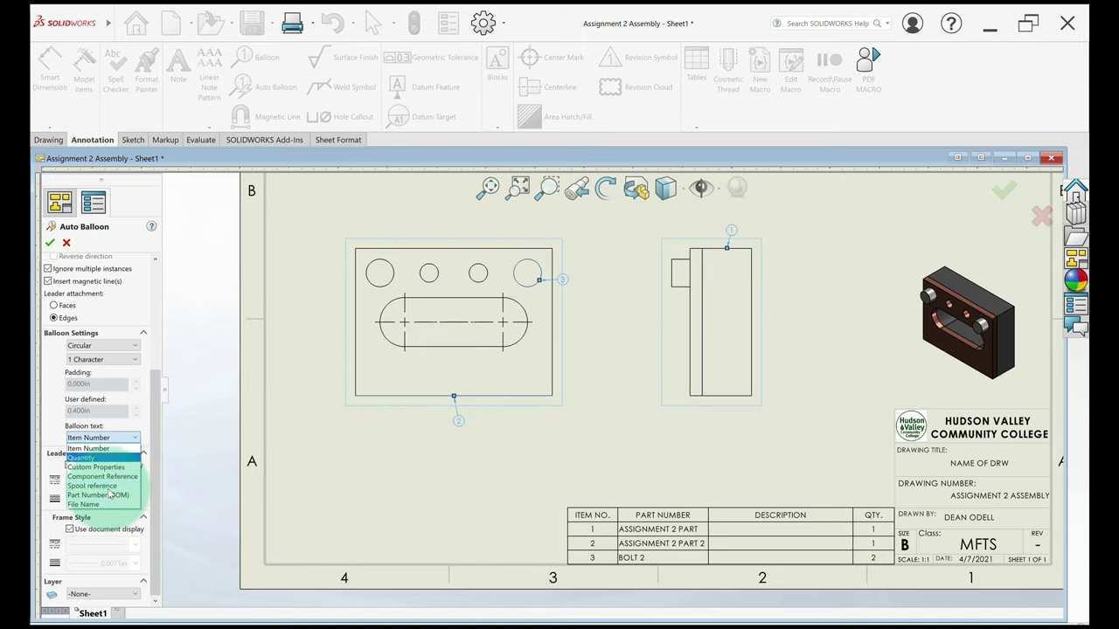
pyautogui.click(55, 407)
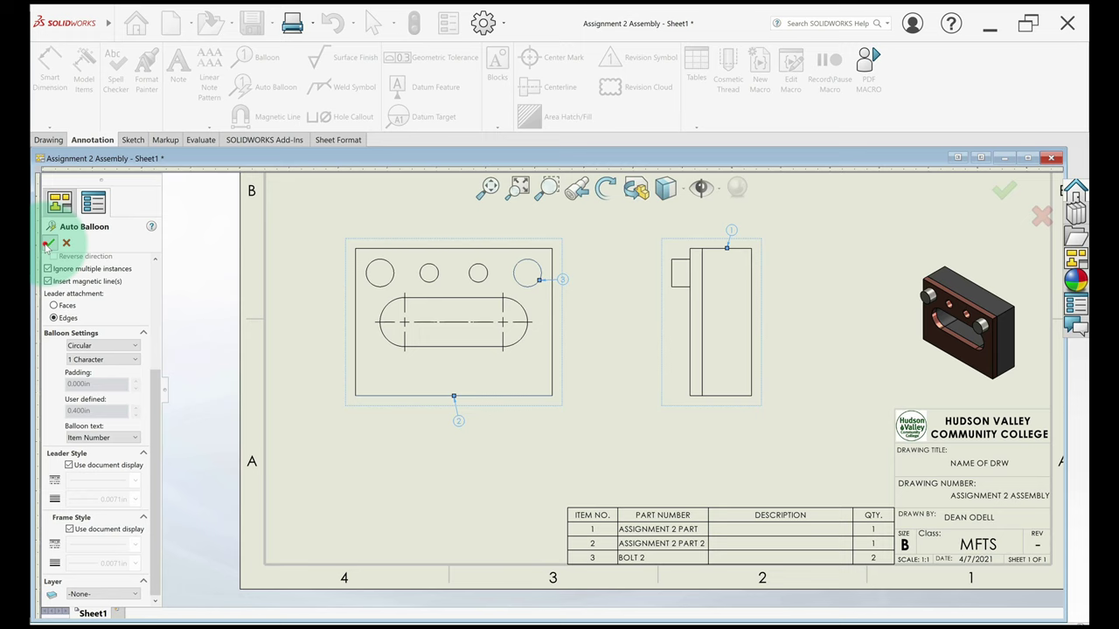
# Accept the auto balloons and nudge balloon 2 slightly down and left
pyautogui.click(48, 244)
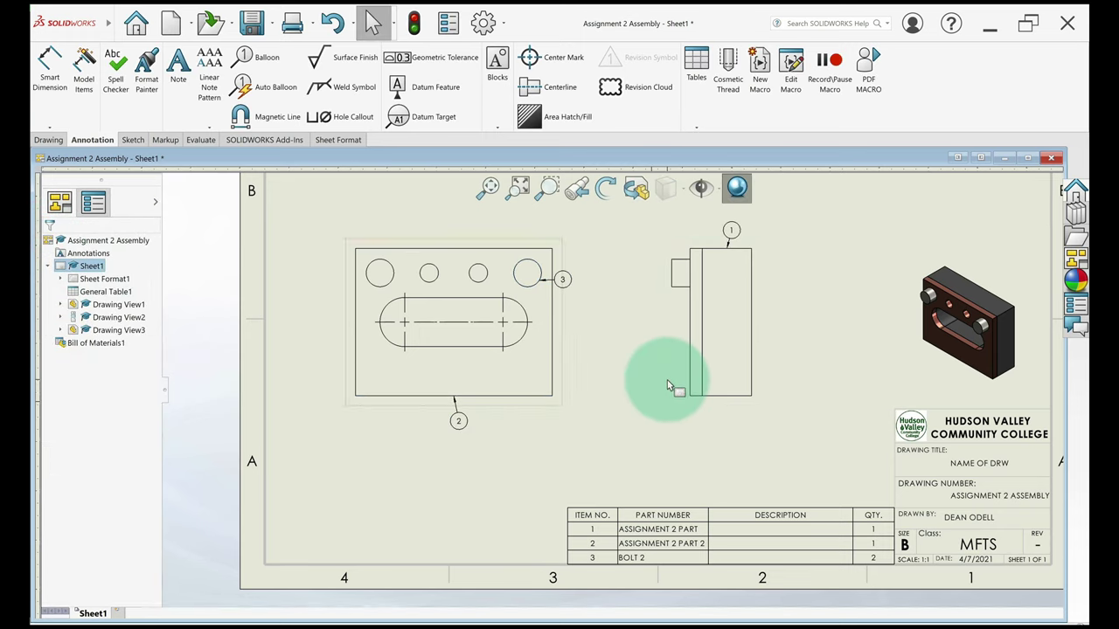
pyautogui.scroll(-3, 668, 386)
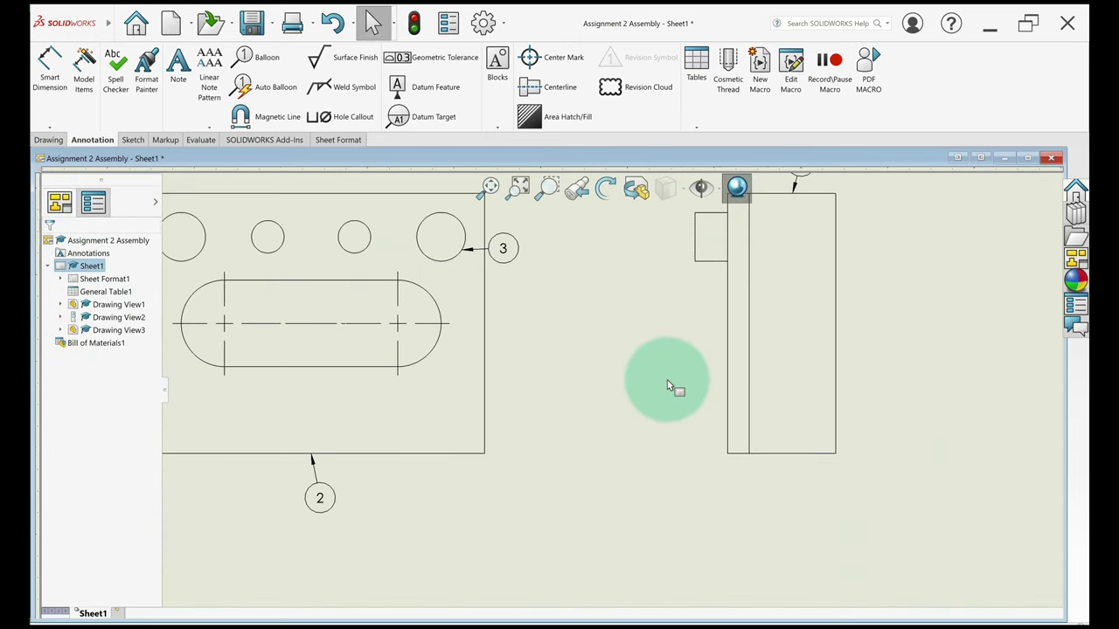
pyautogui.scroll(2, 668, 385)
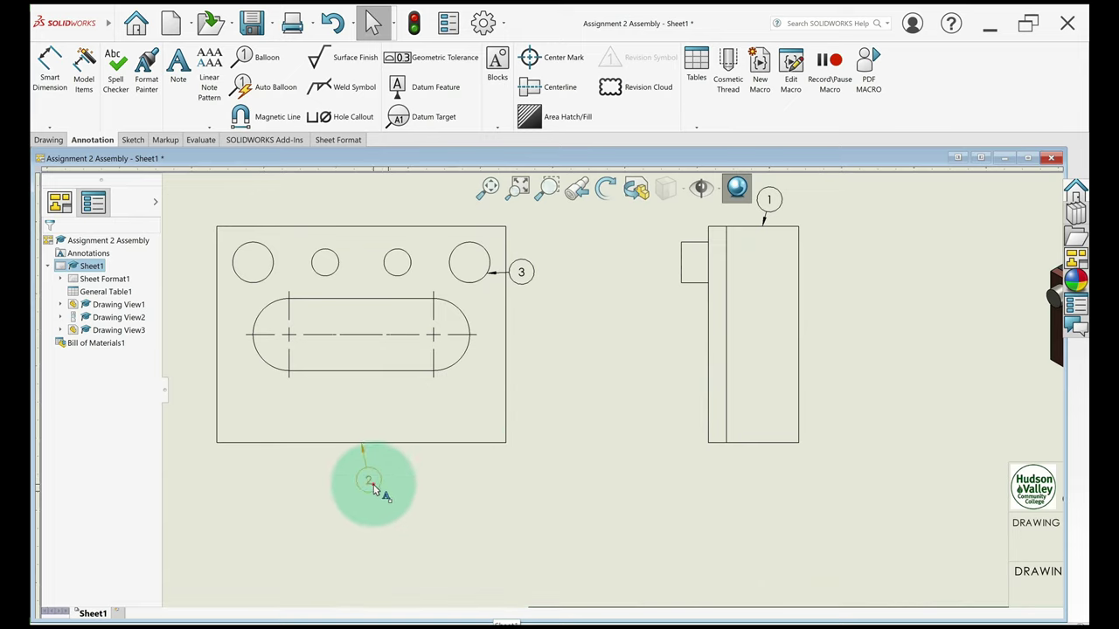
pyautogui.moveTo(374, 489)
pyautogui.mouseDown()
pyautogui.moveTo(367, 499)
pyautogui.moveTo(413, 504)
pyautogui.moveTo(402, 521)
pyautogui.mouseUp()
pyautogui.press('f')
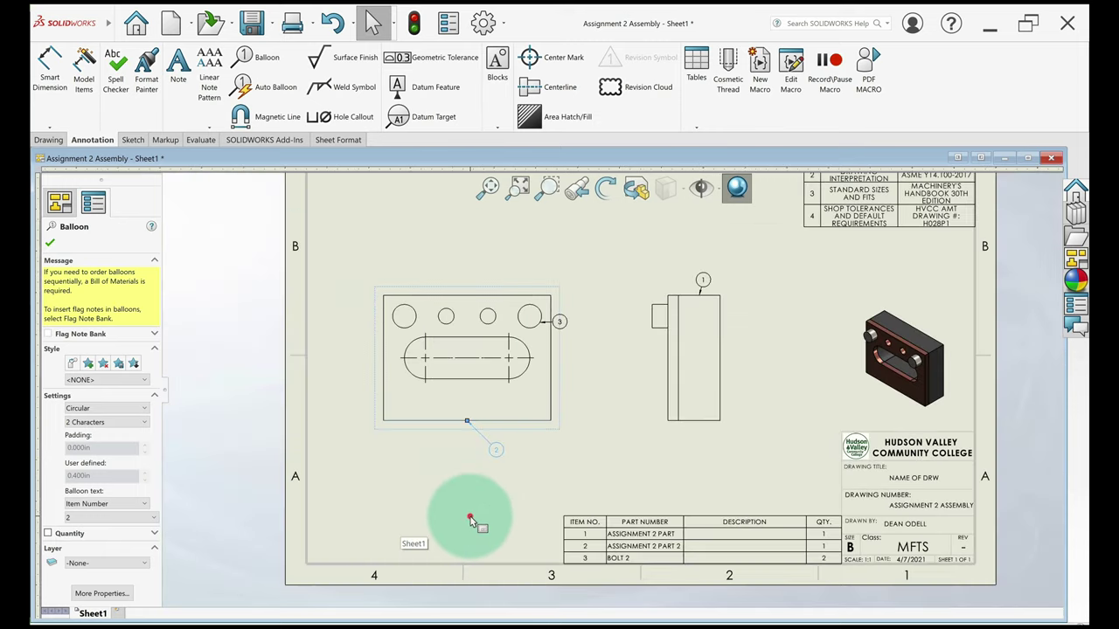
# Move balloons 1 and 3 above the side view, attaching balloon 3's leader to the small boss
pyautogui.scroll(-3, 470, 521)
pyautogui.scroll(-2, 470, 517)
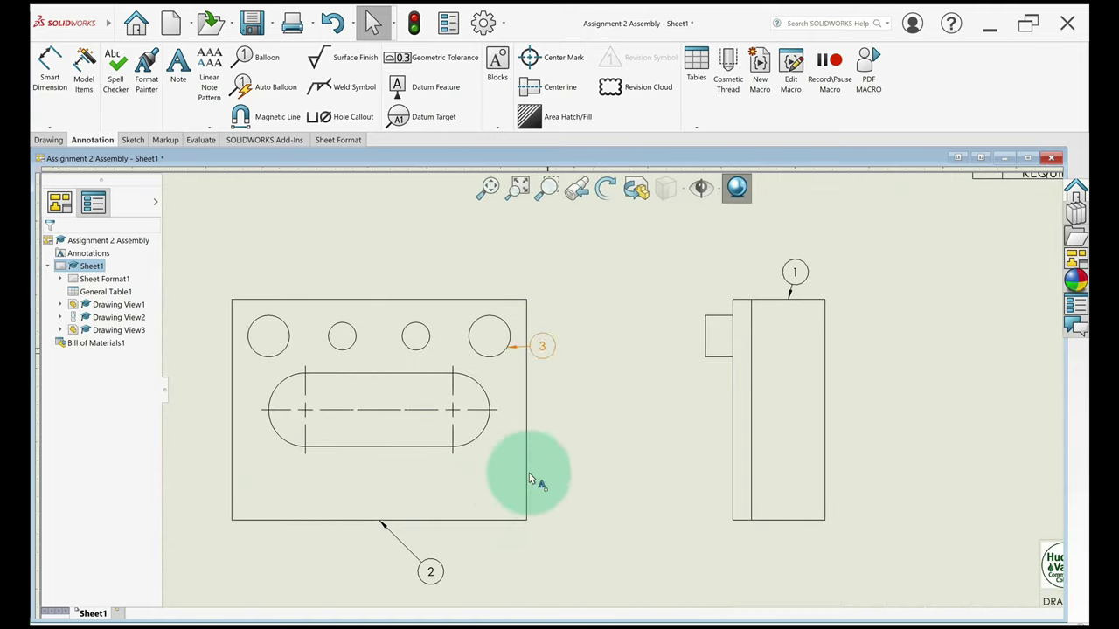
pyautogui.moveTo(795, 278); pyautogui.dragTo(845, 250)
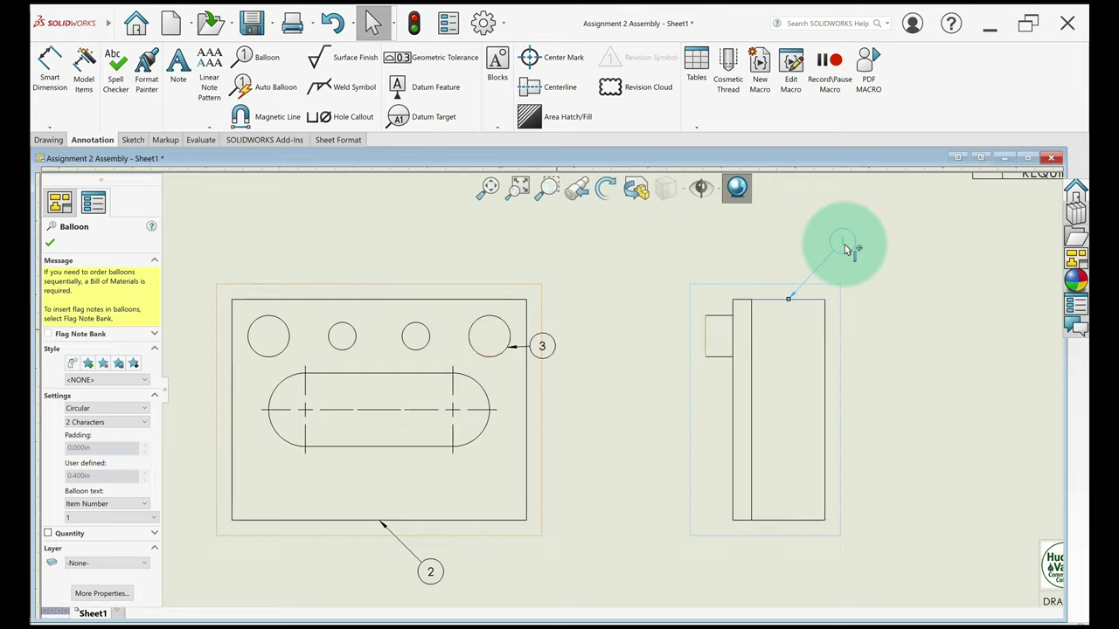
pyautogui.click(844, 245)
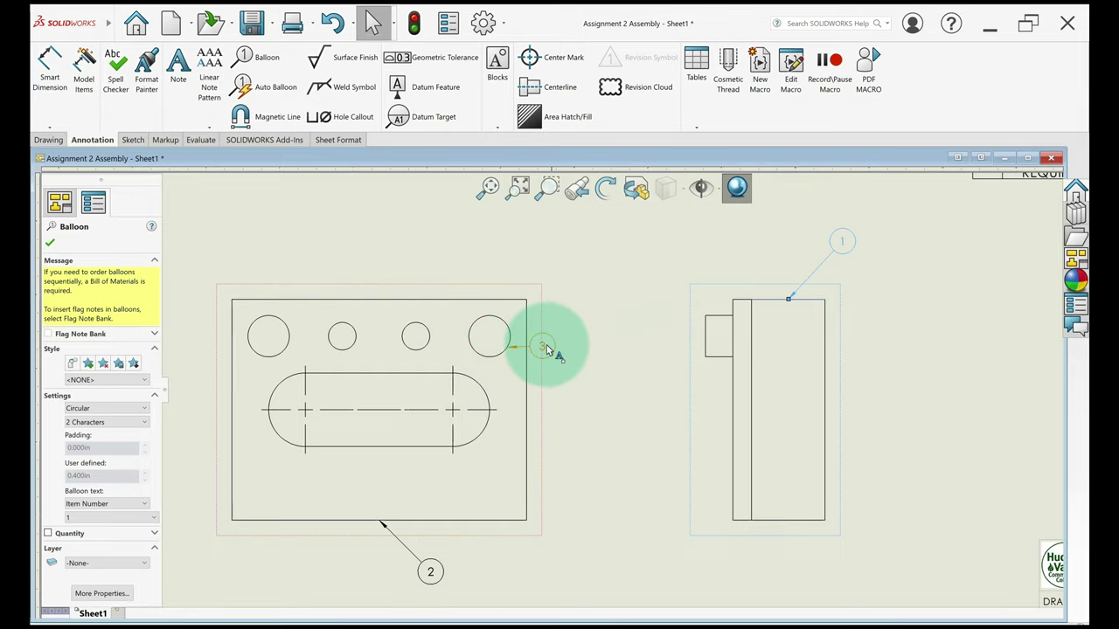
pyautogui.click(678, 271)
pyautogui.moveTo(544, 345); pyautogui.dragTo(507, 347)
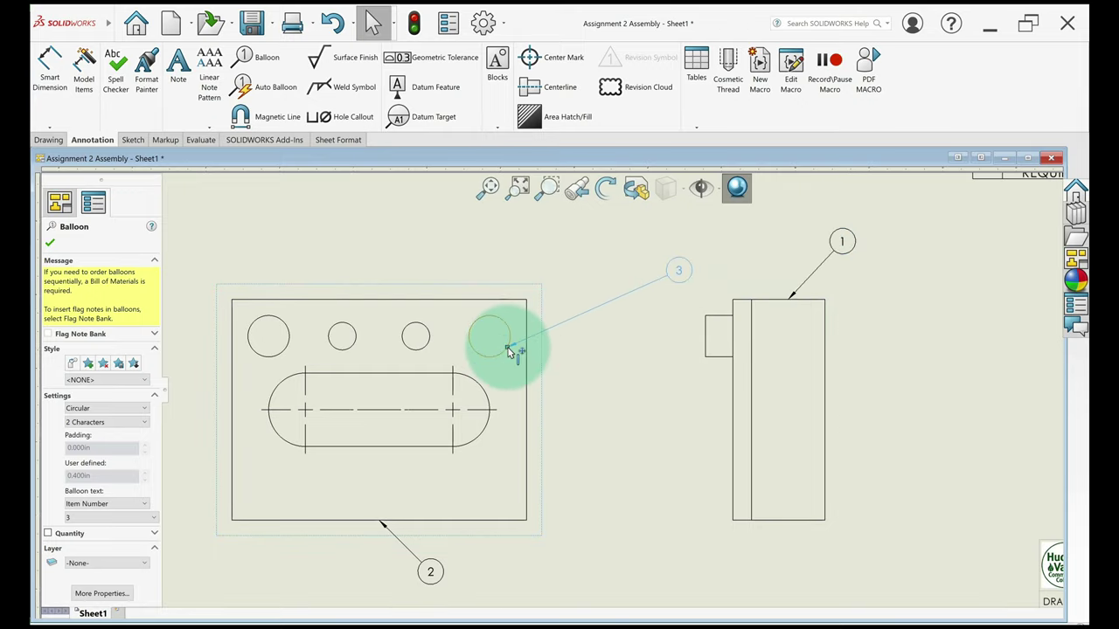
pyautogui.moveTo(644, 329)
pyautogui.mouseDown()
pyautogui.moveTo(671, 313)
pyautogui.moveTo(714, 316)
pyautogui.mouseUp()
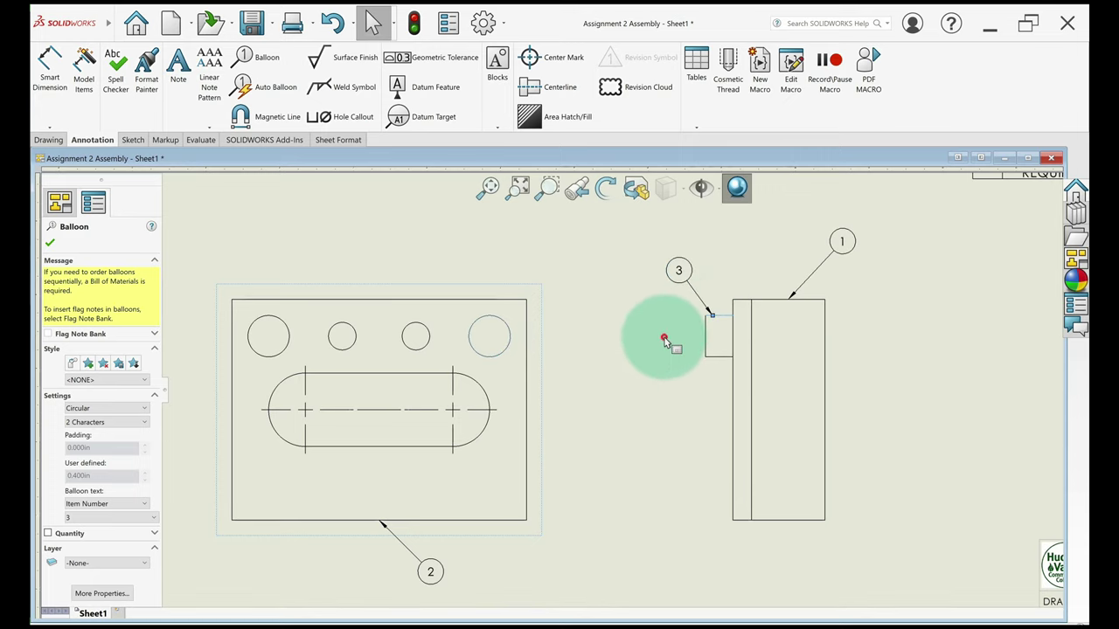
pyautogui.rightClick(664, 338)
pyautogui.scroll(2, 662, 346)
pyautogui.scroll(2, 616, 406)
pyautogui.scroll(-2, 549, 530)
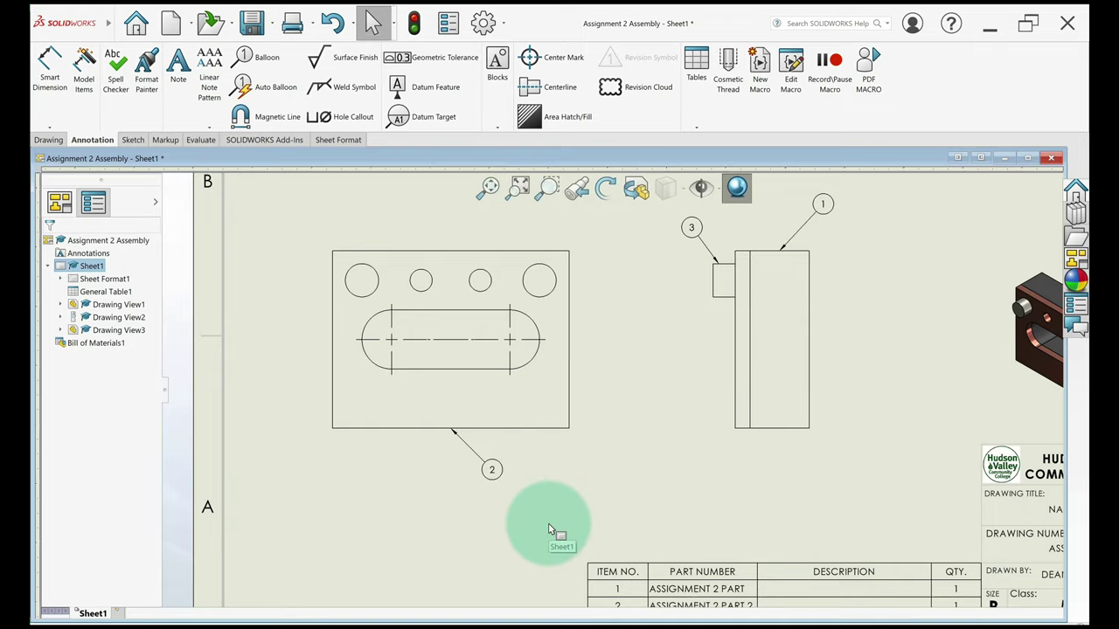
pyautogui.scroll(-2, 550, 529)
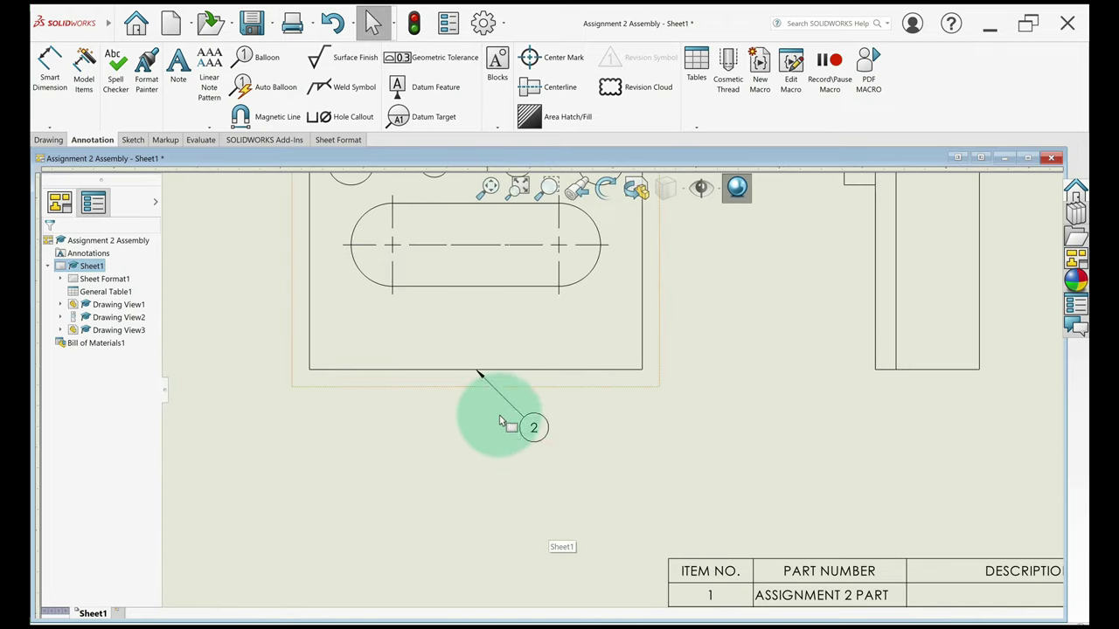
# Reattach balloon 2's leader to the front view's bottom edge
pyautogui.click(475, 370)
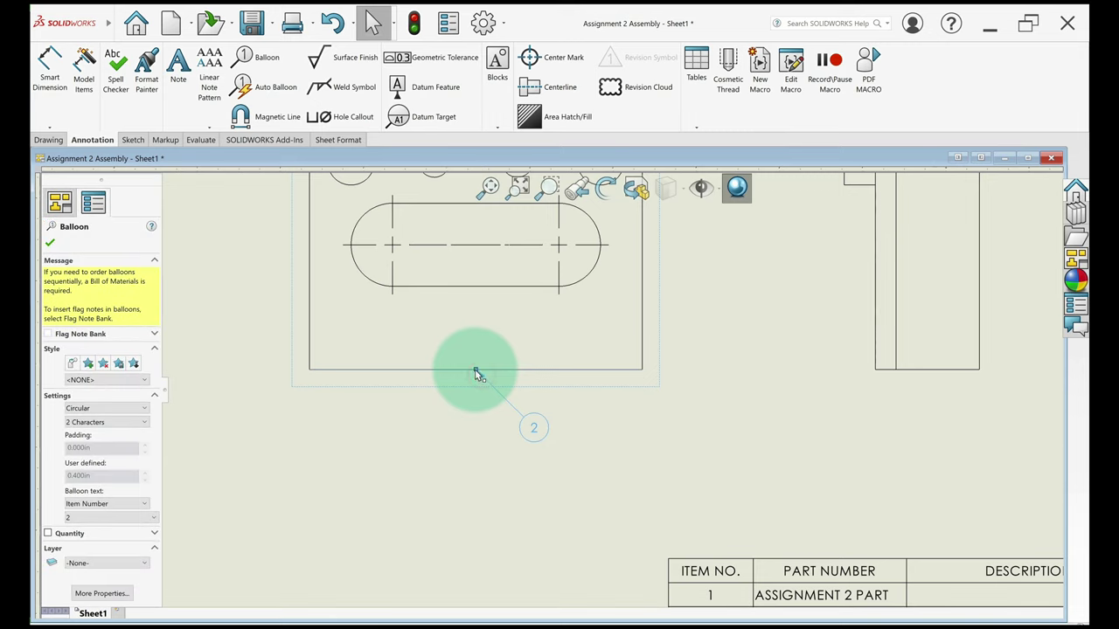
pyautogui.moveTo(478, 324); pyautogui.dragTo(469, 324)
pyautogui.click(484, 485)
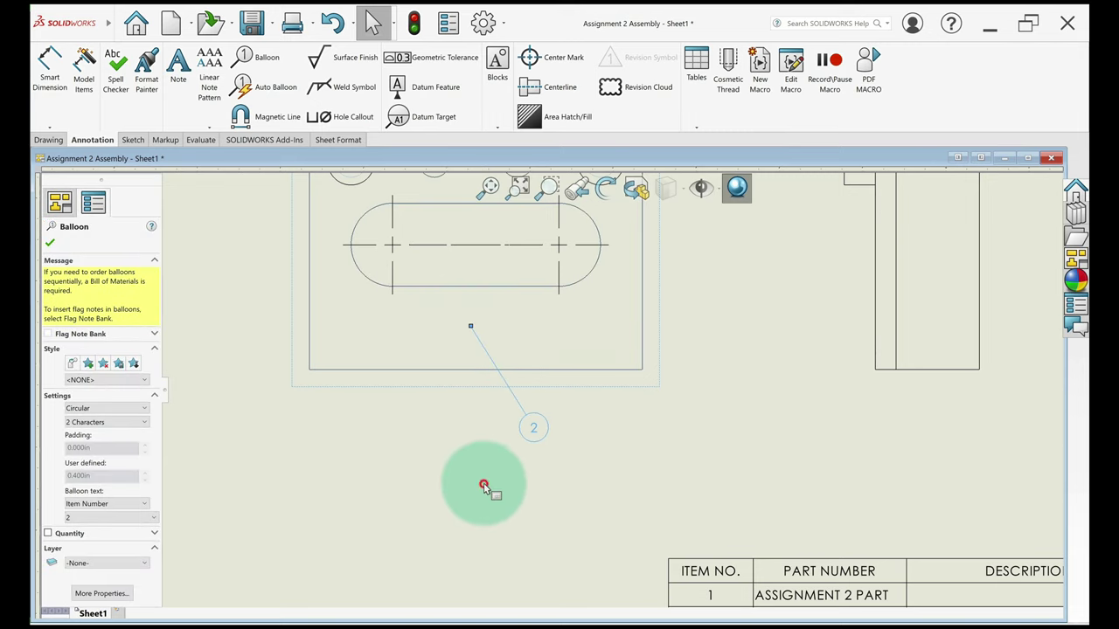
pyautogui.scroll(2, 483, 487)
pyautogui.scroll(-1, 486, 489)
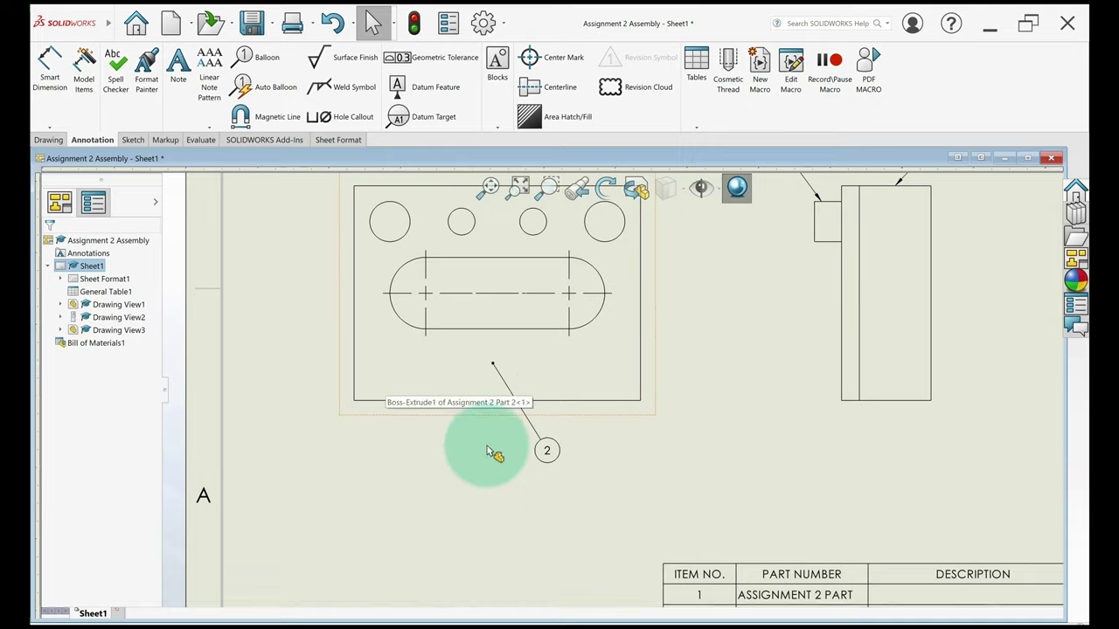
pyautogui.moveTo(492, 372); pyautogui.dragTo(508, 403)
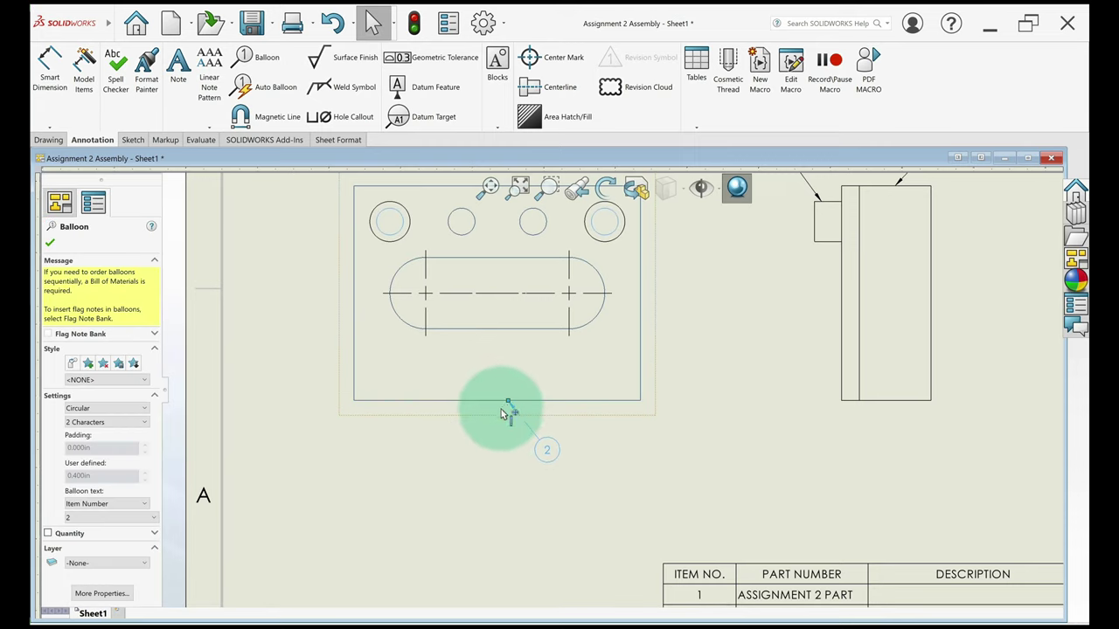
pyautogui.click(441, 469)
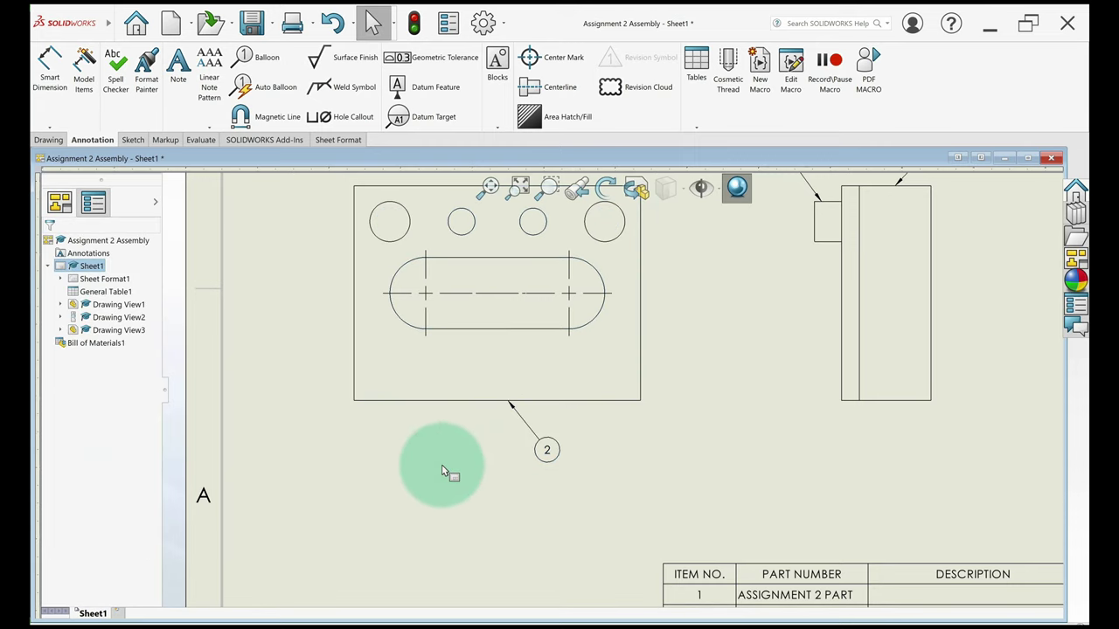
pyautogui.scroll(4, 446, 467)
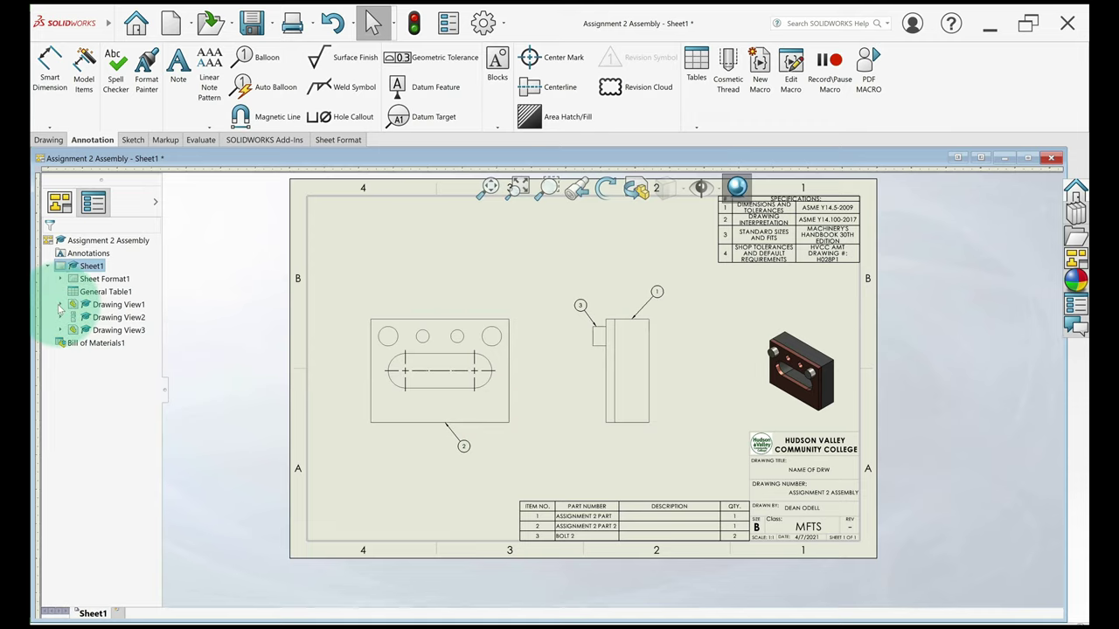
# Open the Assignment 2 Part<1> component from Drawing View1's tree as its own part
pyautogui.click(116, 305)
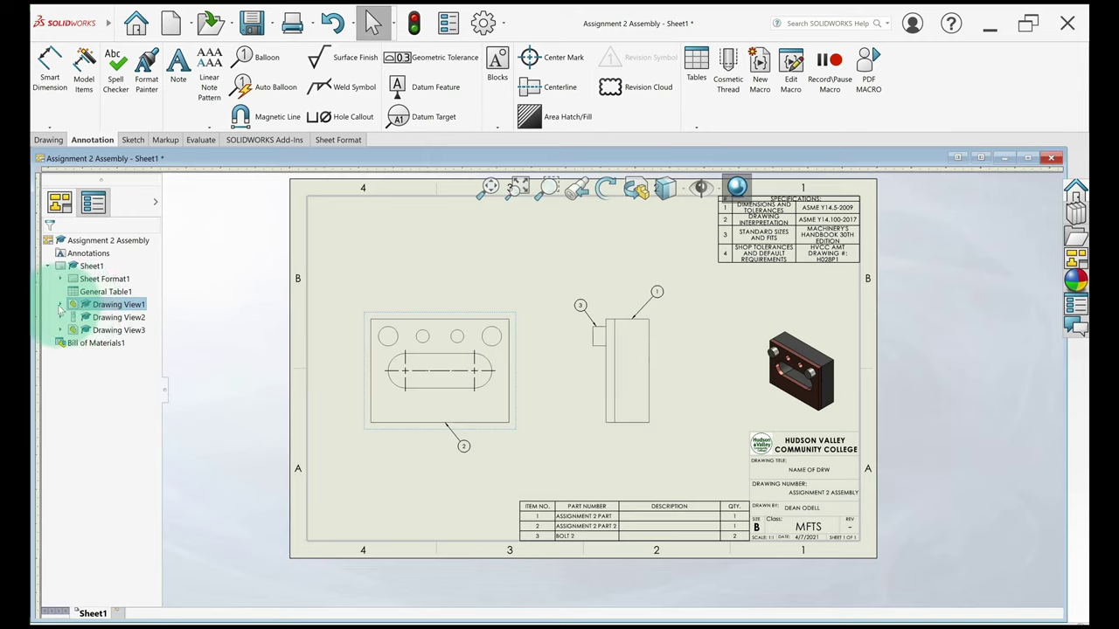
pyautogui.click(60, 305)
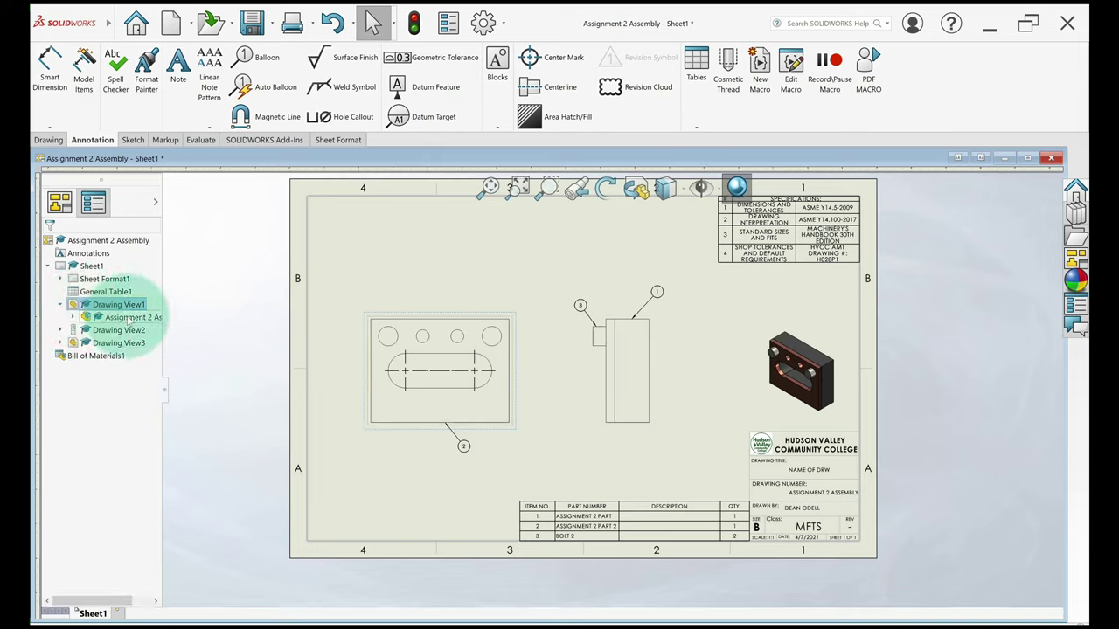
pyautogui.click(129, 318)
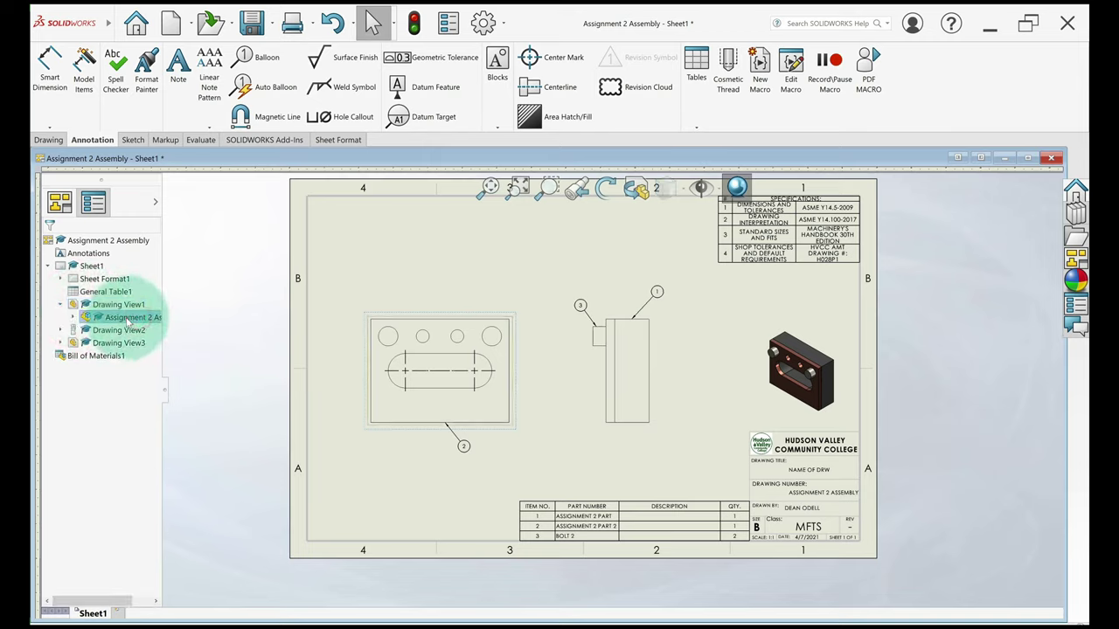
pyautogui.click(73, 317)
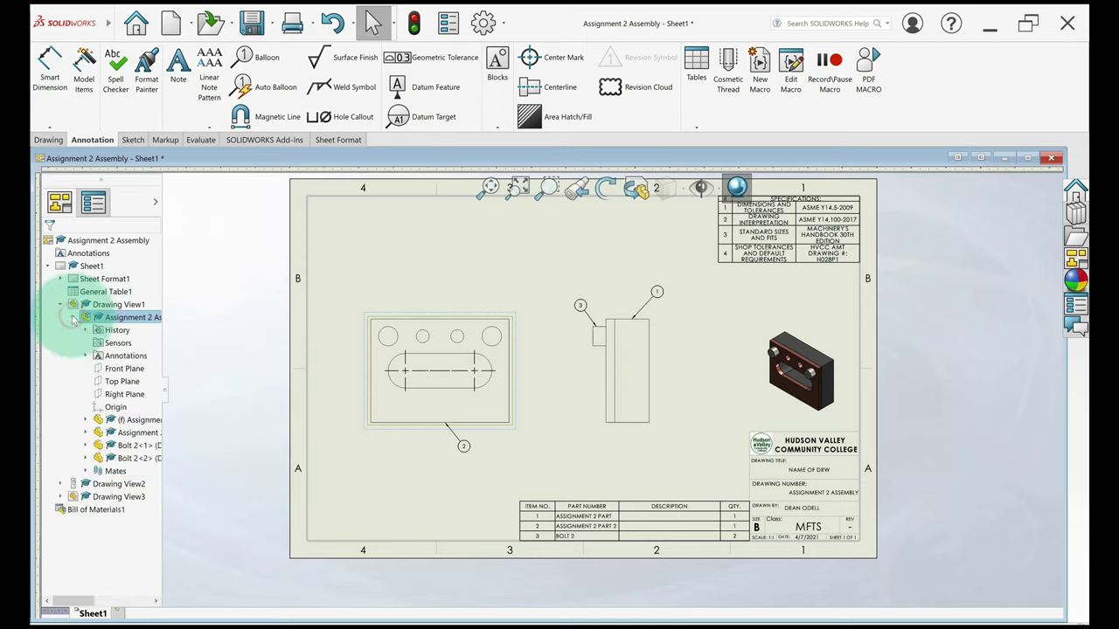
pyautogui.click(126, 421)
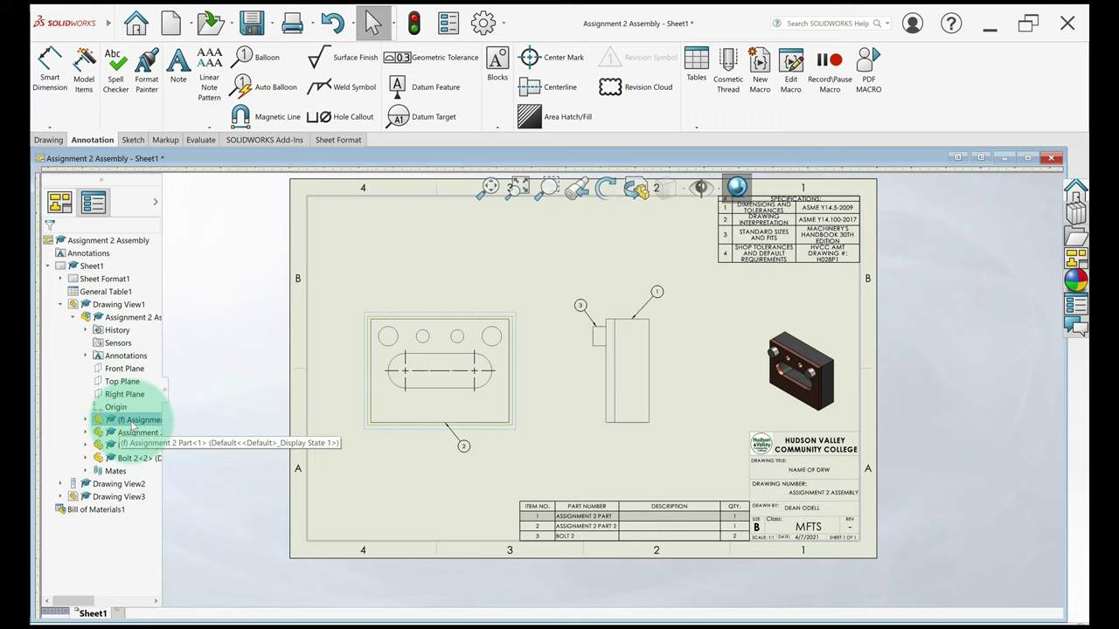
pyautogui.rightClick(131, 424)
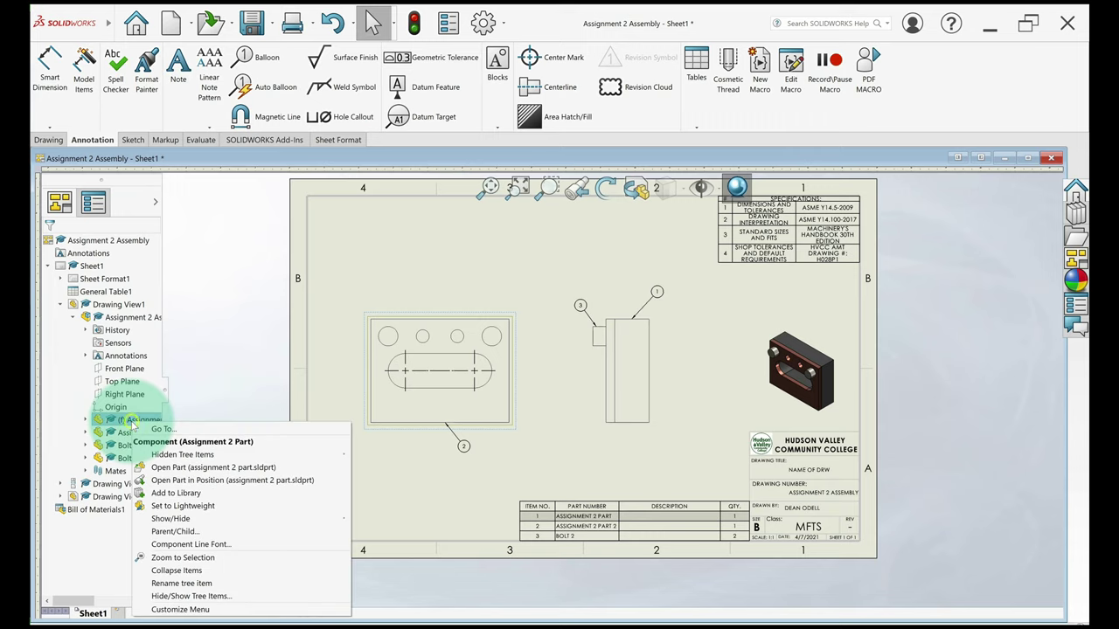
pyautogui.click(172, 469)
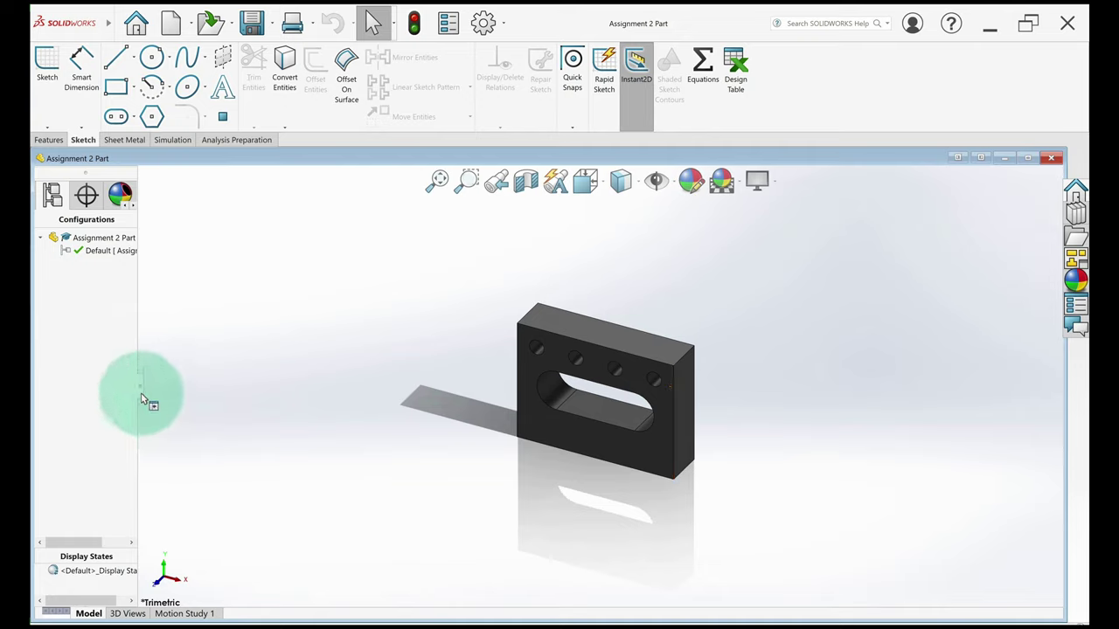
# Widen the side panel and check the part's material, Malleable Cast Iron, in the feature tree
pyautogui.moveTo(140, 391); pyautogui.dragTo(190, 387)
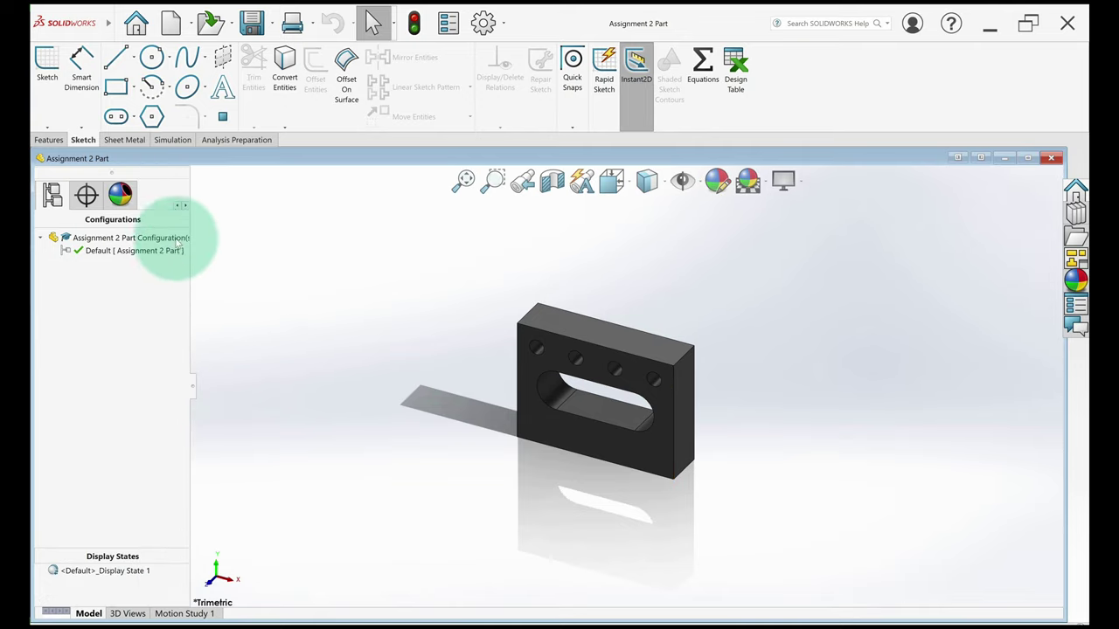
pyautogui.click(178, 204)
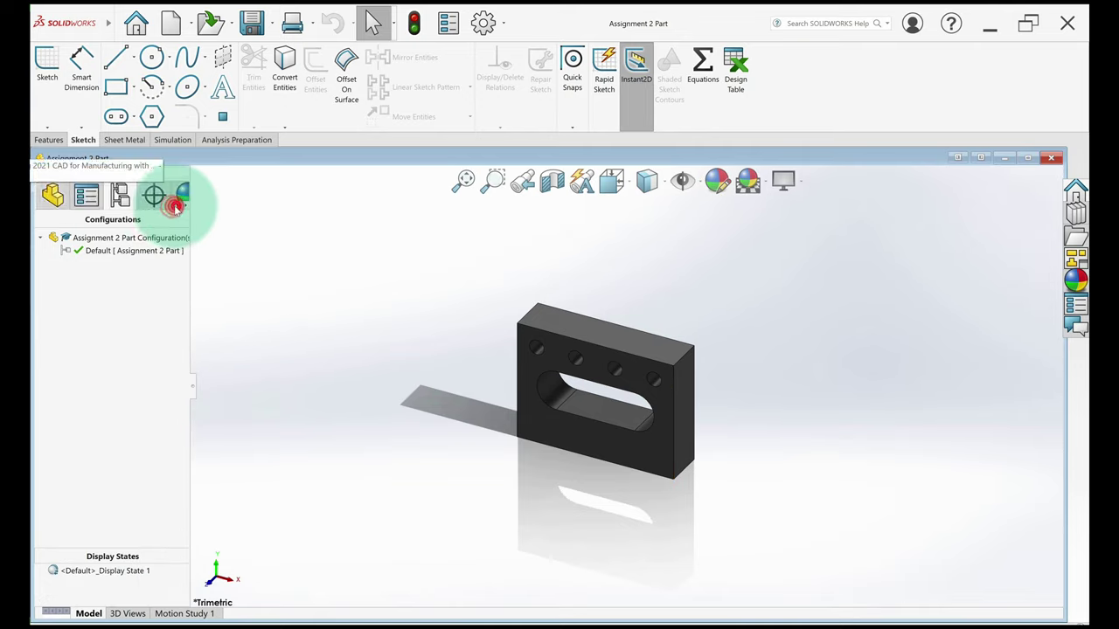
pyautogui.click(53, 194)
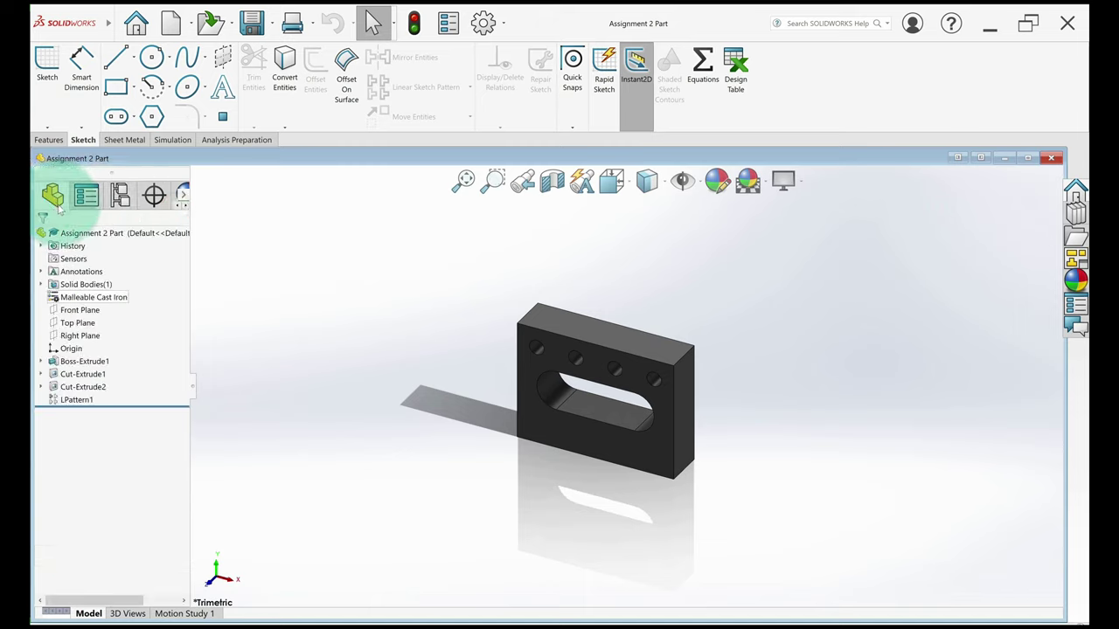
pyautogui.click(88, 298)
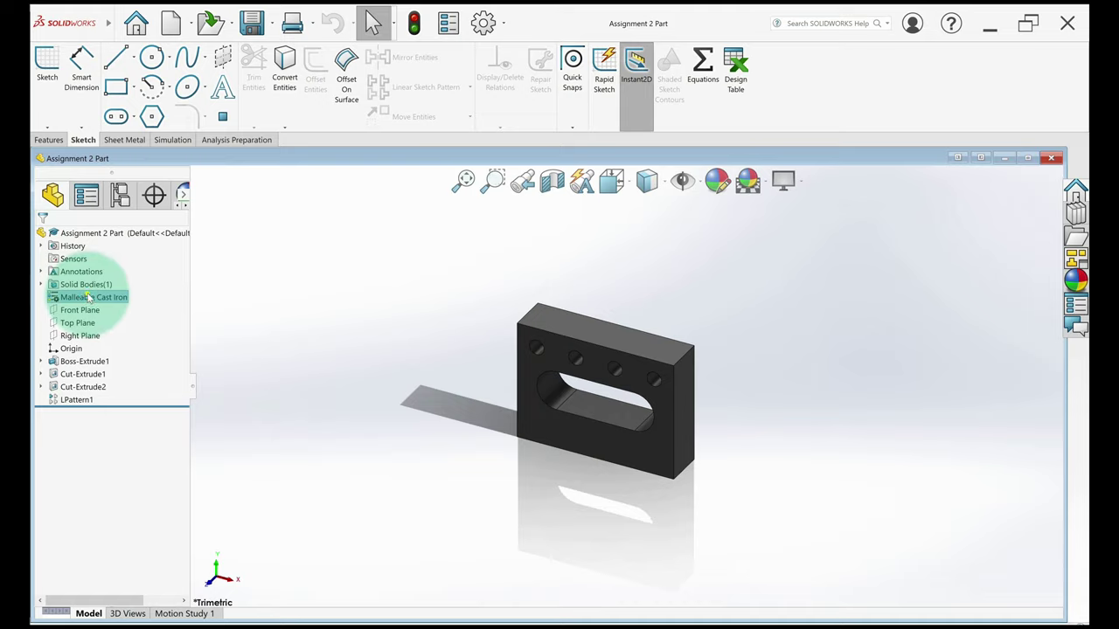
pyautogui.rightClick(88, 299)
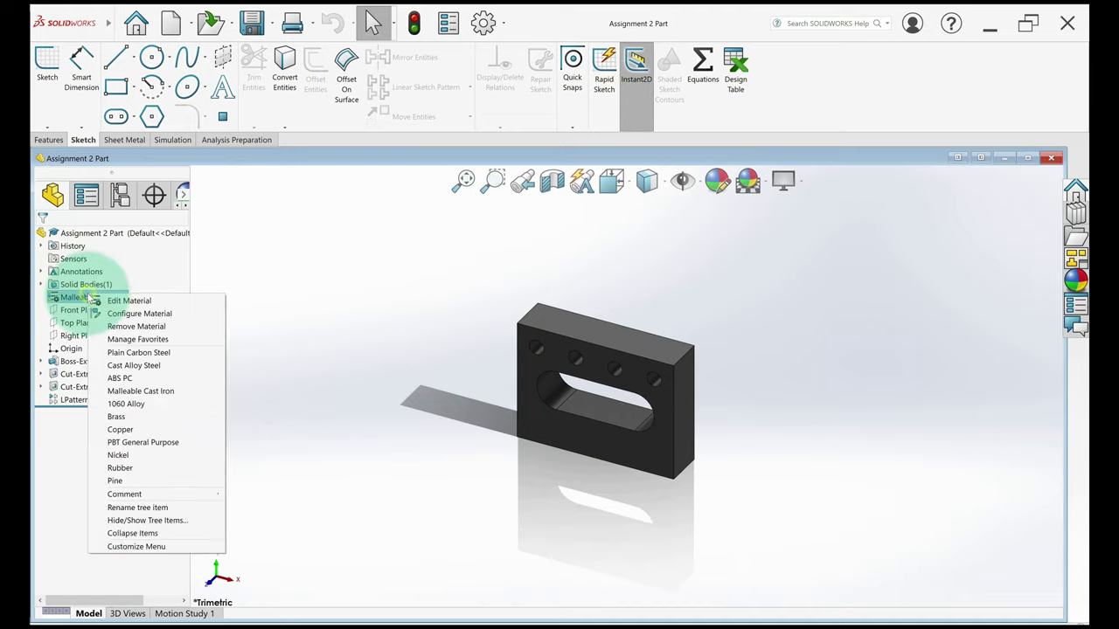
pyautogui.click(260, 233)
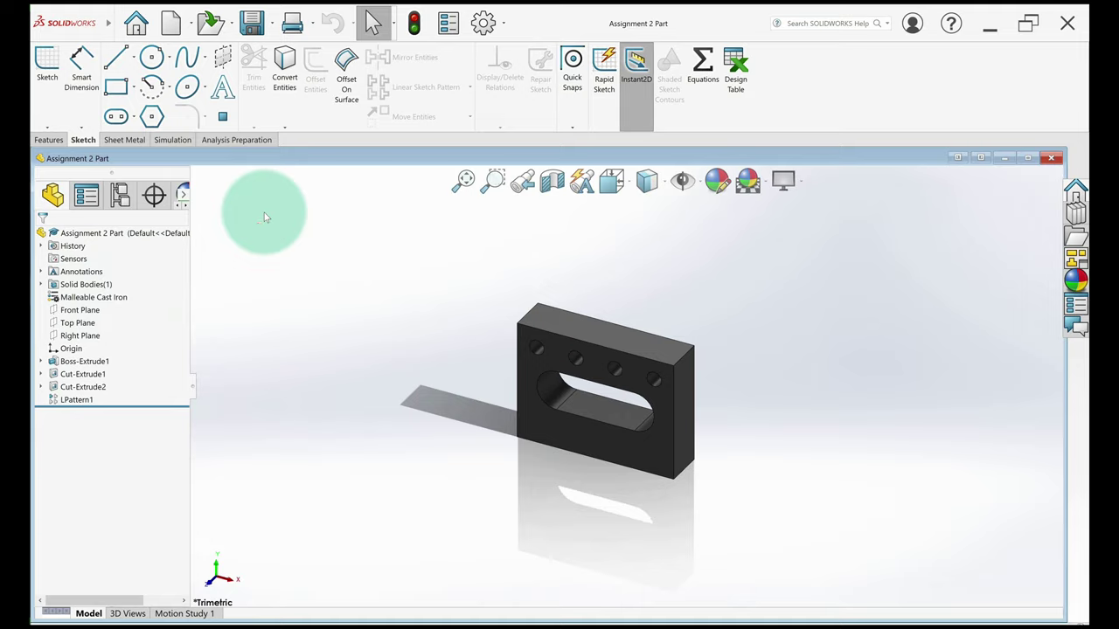
# Open the Properties of the part's Default configuration from the ConfigurationManager
pyautogui.click(128, 203)
pyautogui.click(114, 254)
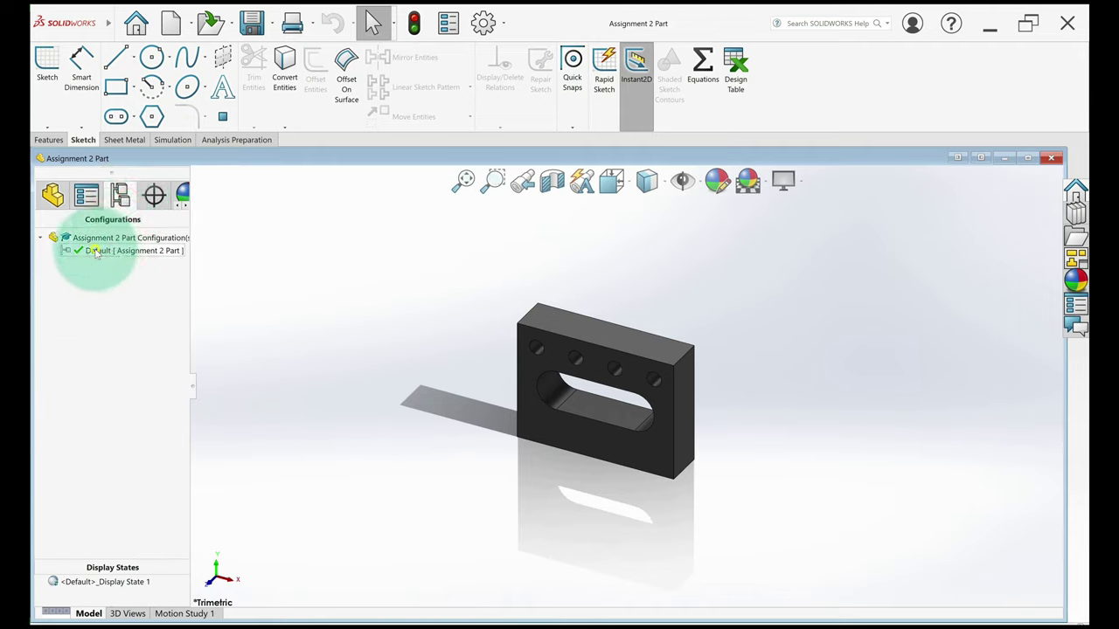
pyautogui.rightClick(97, 254)
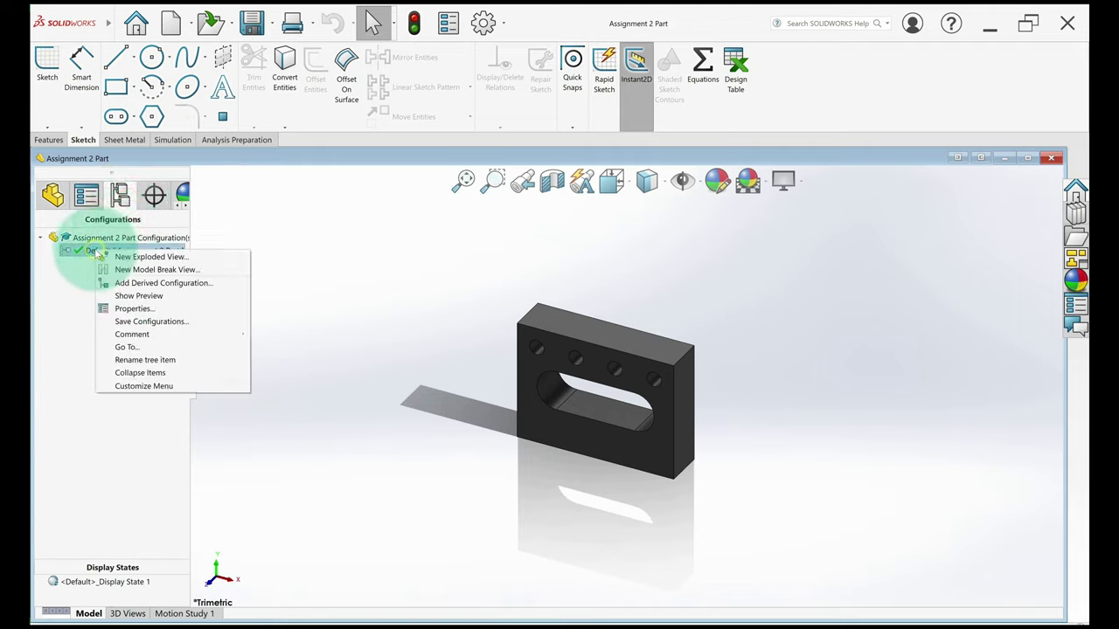
pyautogui.click(143, 309)
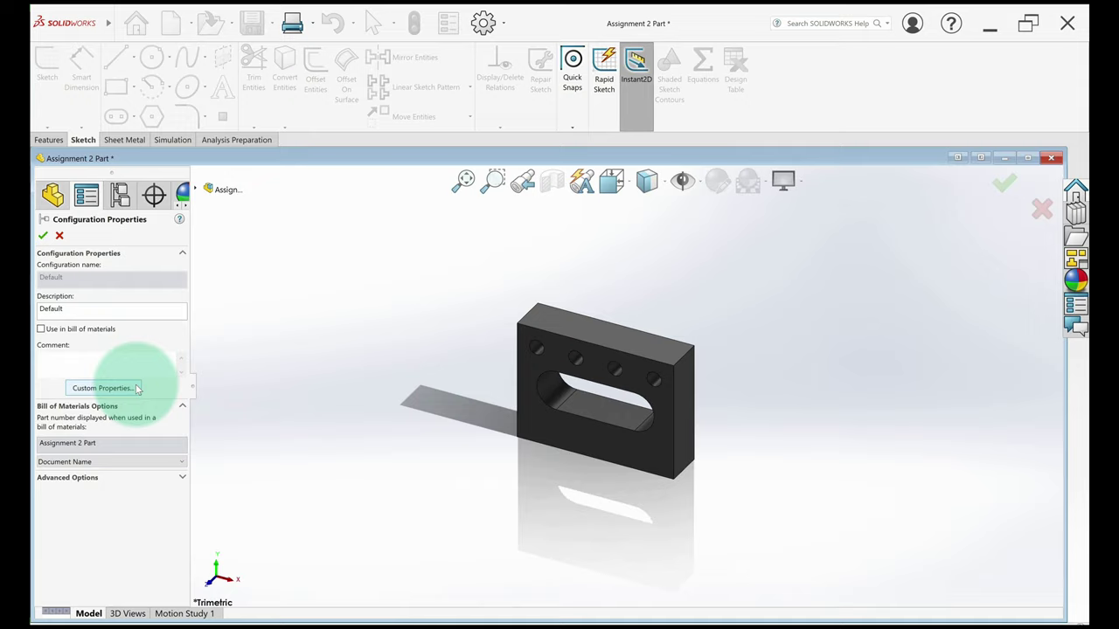
# Add a Text custom property MATERIAL to the Default configuration, linked to Material (Malleable Cast Iron)
pyautogui.click(137, 388)
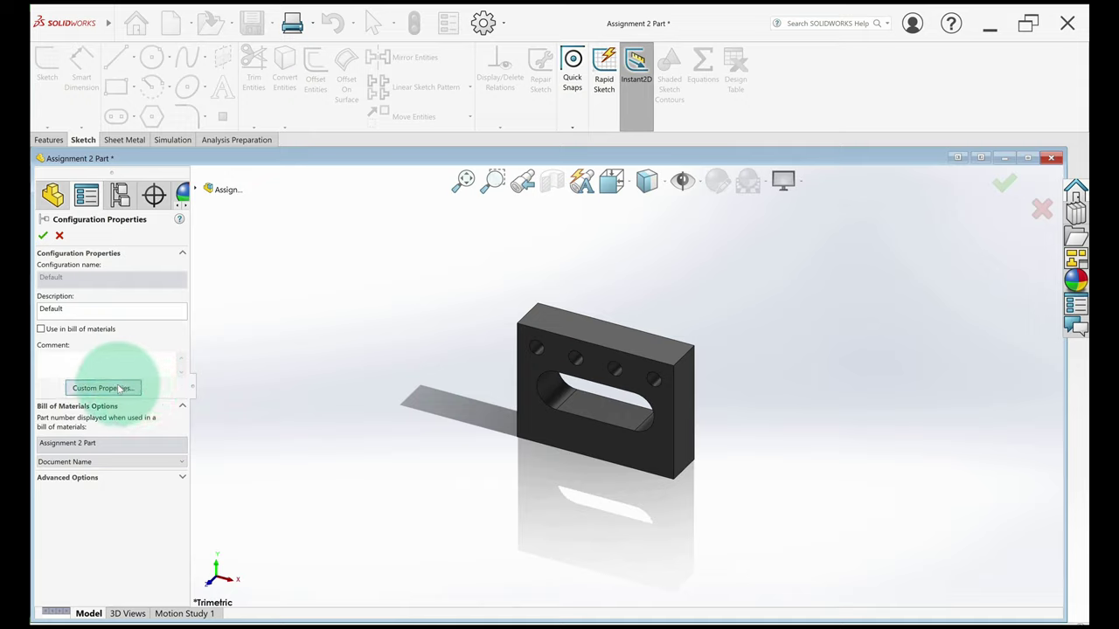
pyautogui.click(96, 390)
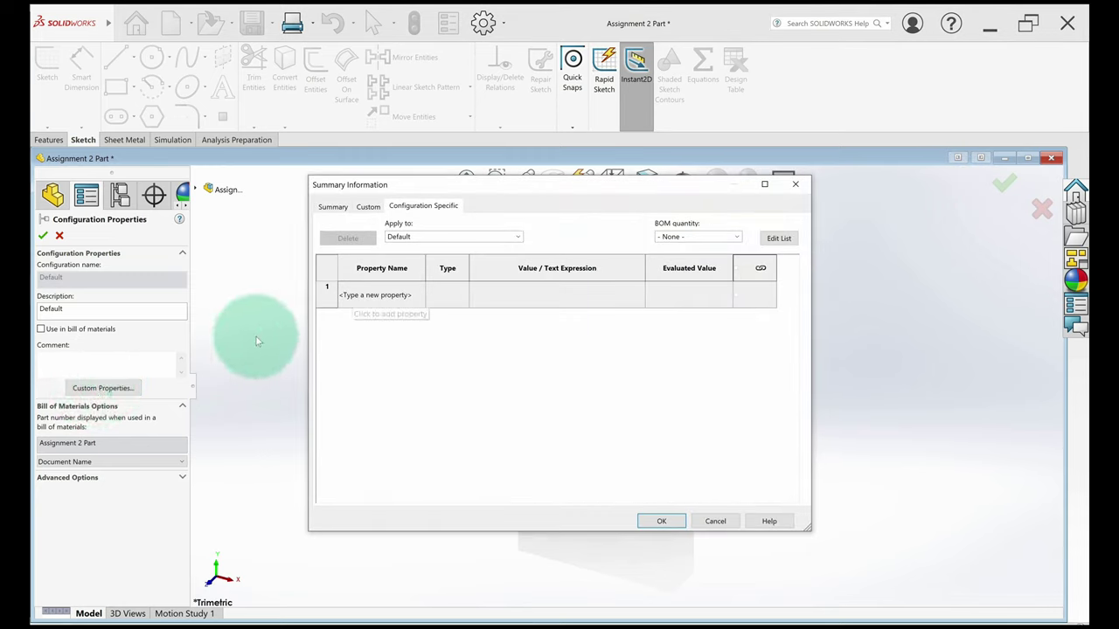
pyautogui.click(376, 295)
pyautogui.write('MATERIAL')
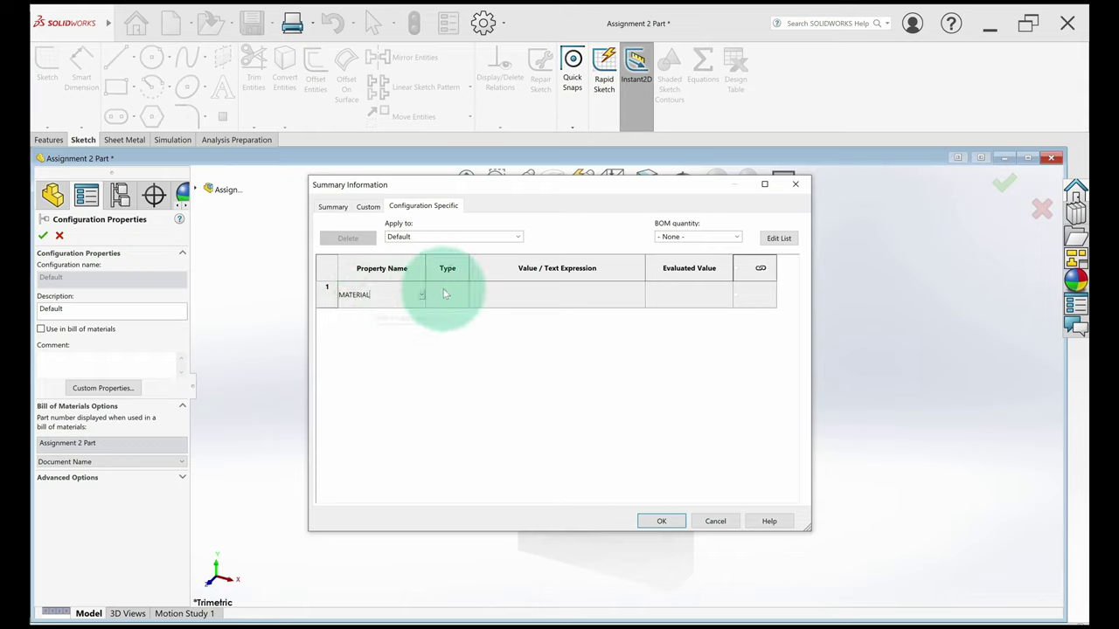
pyautogui.click(444, 294)
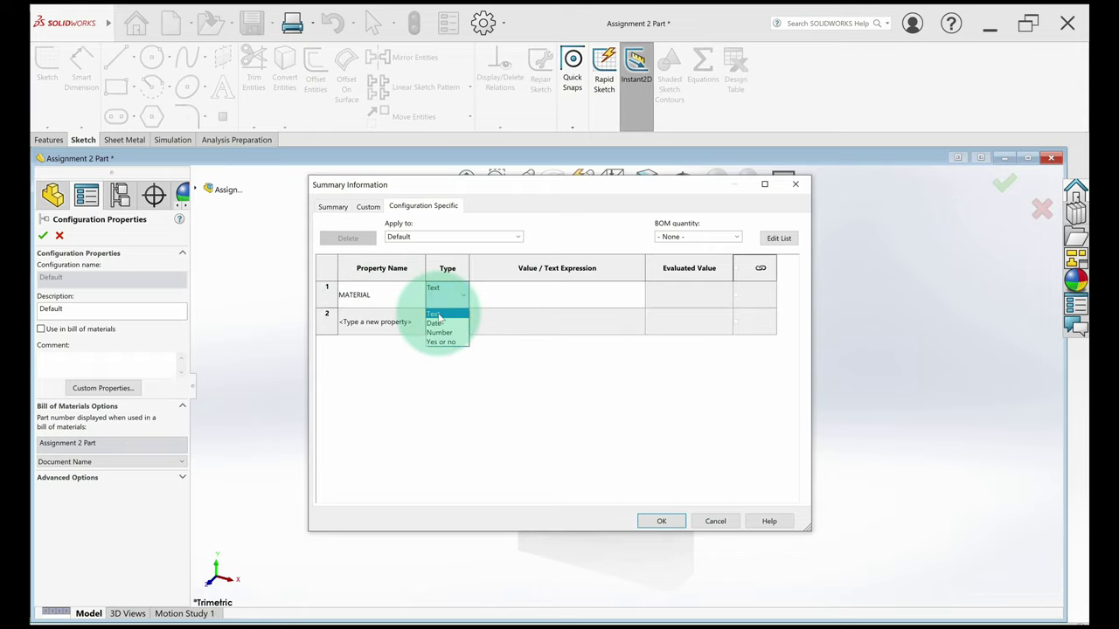
pyautogui.click(437, 315)
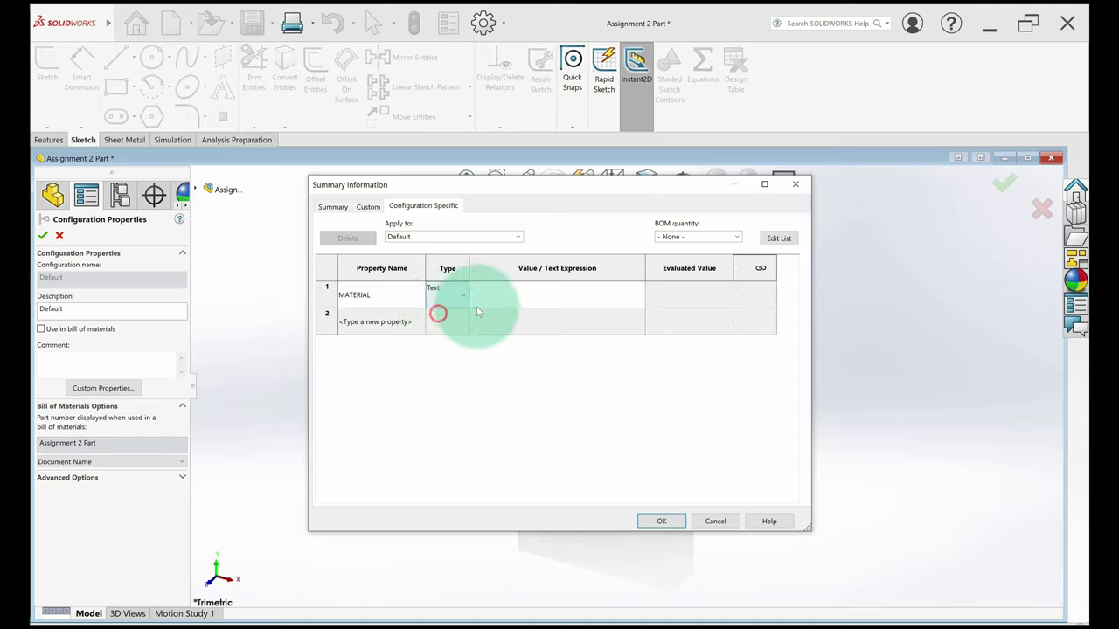
pyautogui.click(543, 293)
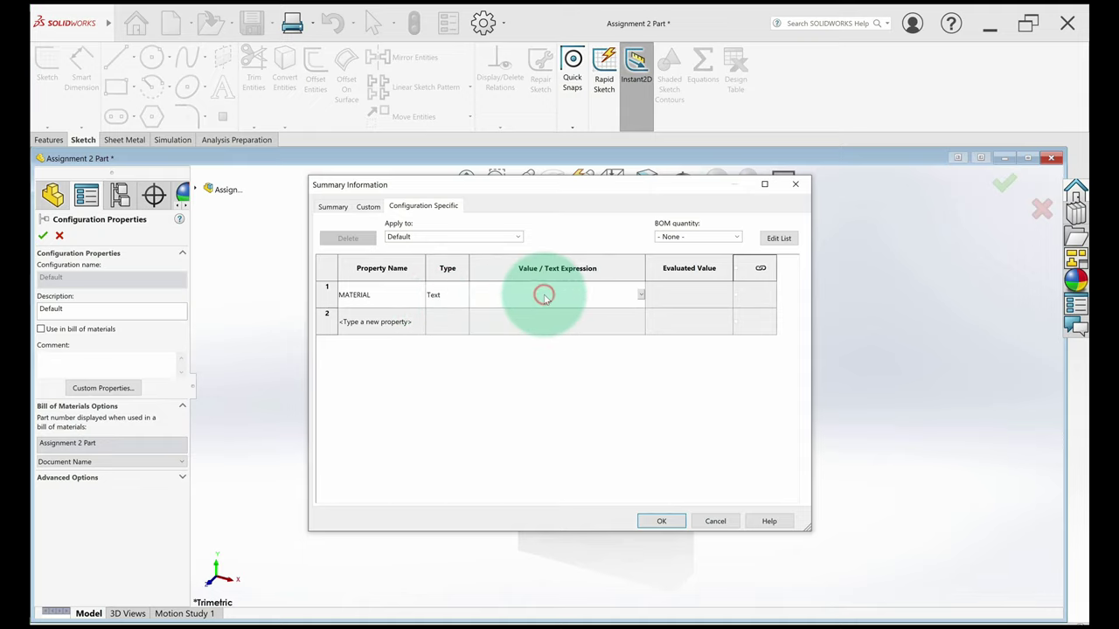
pyautogui.click(642, 297)
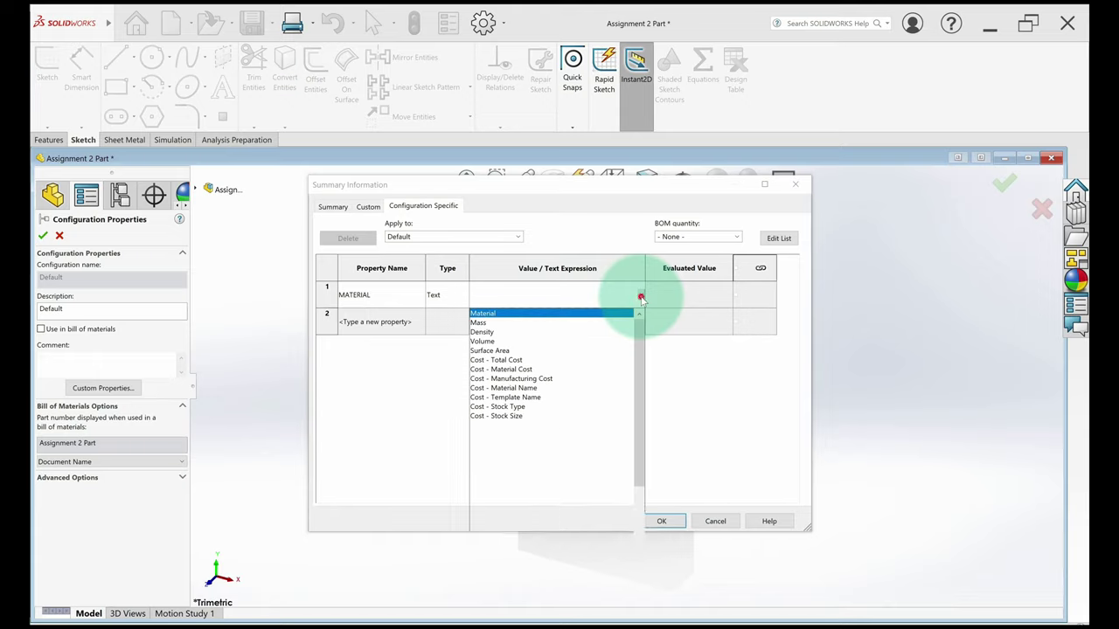
pyautogui.click(500, 316)
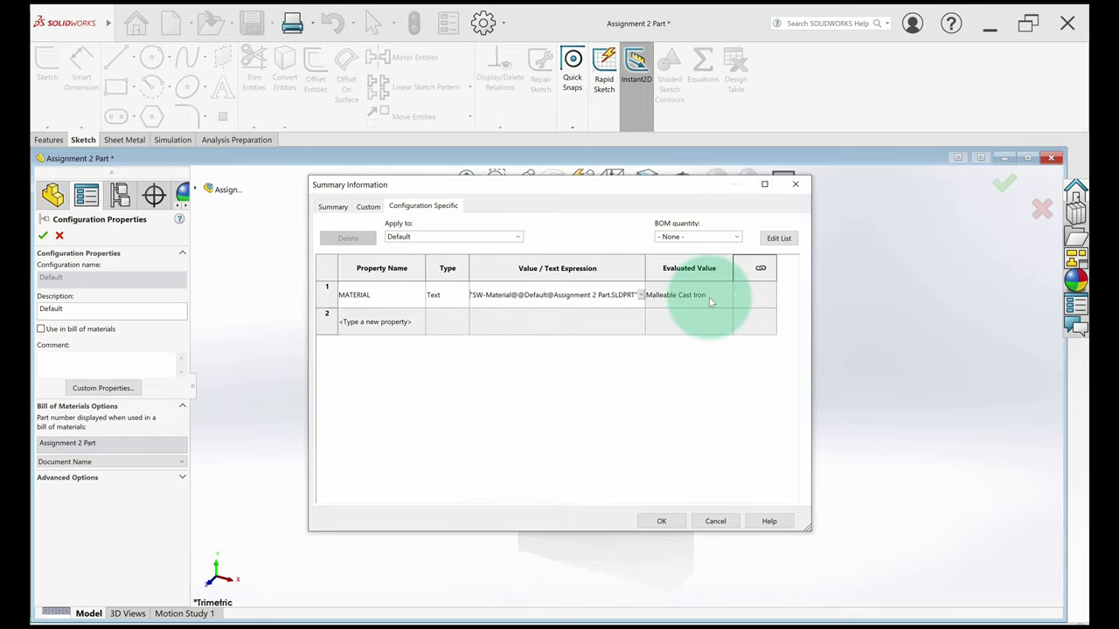
pyautogui.click(657, 522)
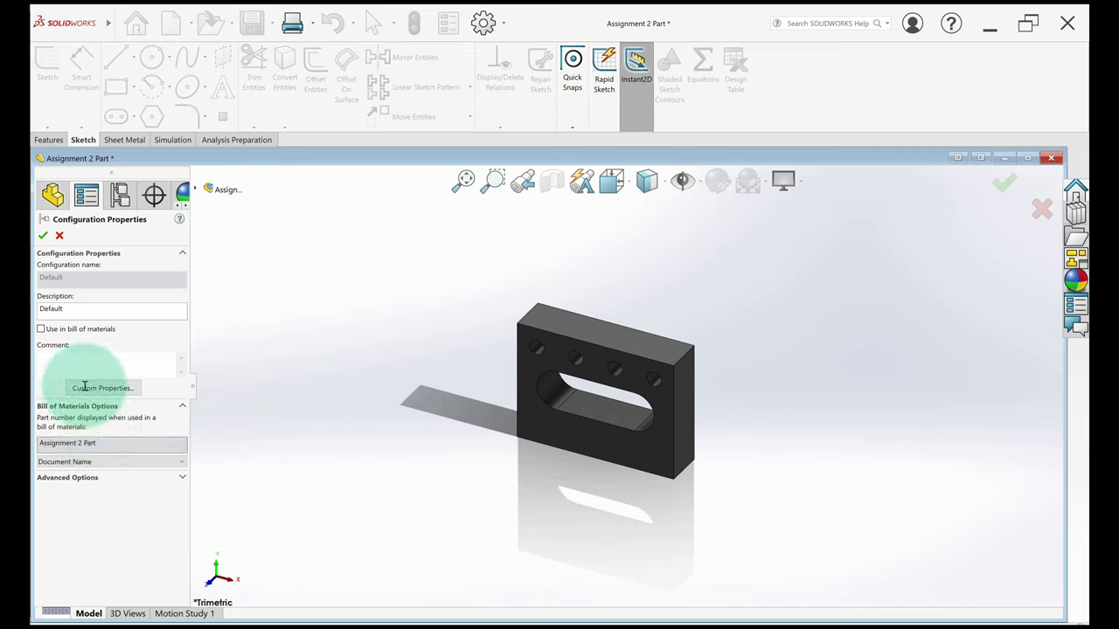
pyautogui.click(41, 236)
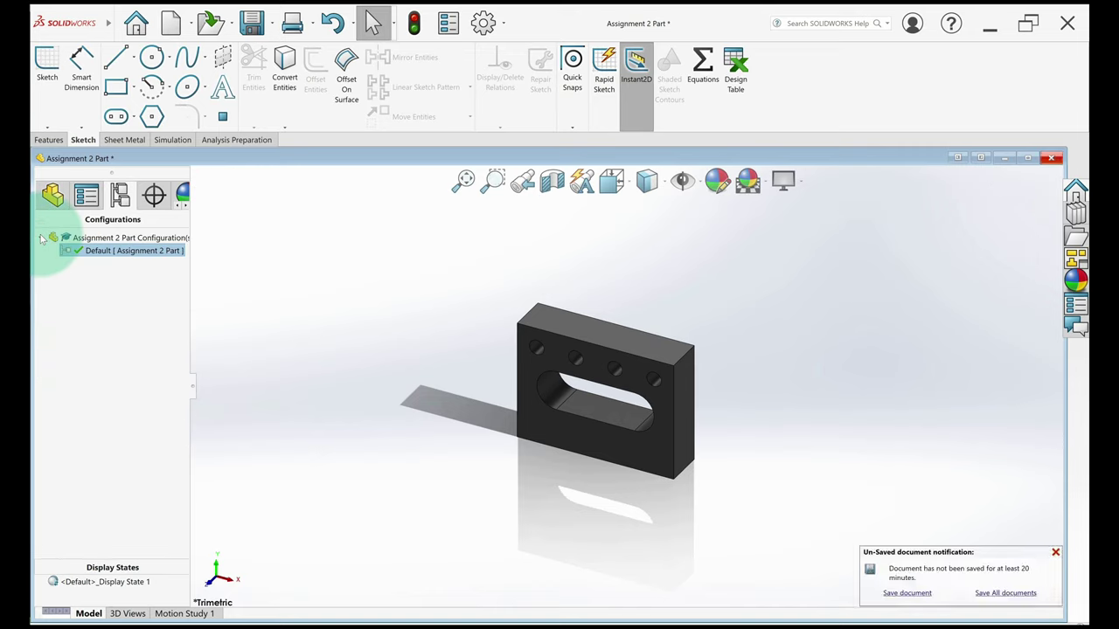
# Save and close the part, rebuild the Assignment 2 Assembly drawing, and select the BOM table
pyautogui.click(257, 24)
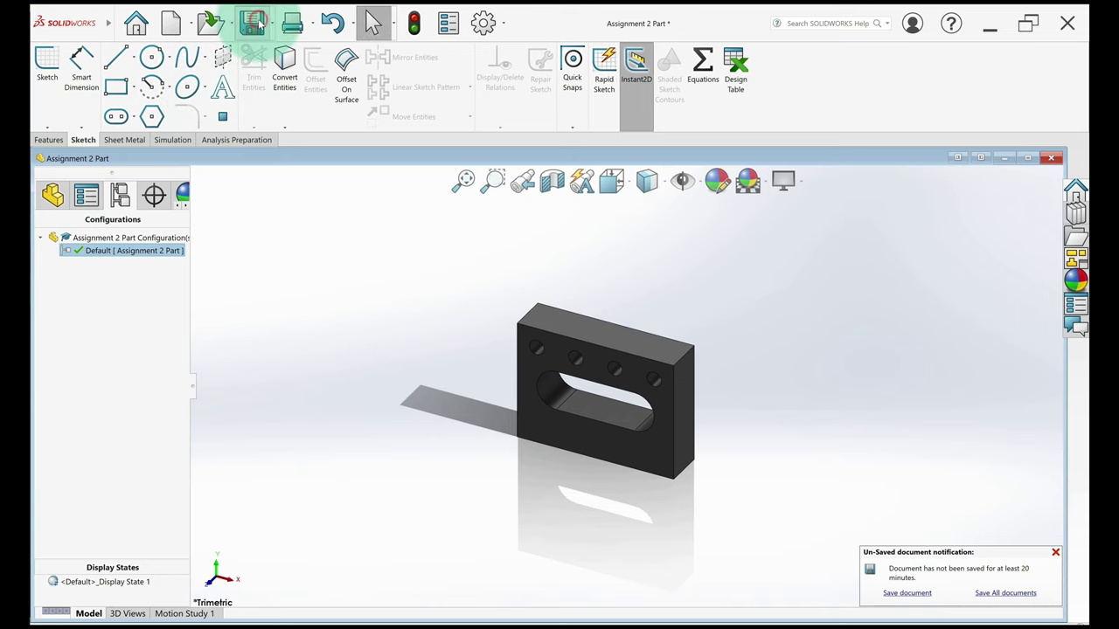
pyautogui.click(1052, 157)
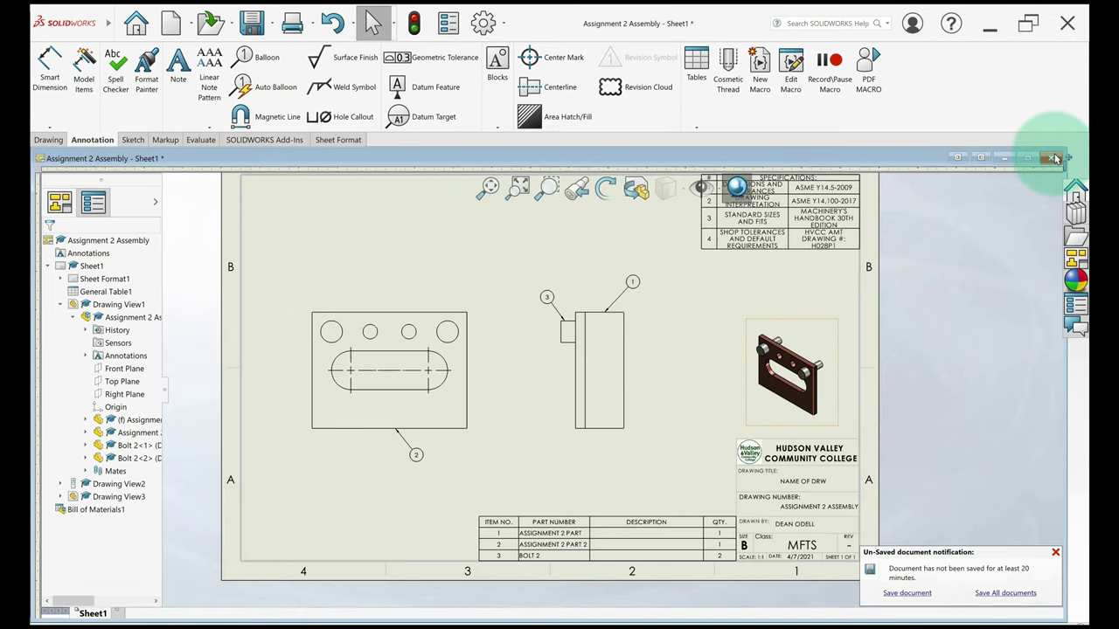
pyautogui.click(414, 25)
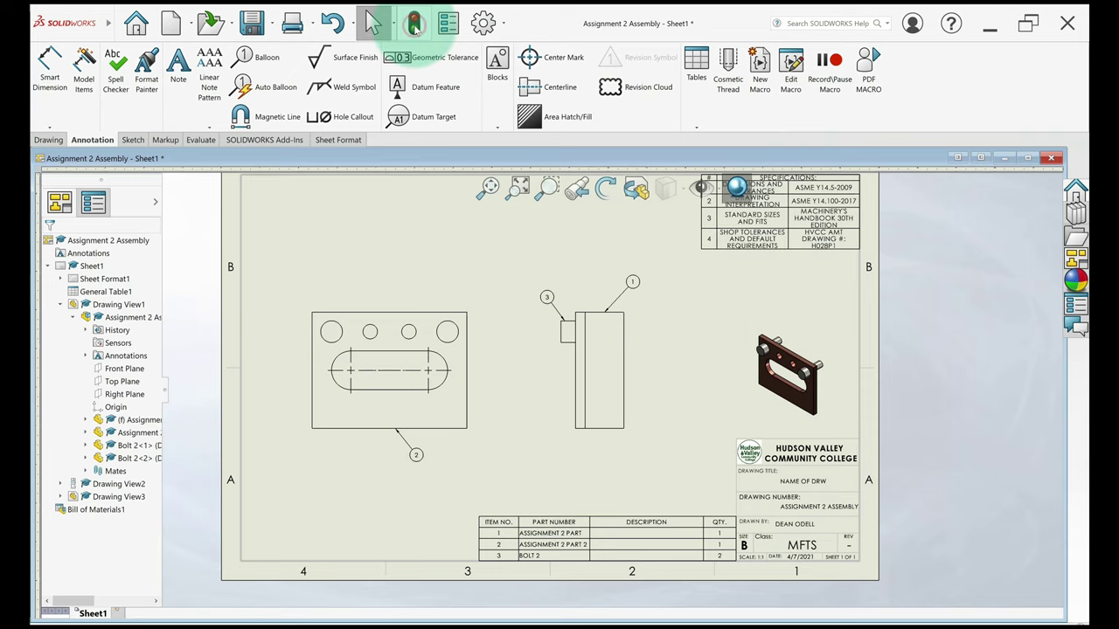
pyautogui.click(416, 27)
pyautogui.click(664, 443)
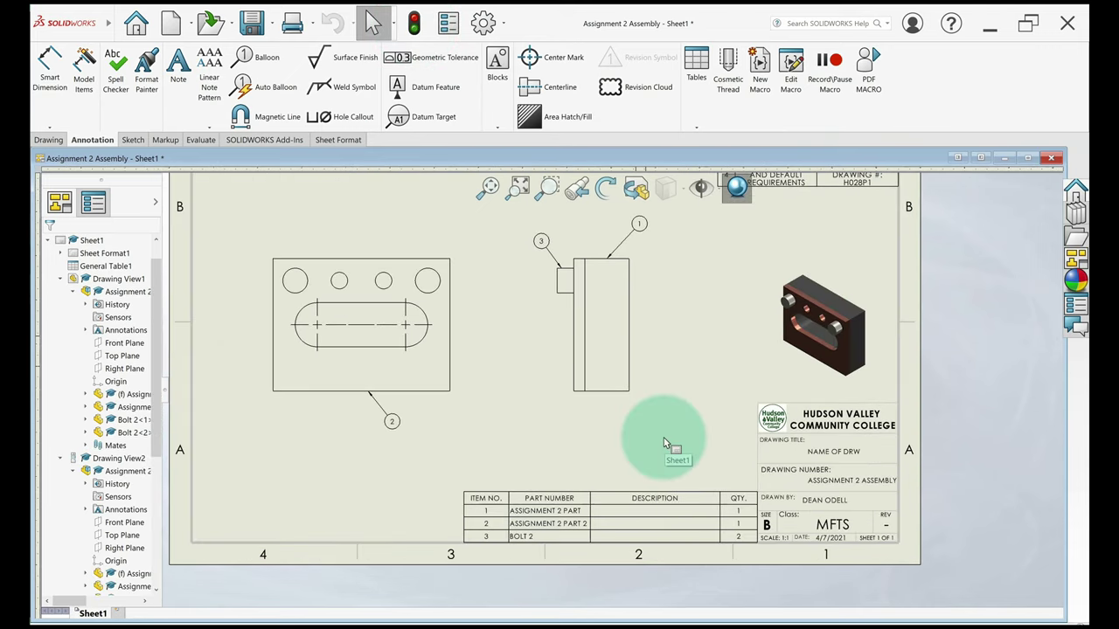
pyautogui.click(609, 500)
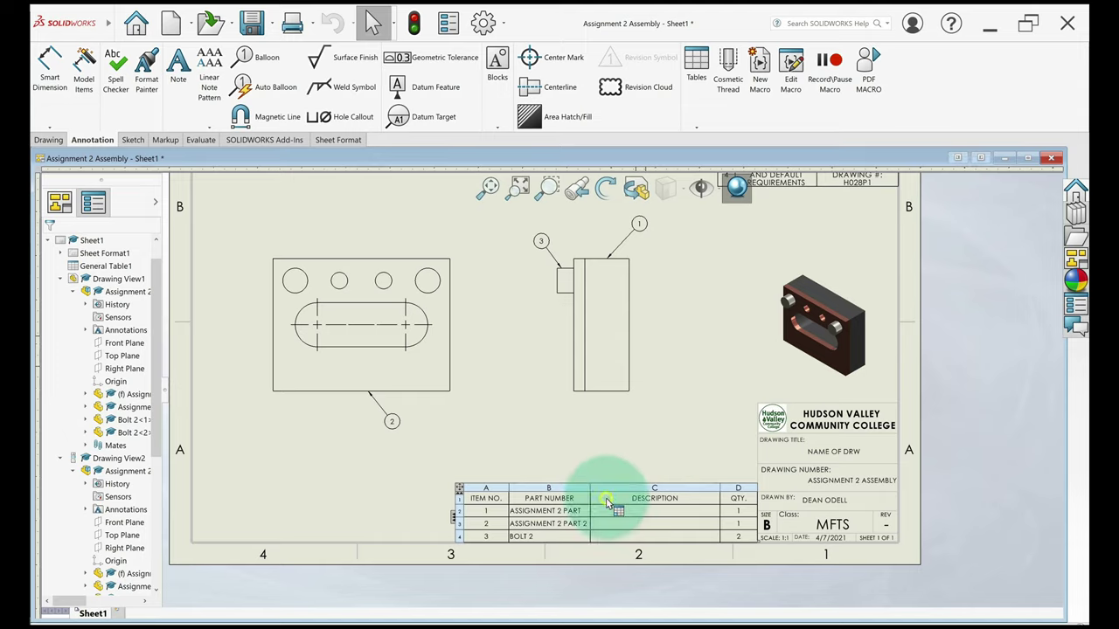
# Insert a BOM column left of DESCRIPTION showing the MATERIAL property, MALLEABLE CAST IRON
pyautogui.rightClick(610, 501)
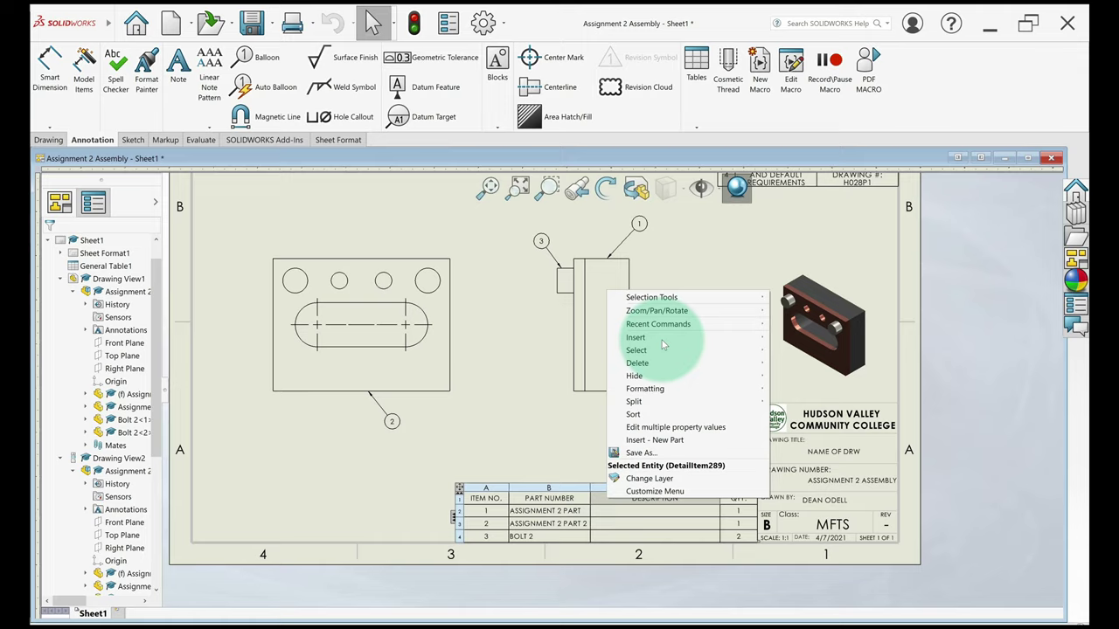
pyautogui.moveTo(661, 340)
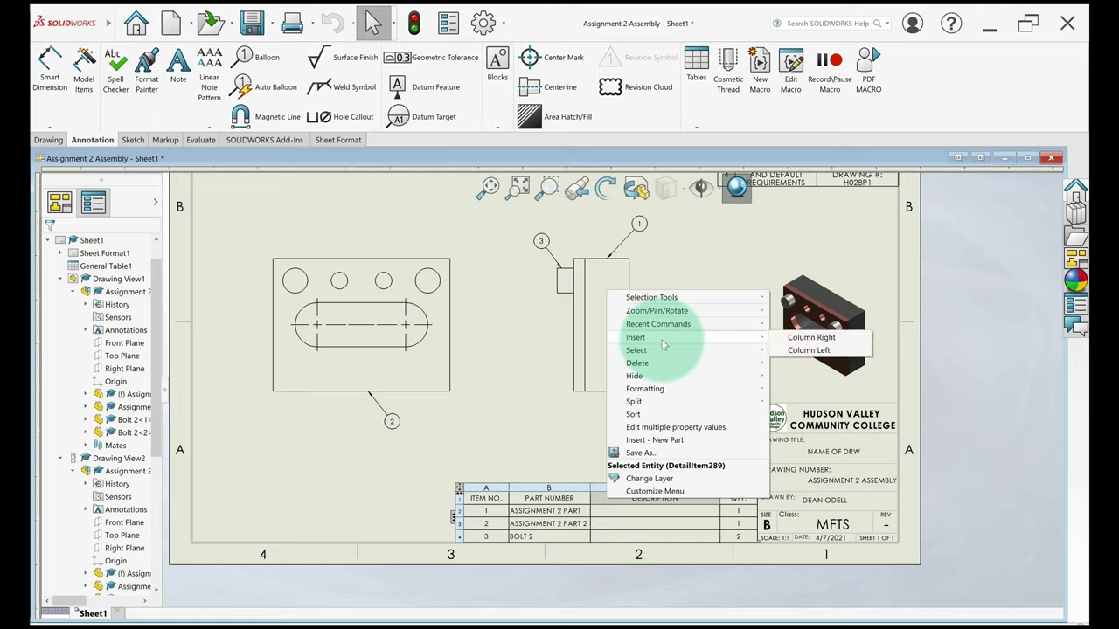
pyautogui.click(796, 351)
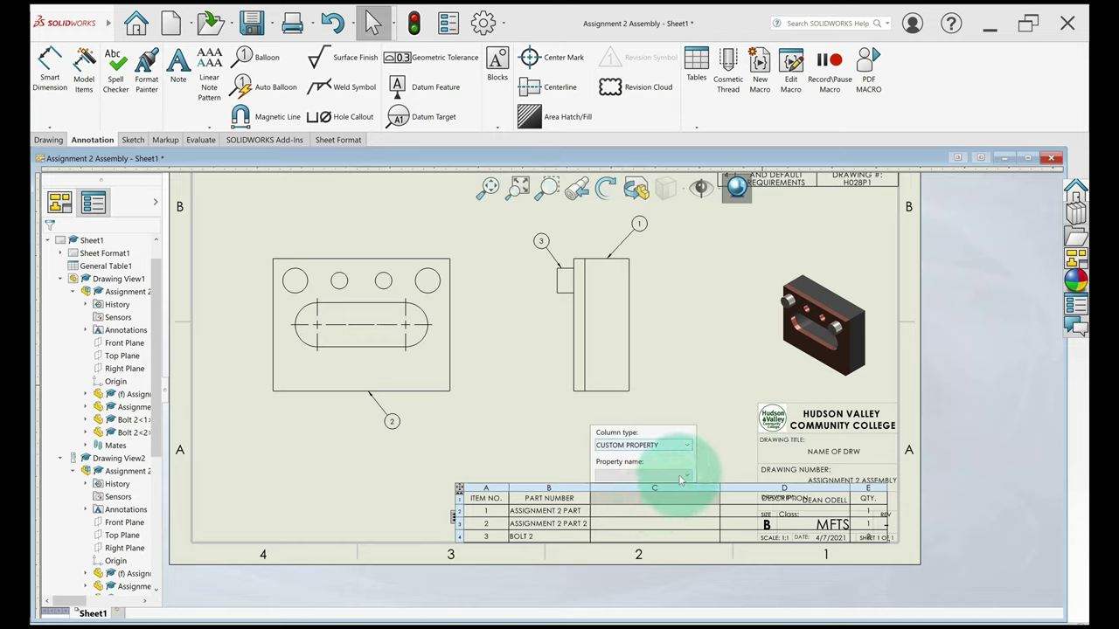
pyautogui.click(682, 474)
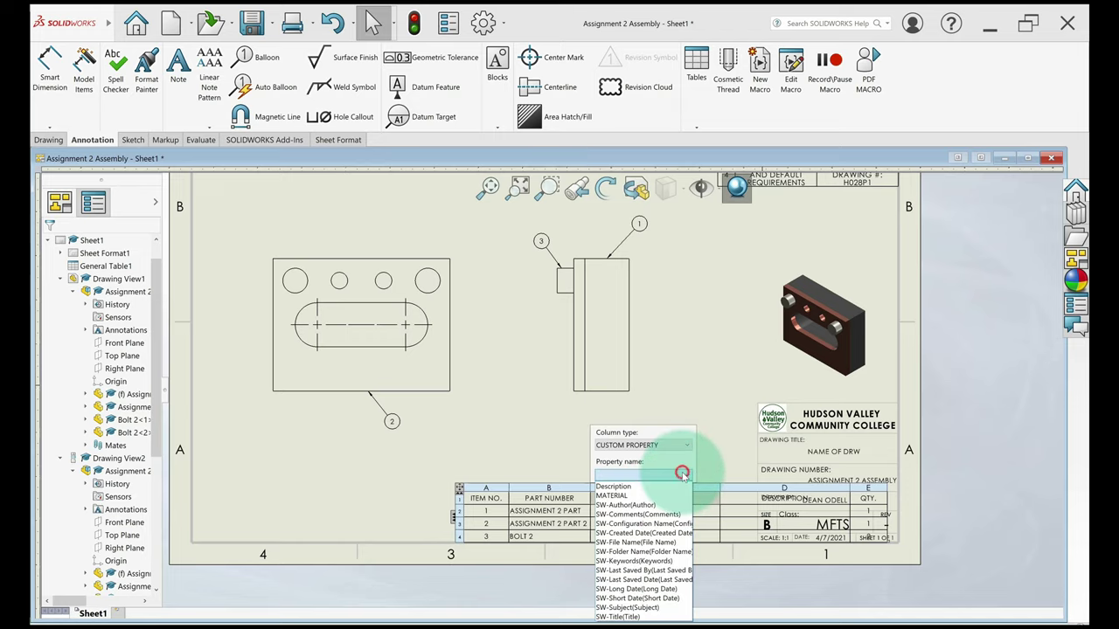
pyautogui.click(624, 496)
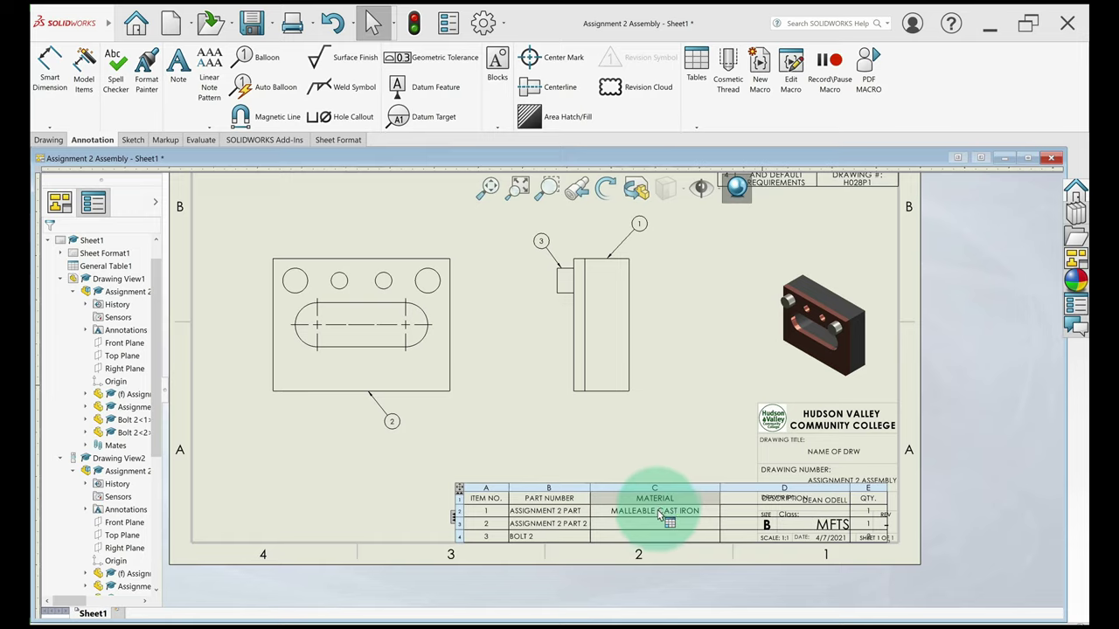
pyautogui.click(652, 522)
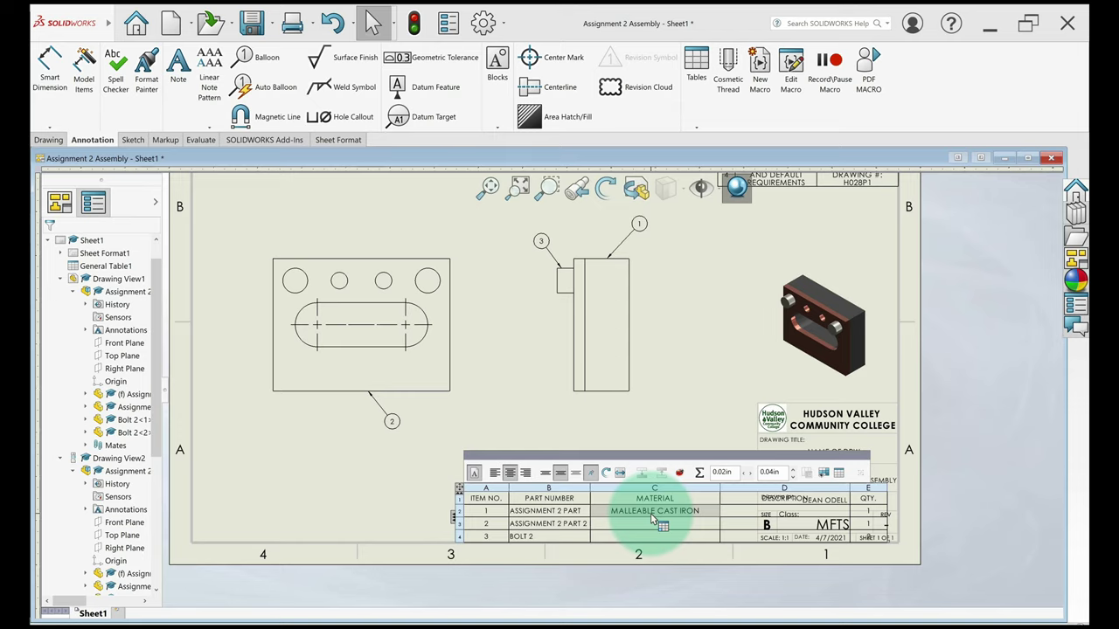
pyautogui.click(574, 525)
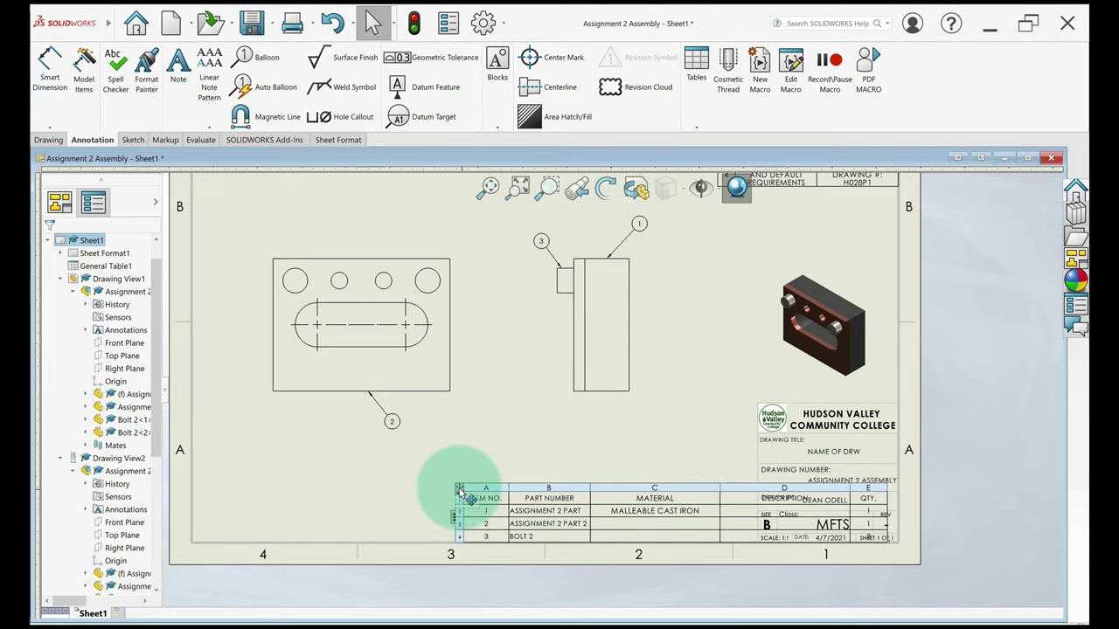
# Drag the BOM table left so it sits beside the title block
pyautogui.moveTo(458, 490); pyautogui.dragTo(325, 484)
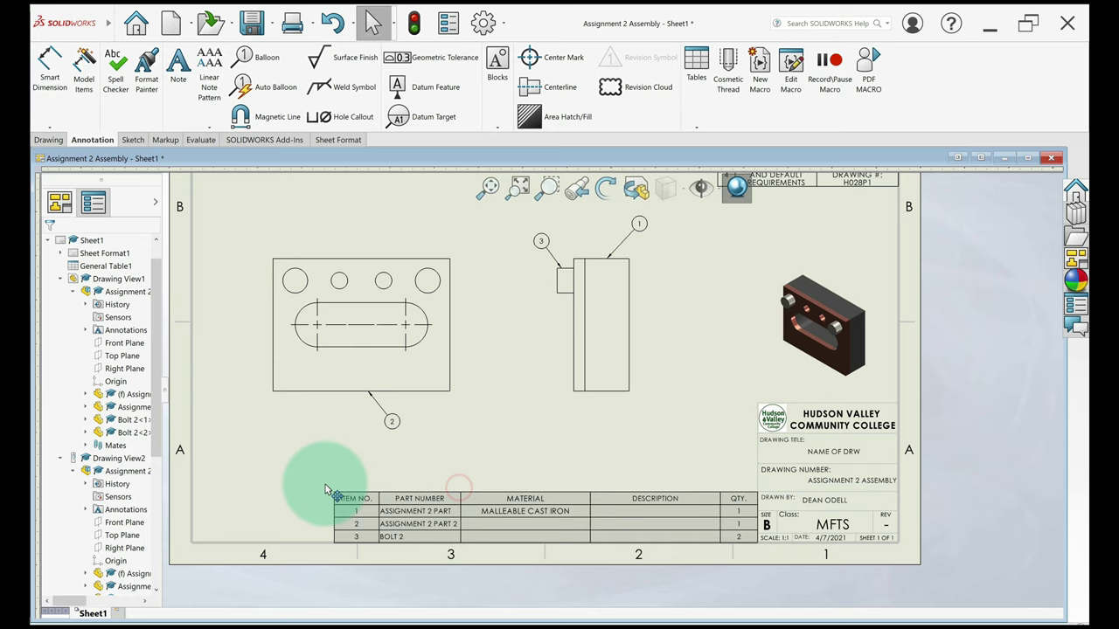
pyautogui.click(646, 452)
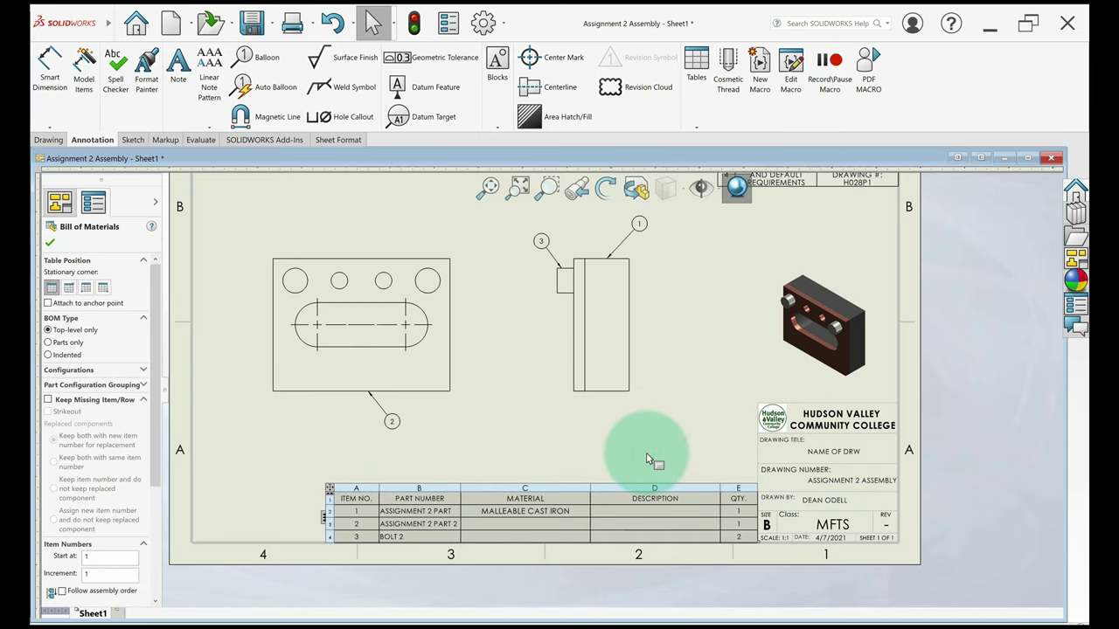
pyautogui.scroll(1, 644, 450)
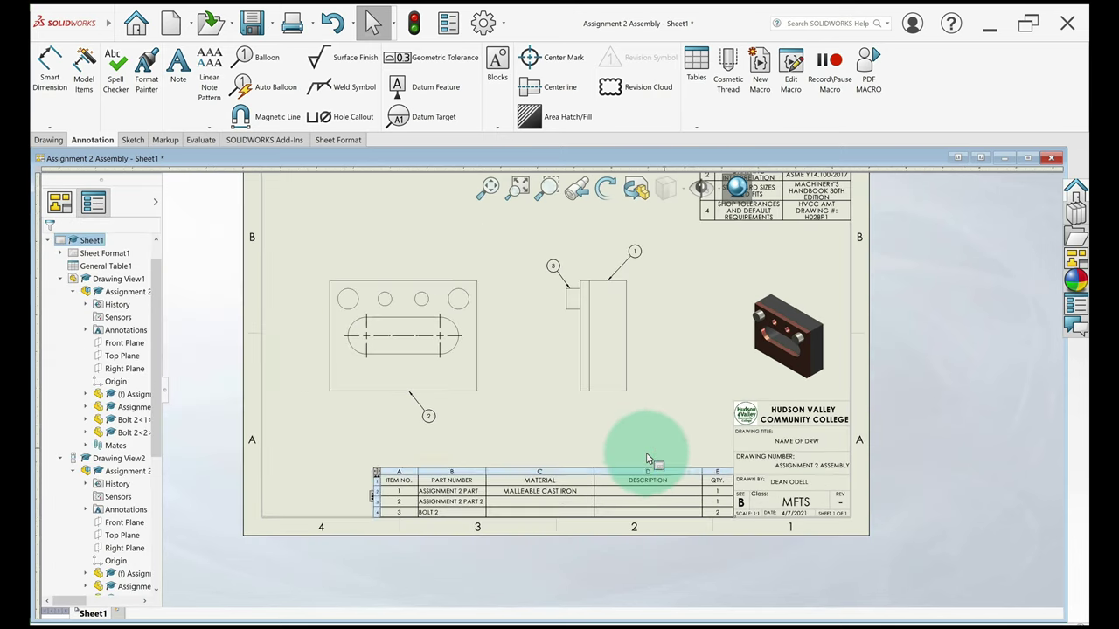
pyautogui.scroll(1, 629, 507)
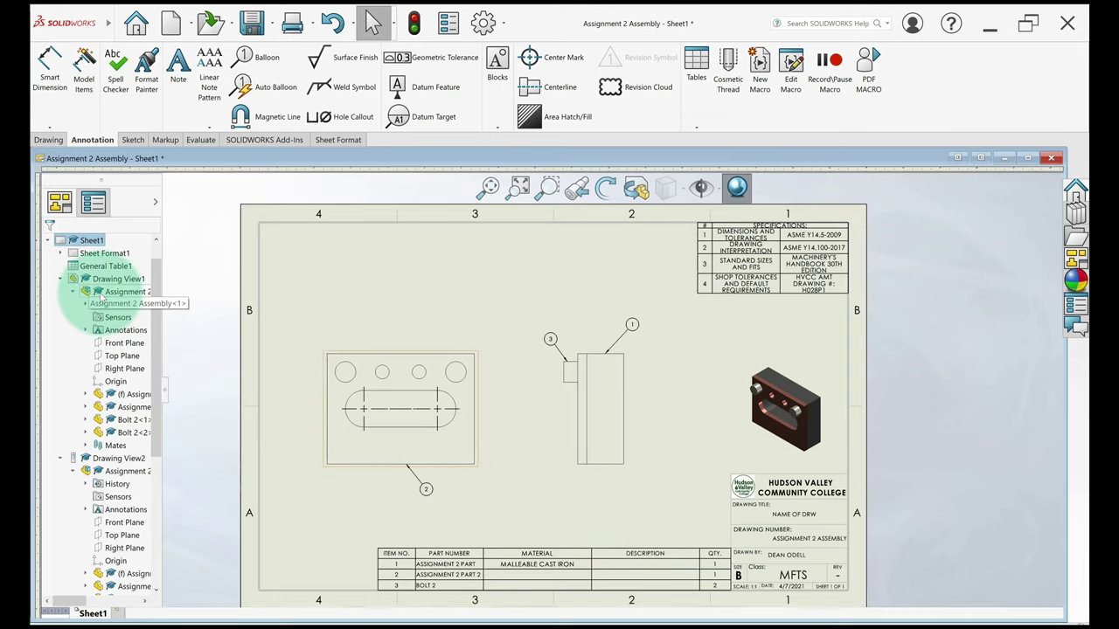
# Open the assembly referenced by Drawing View1 in its own window
pyautogui.click(98, 293)
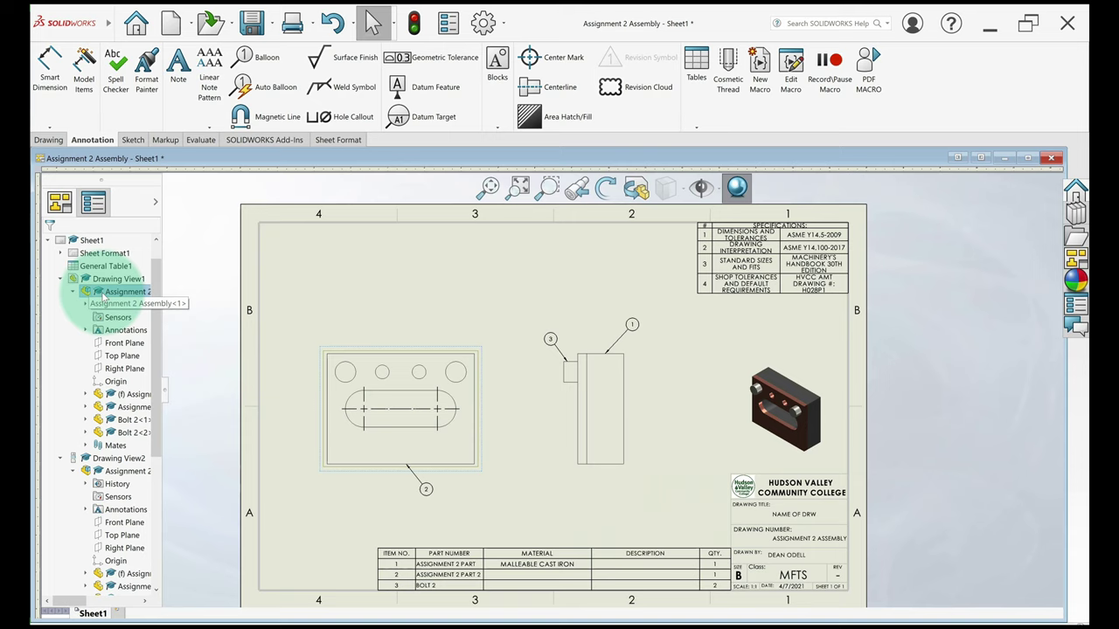
pyautogui.moveTo(163, 300); pyautogui.dragTo(236, 300)
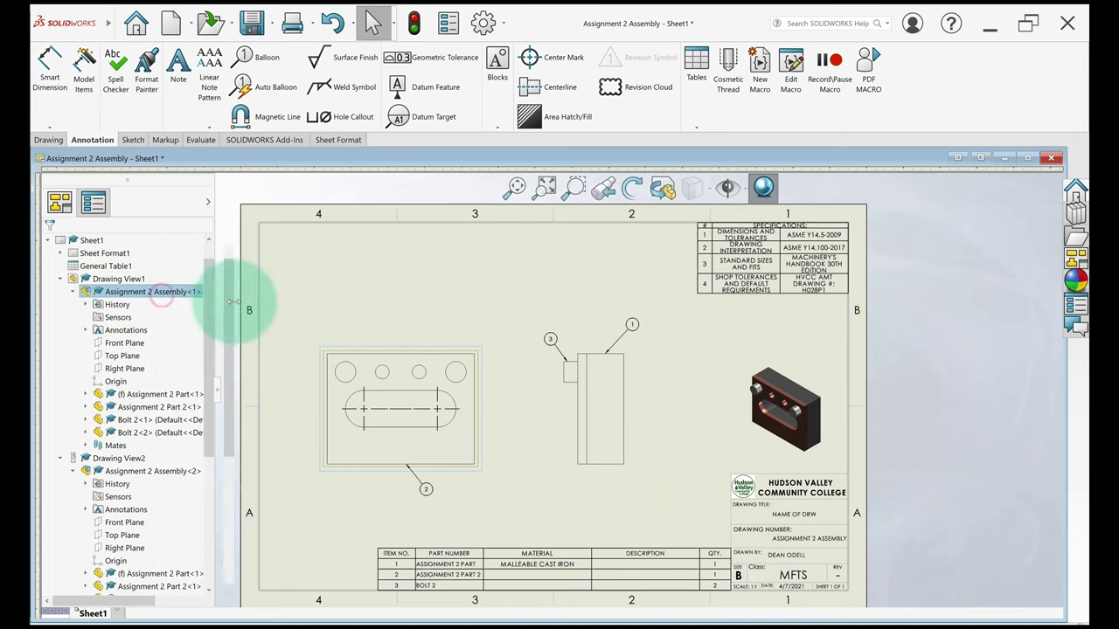
pyautogui.rightClick(131, 297)
pyautogui.click(166, 338)
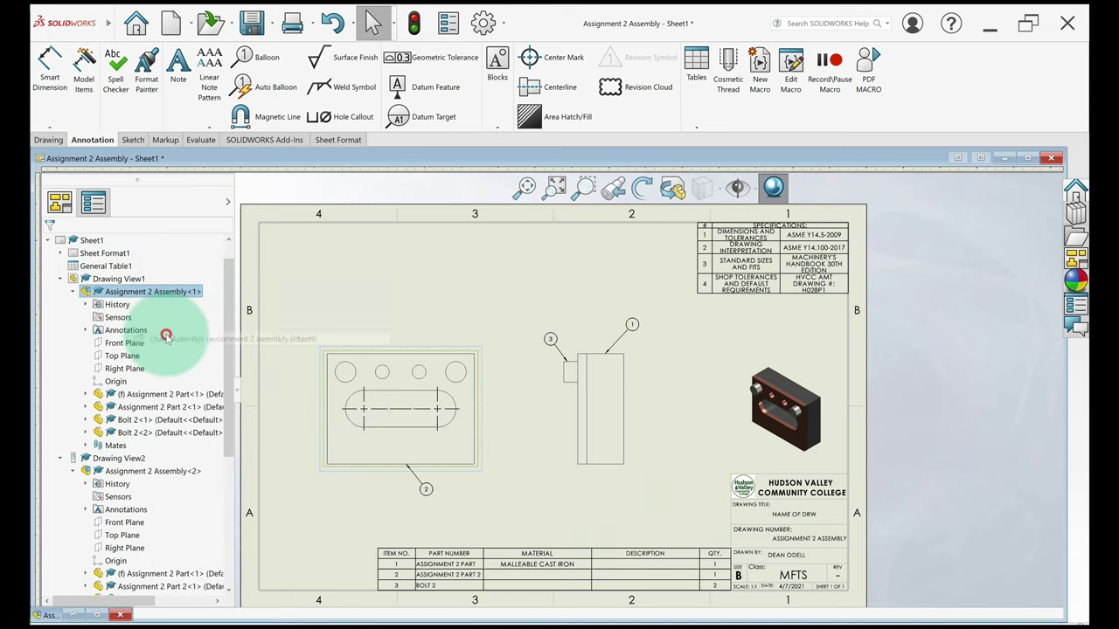
pyautogui.click(547, 378)
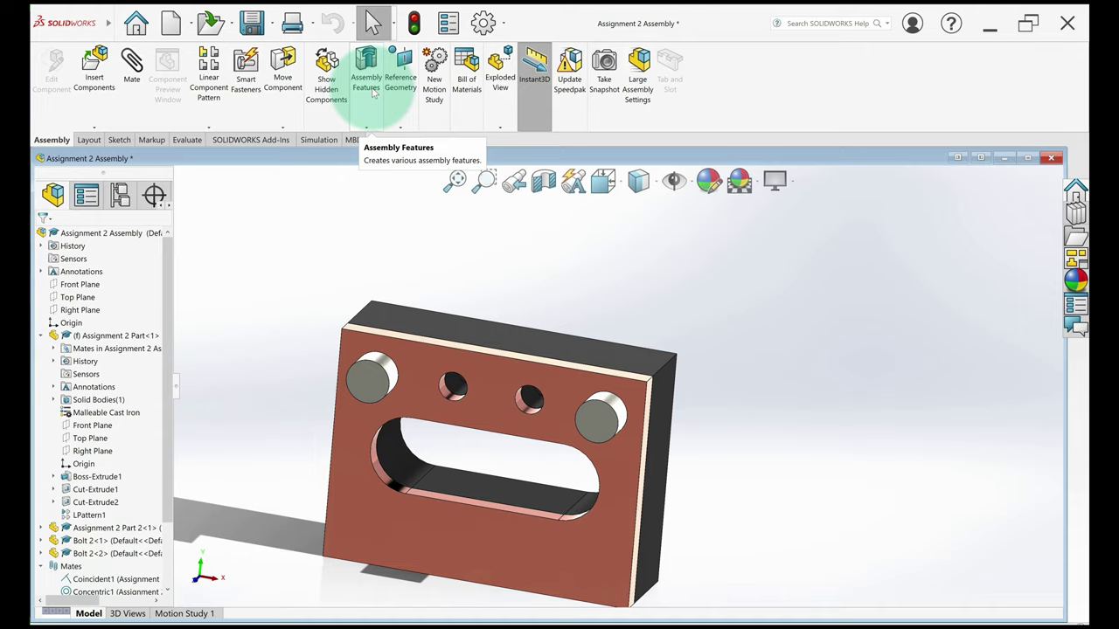
# Start an assembly chamfer and select the top corner edges of both plates
pyautogui.click(363, 121)
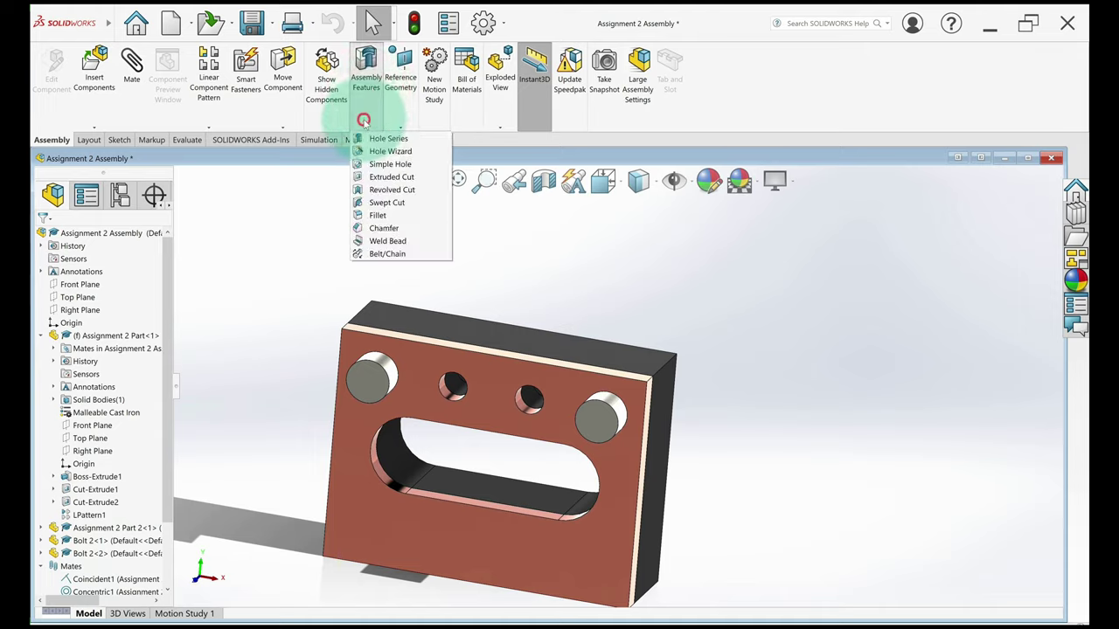
pyautogui.click(387, 228)
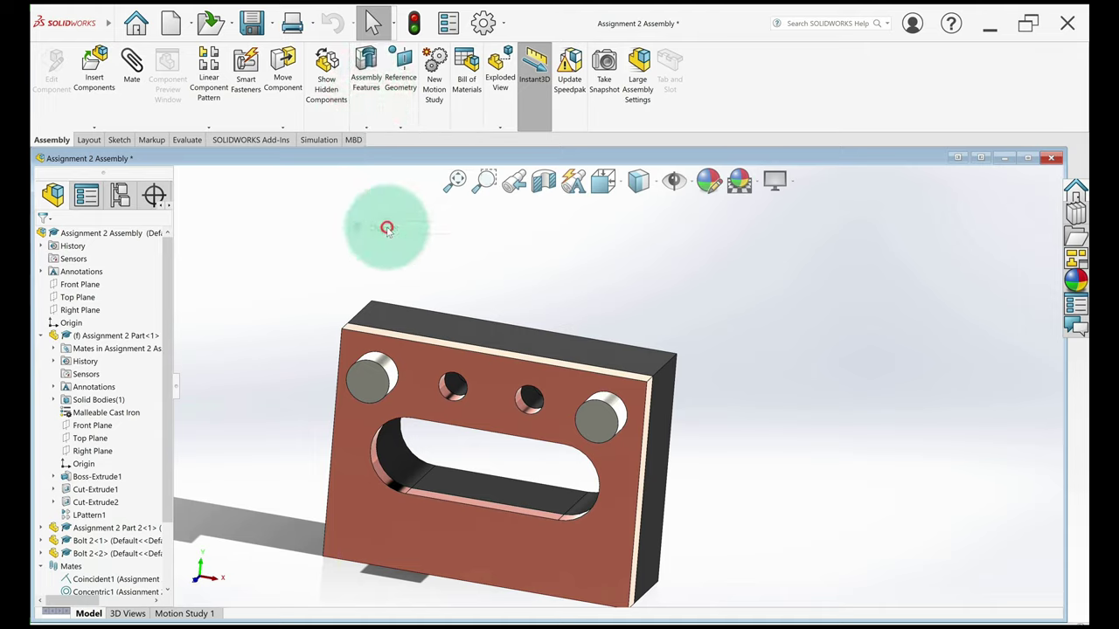
pyautogui.click(662, 374)
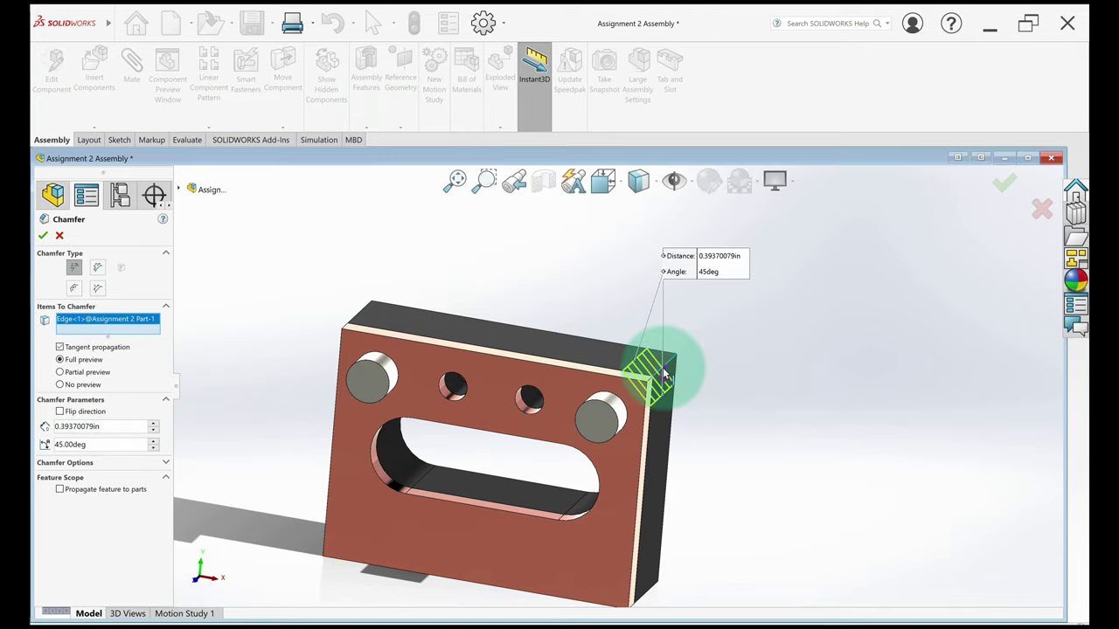
pyautogui.scroll(-5, 662, 372)
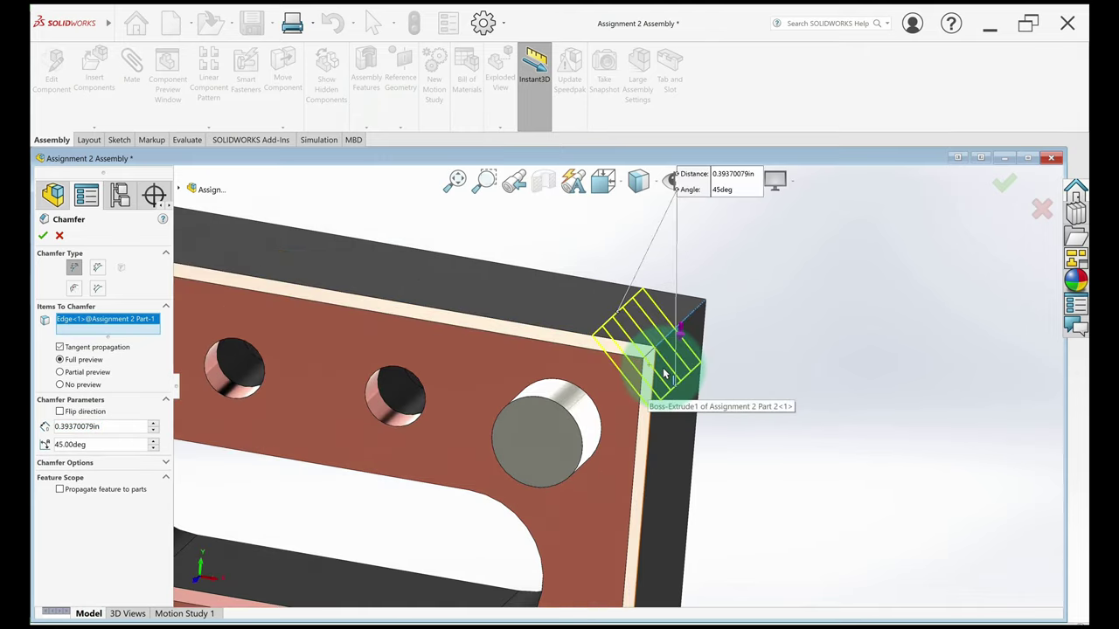
pyautogui.click(565, 372)
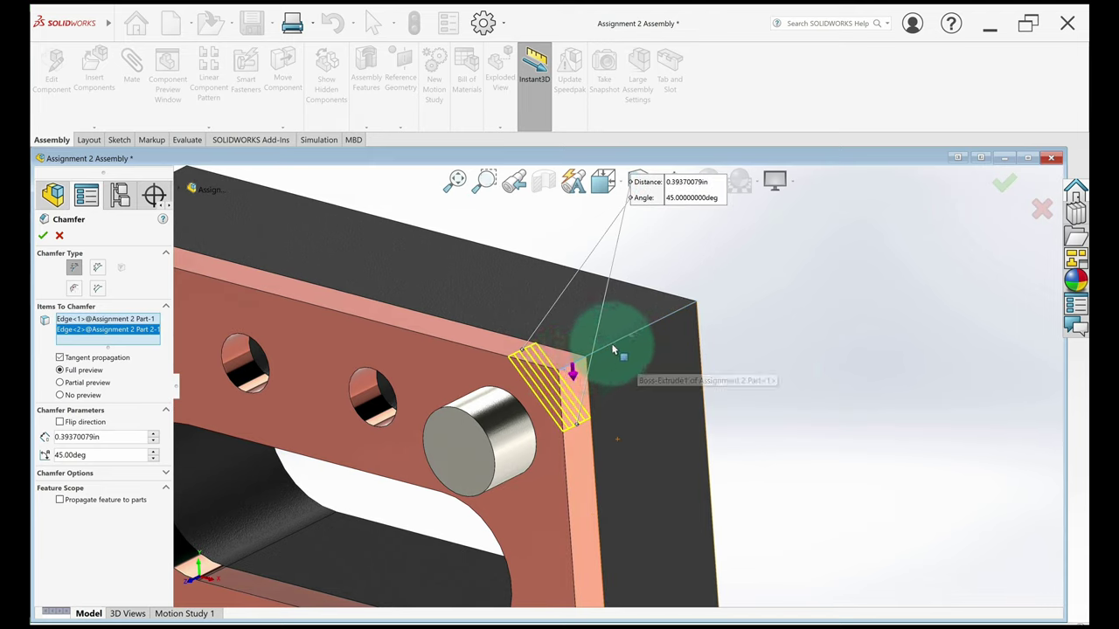
pyautogui.click(640, 329)
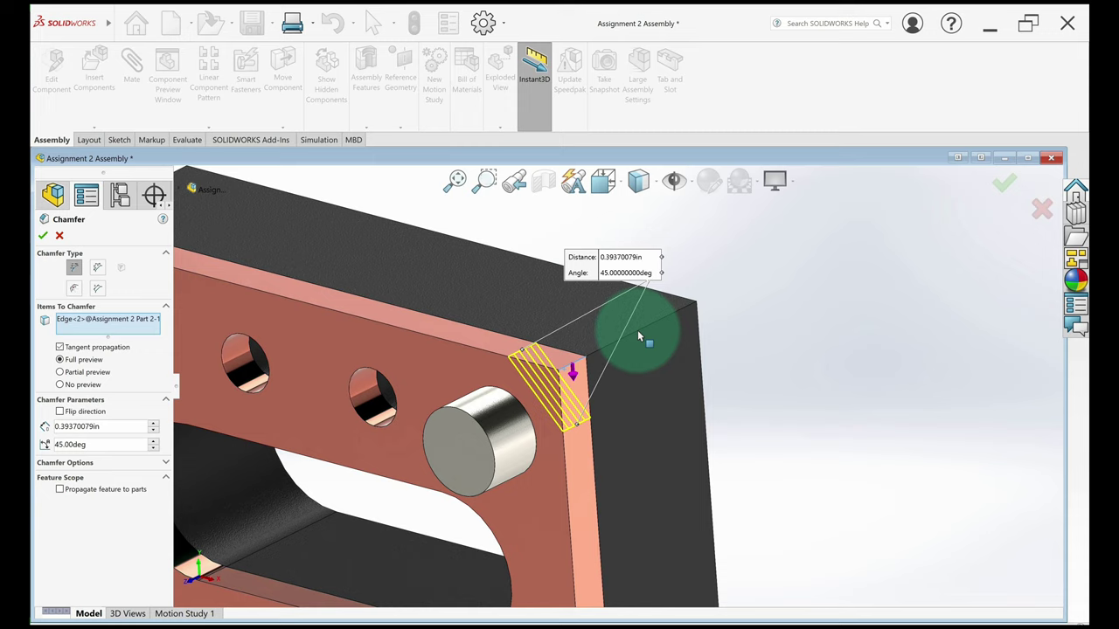
pyautogui.click(632, 333)
pyautogui.moveTo(632, 333); pyautogui.dragTo(274, 361, button='middle')
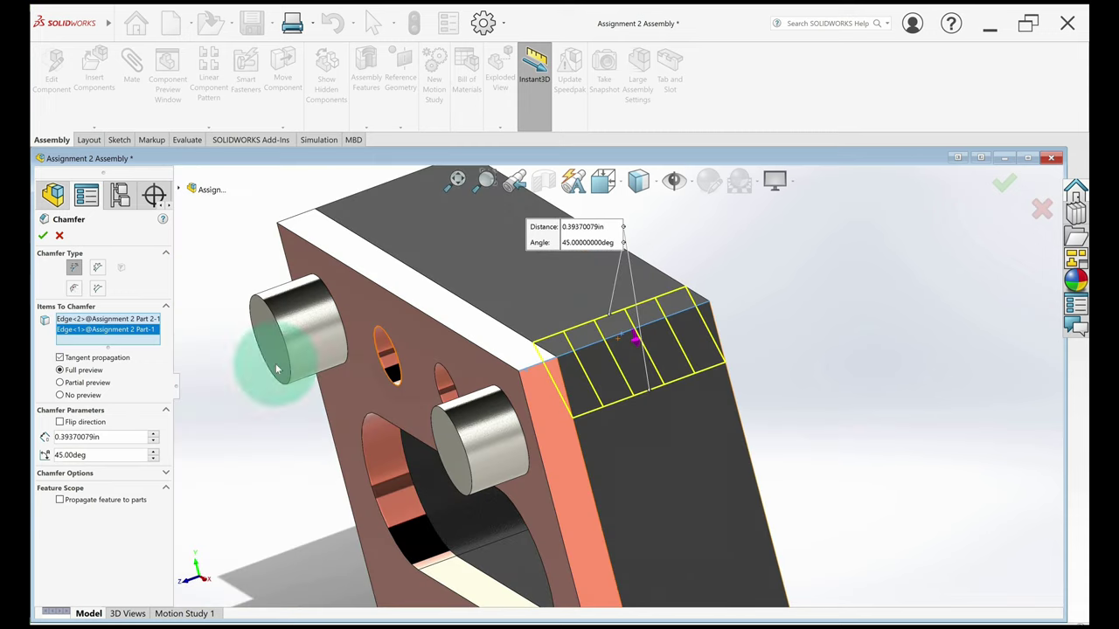
# Apply the 45° Distance/Angle chamfer and zoom to fit the whole model
pyautogui.click(61, 382)
pyautogui.click(60, 370)
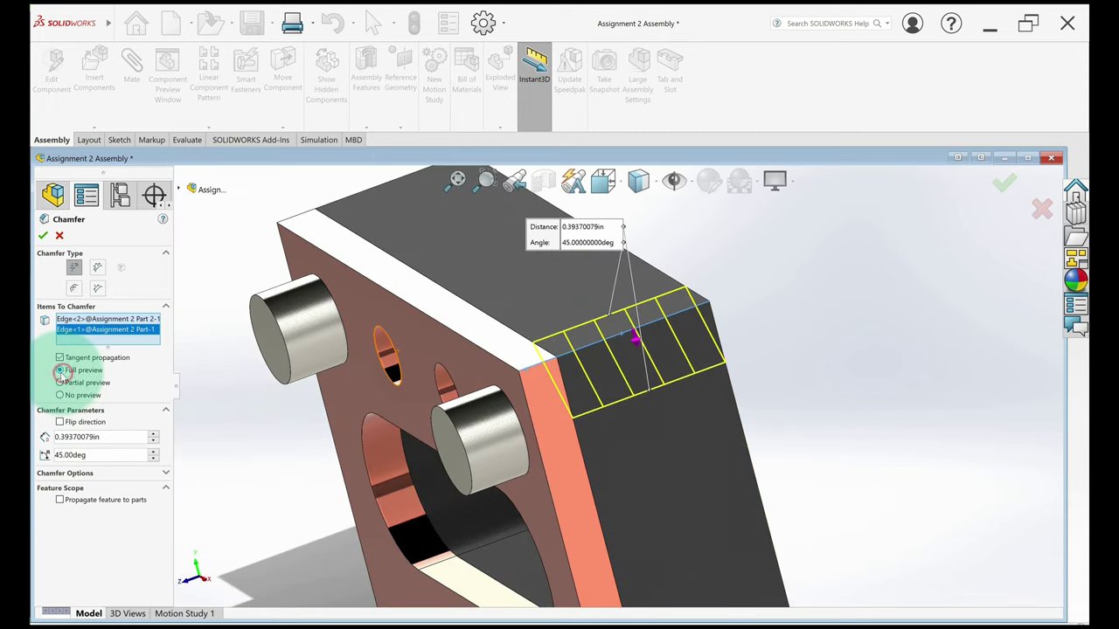
pyautogui.click(45, 236)
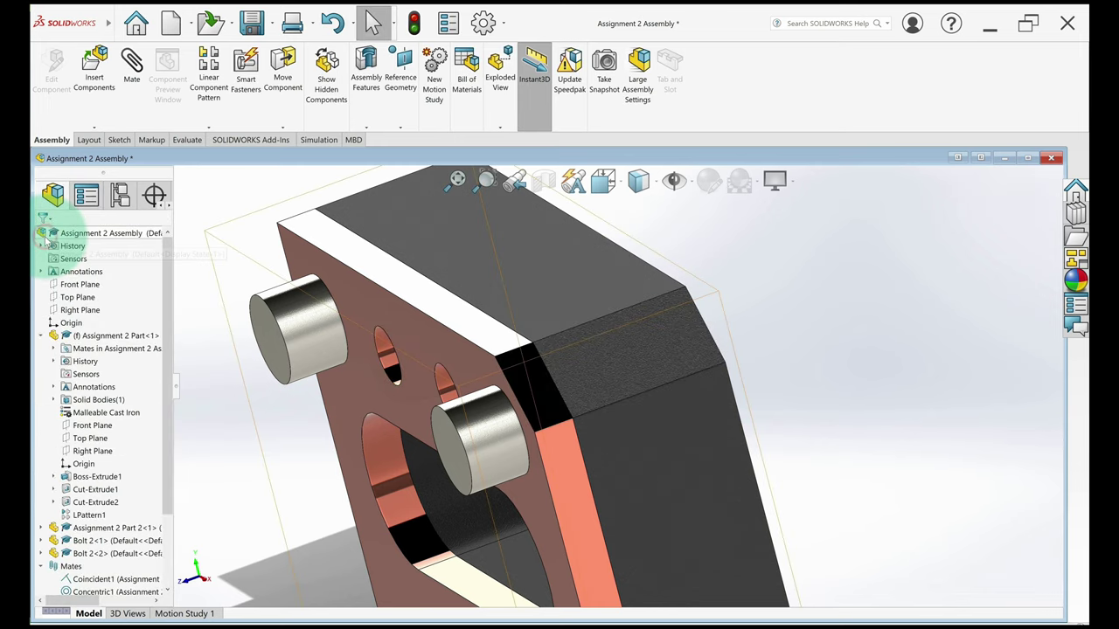
pyautogui.press('f')
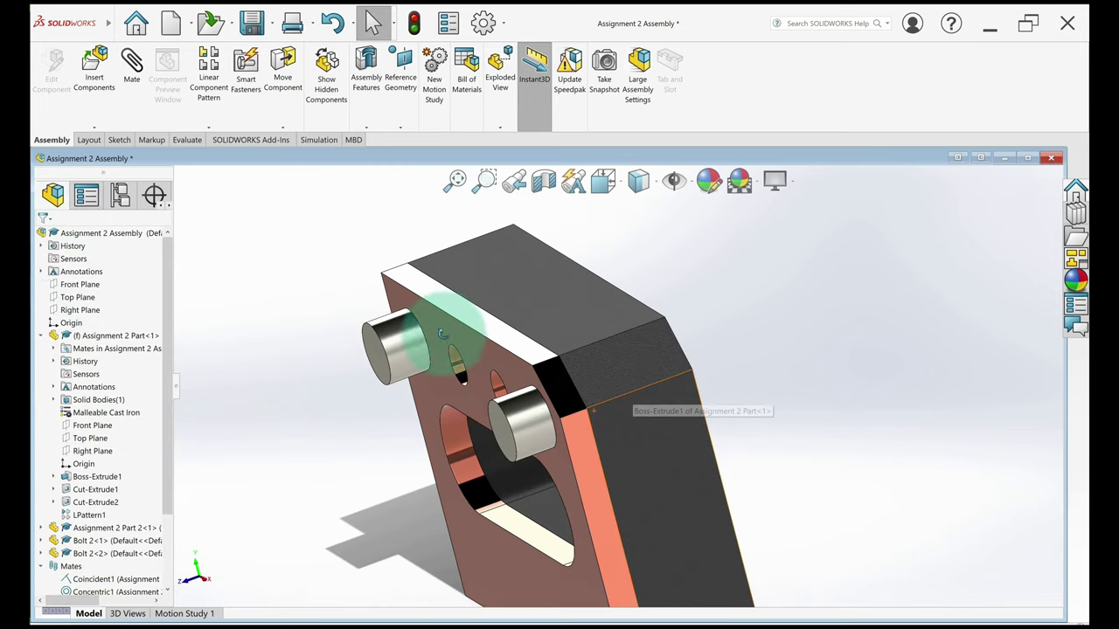
pyautogui.moveTo(445, 325); pyautogui.dragTo(633, 385, button='middle')
pyautogui.click(633, 386)
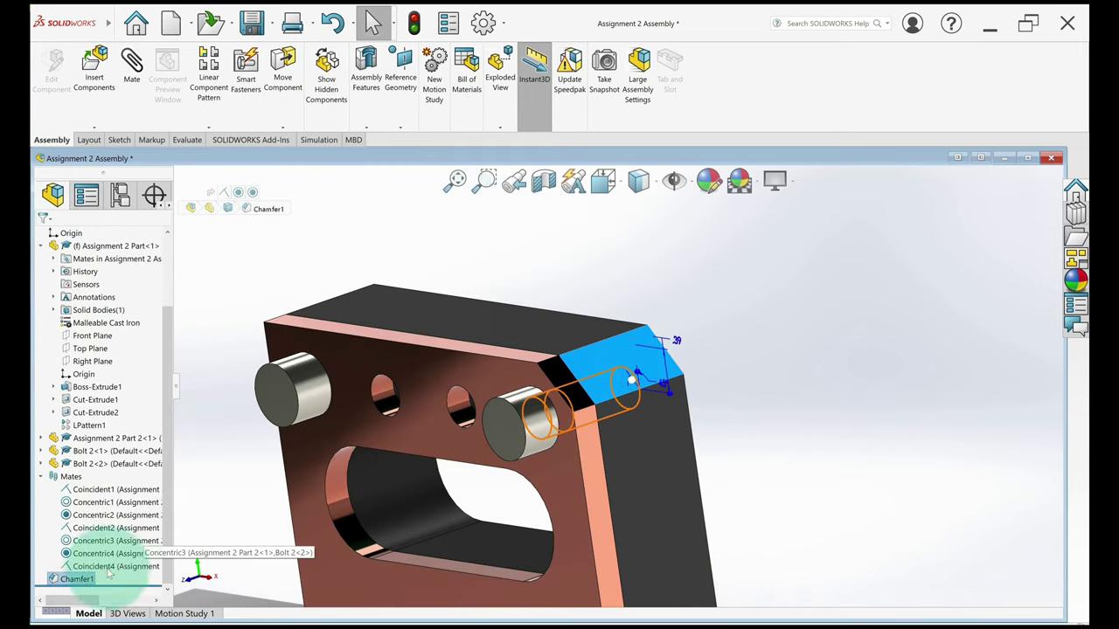
# Edit Chamfer1 to Distance-Distance with 0.25in for both Distance 1 and Distance 2
pyautogui.click(79, 580)
pyautogui.rightClick(78, 581)
pyautogui.click(87, 407)
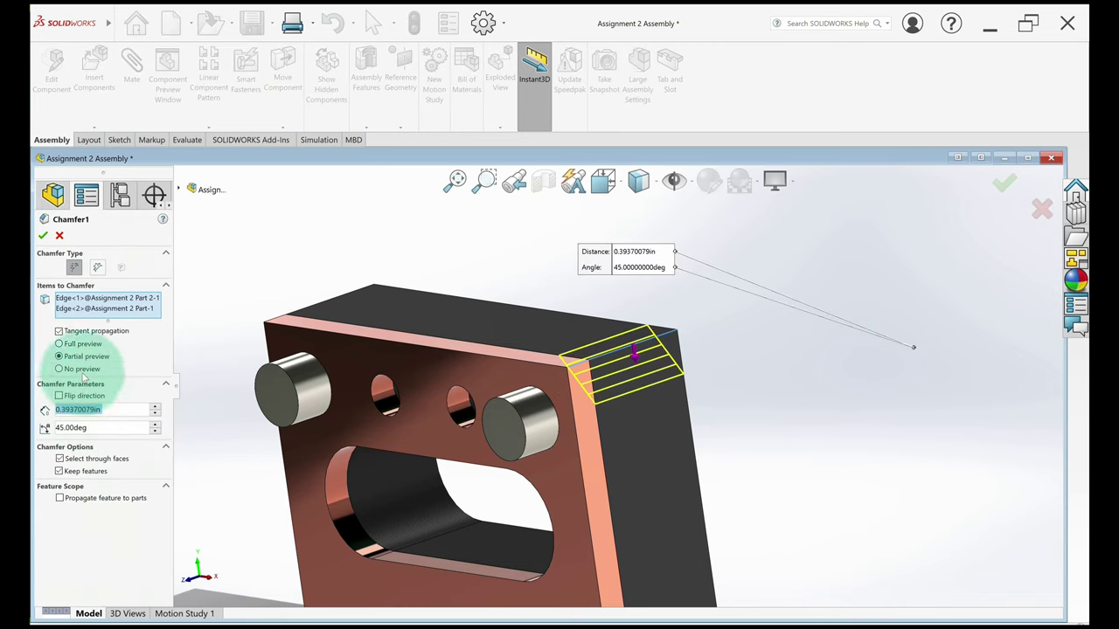
pyautogui.click(97, 268)
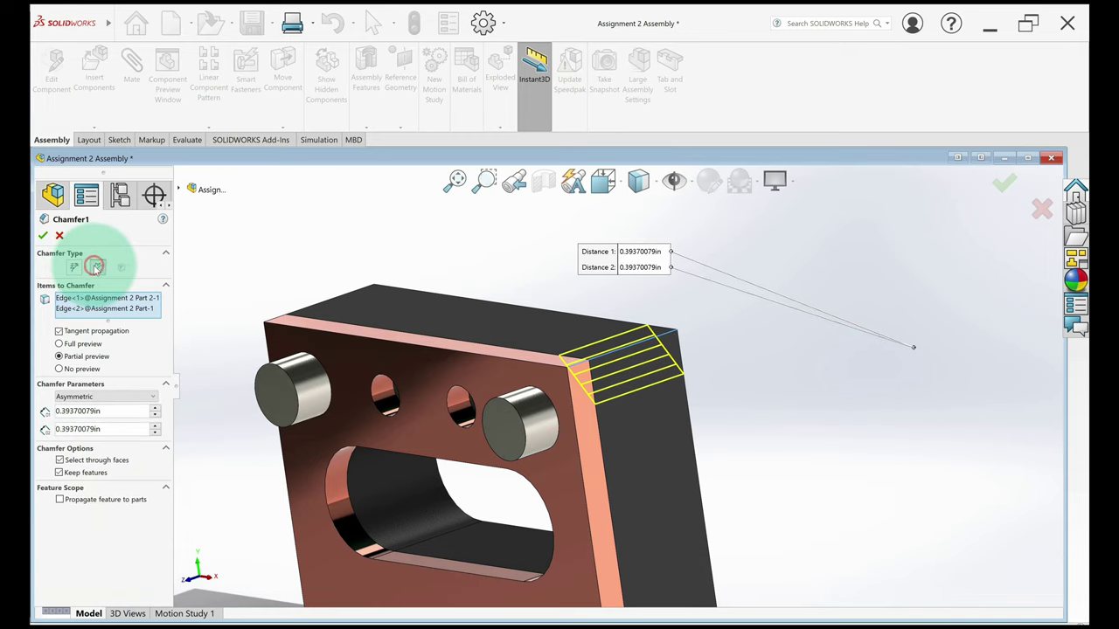
pyautogui.doubleClick(116, 412)
pyautogui.press('BackSpace')
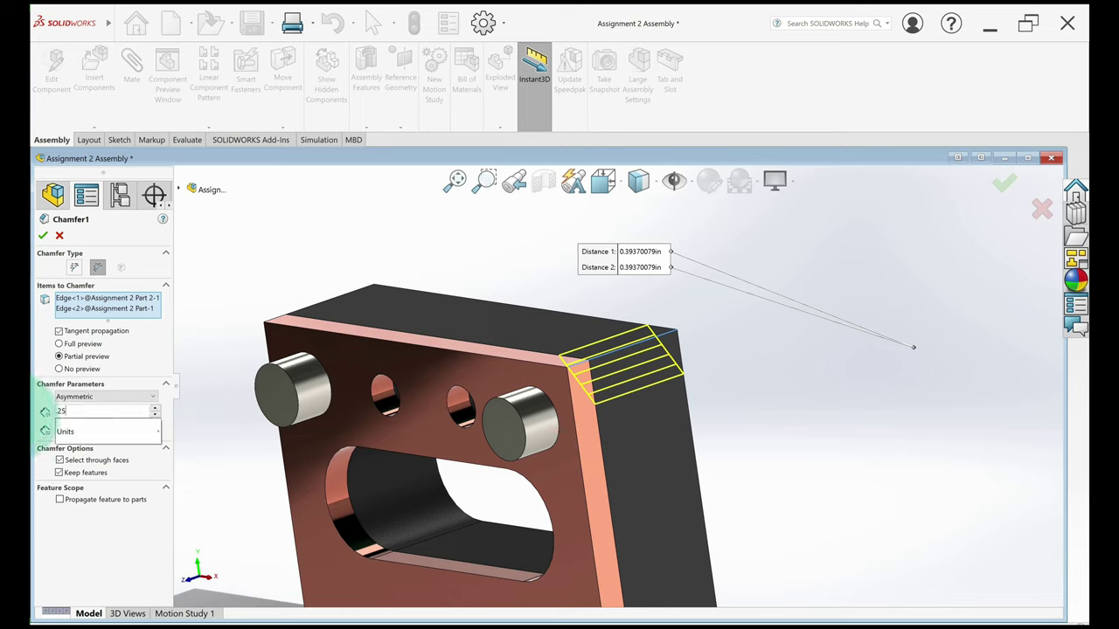
pyautogui.write('.25')
pyautogui.click(118, 513)
pyautogui.doubleClick(112, 428)
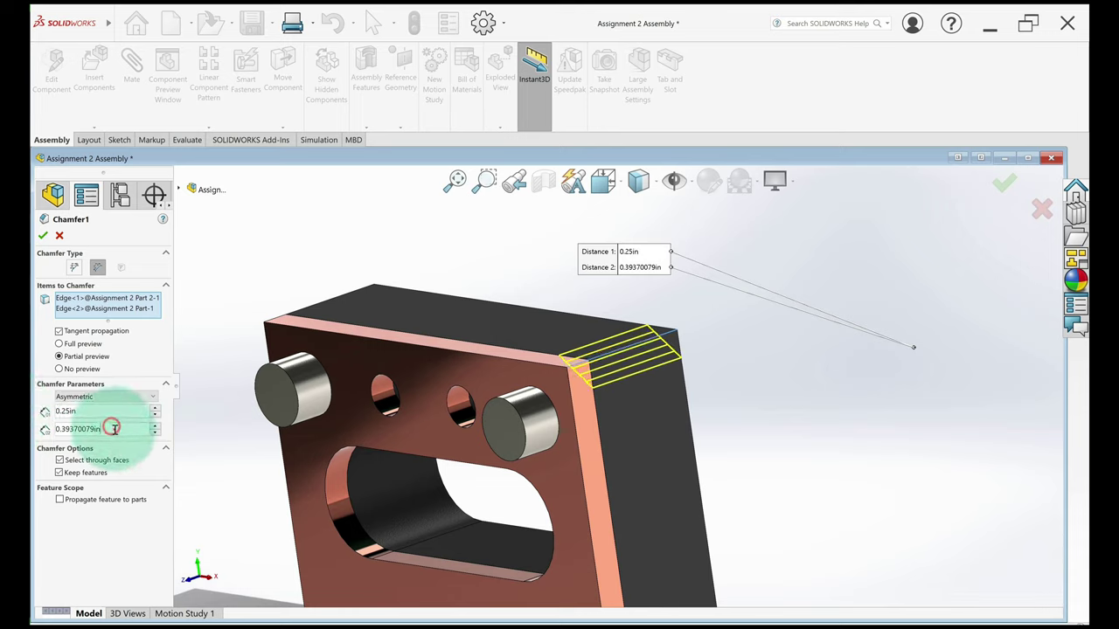
pyautogui.write('.25')
pyautogui.press('Return')
pyautogui.click(43, 236)
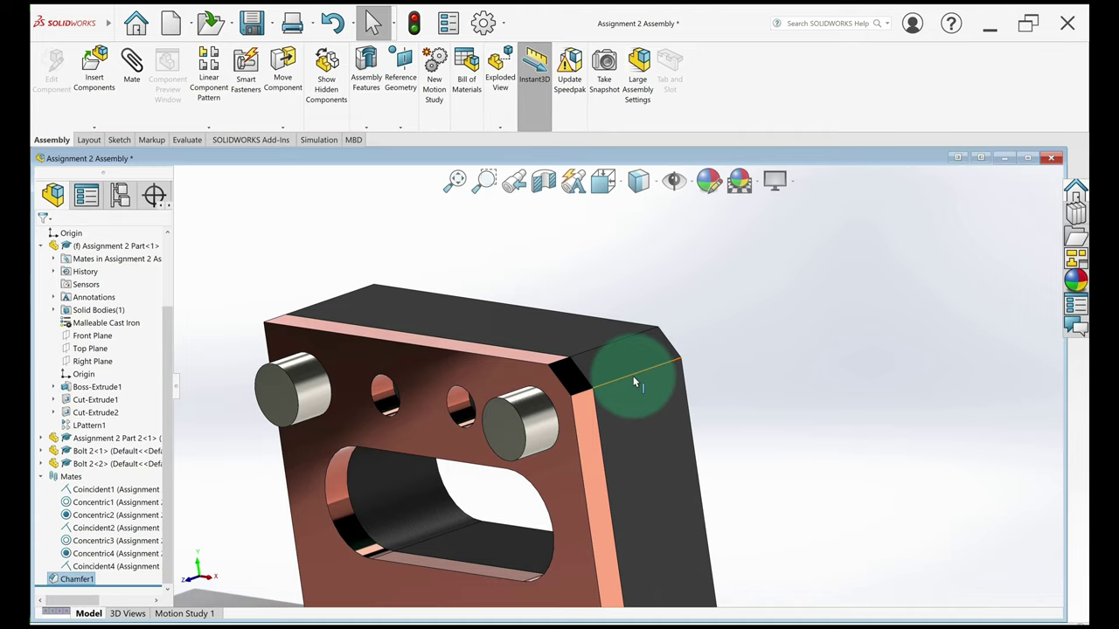
# Save the assembly, return to the updated Sheet1 drawing, and open Model Items
pyautogui.click(252, 24)
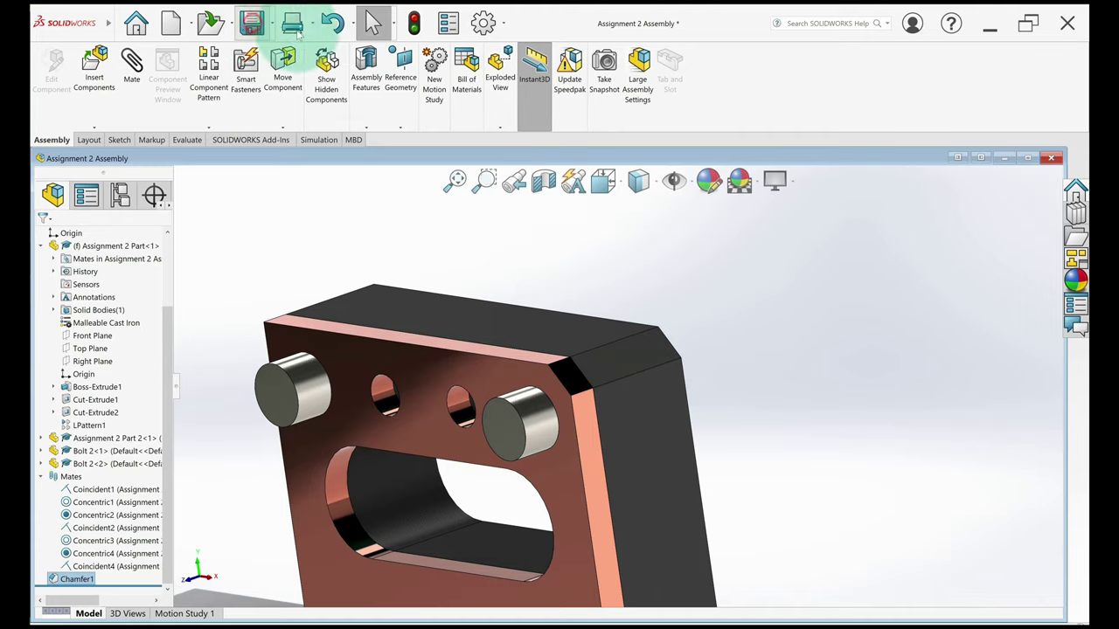
pyautogui.click(1049, 158)
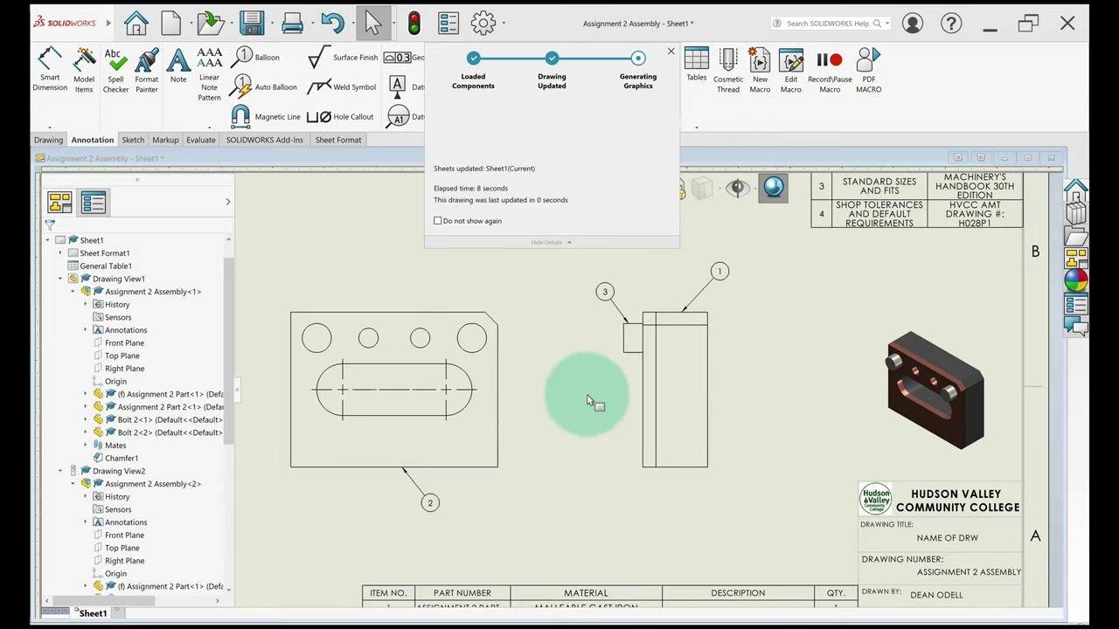
pyautogui.click(545, 418)
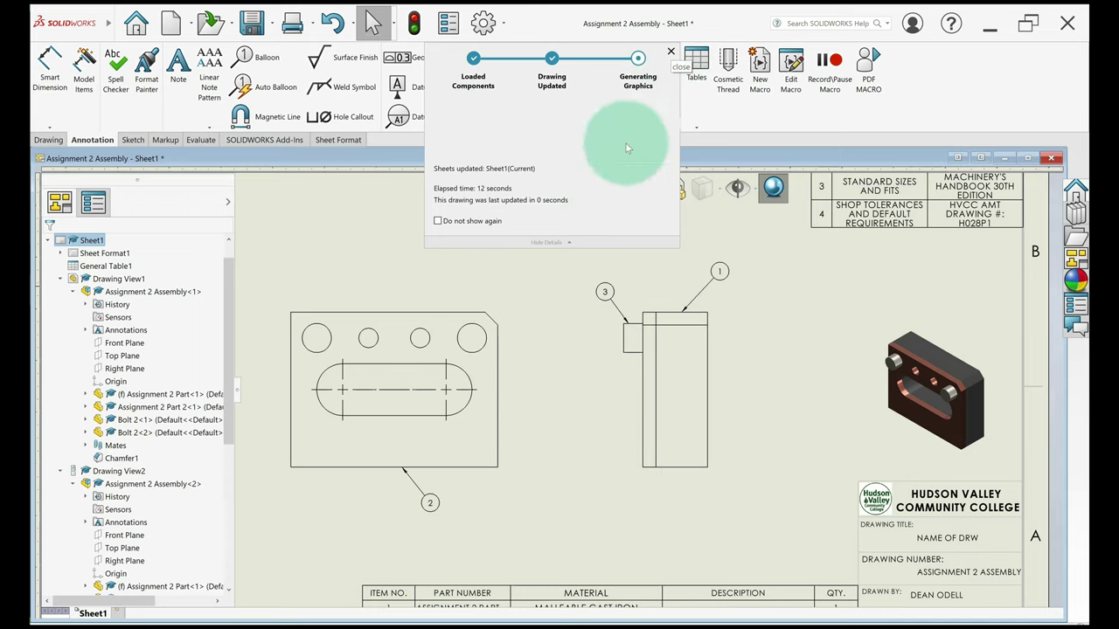
pyautogui.click(530, 341)
pyautogui.click(672, 54)
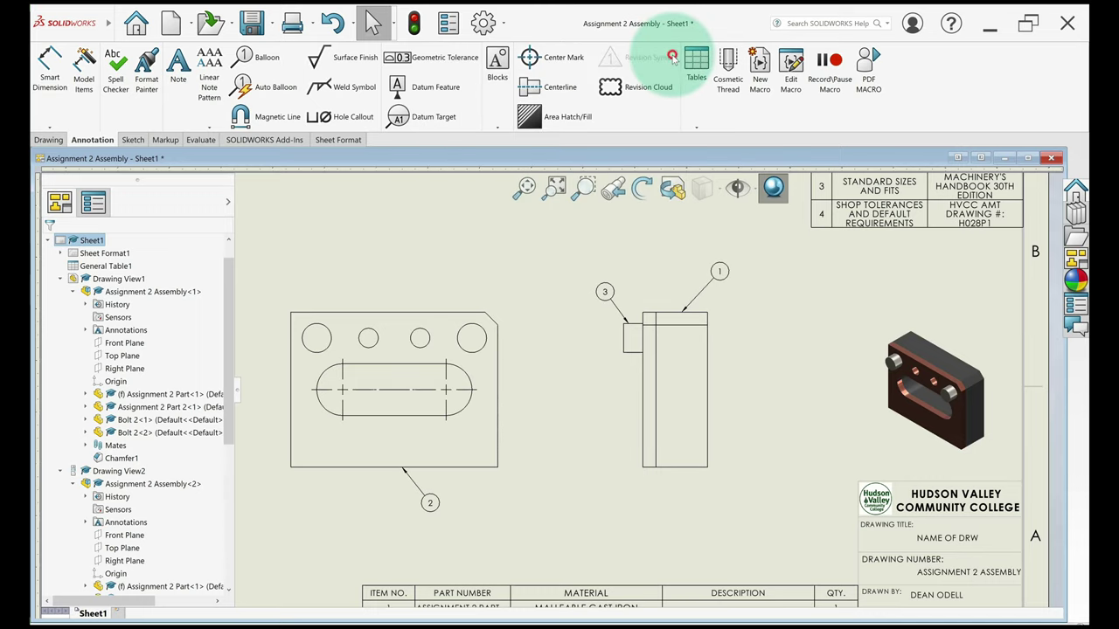
pyautogui.scroll(-3, 568, 234)
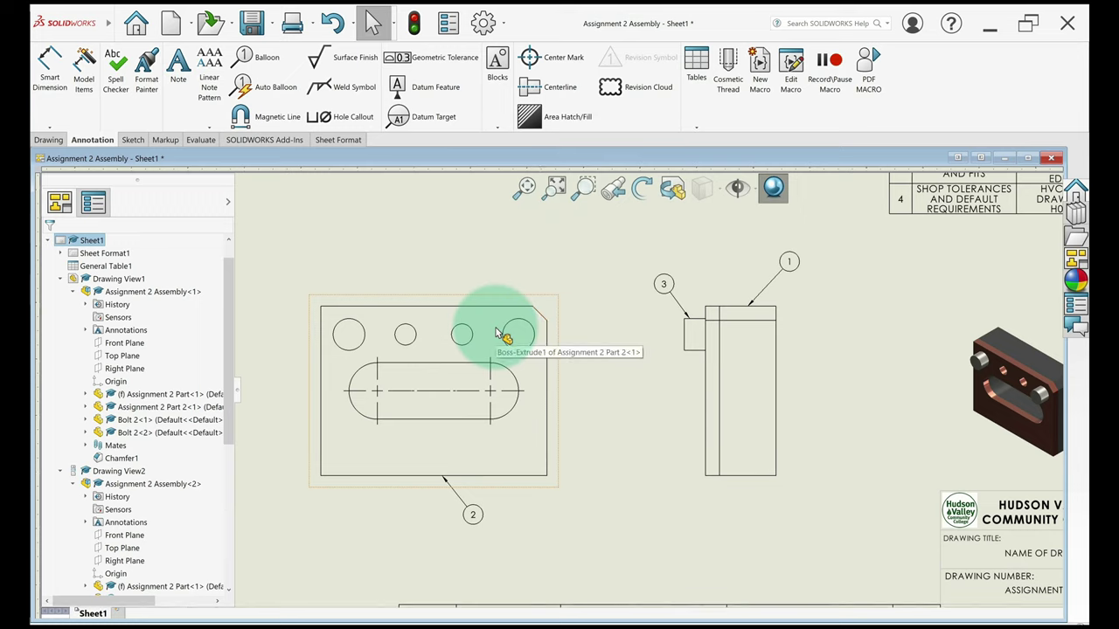
pyautogui.click(84, 70)
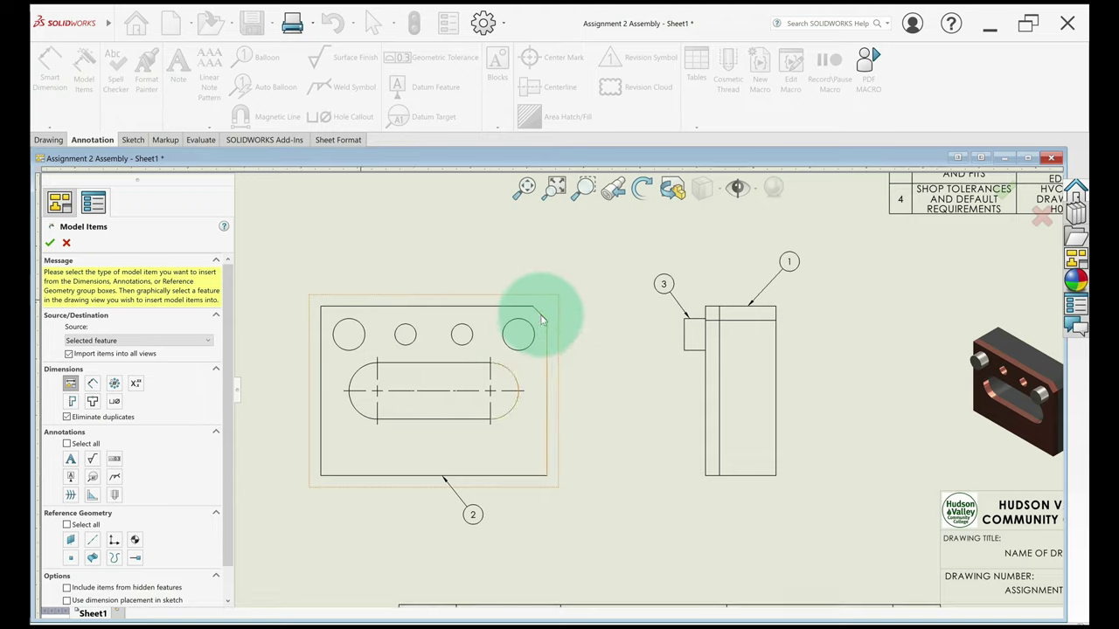
# Insert the view's model dimensions, then delete the 4.000 and 3.000 dimensions
pyautogui.click(542, 321)
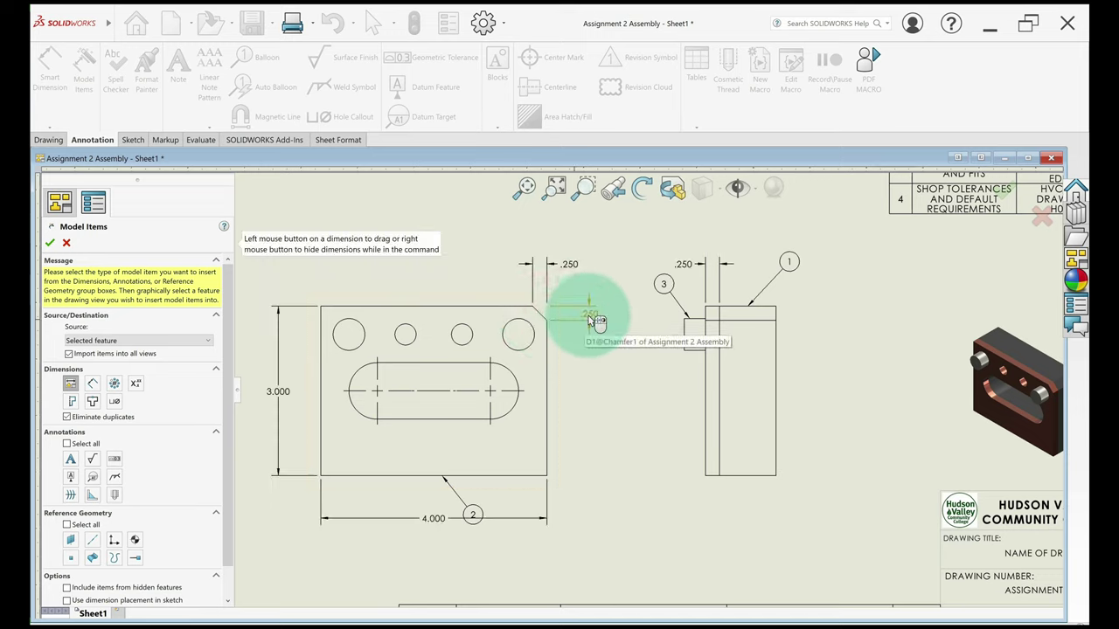
pyautogui.moveTo(593, 320); pyautogui.dragTo(564, 259)
pyautogui.click(50, 243)
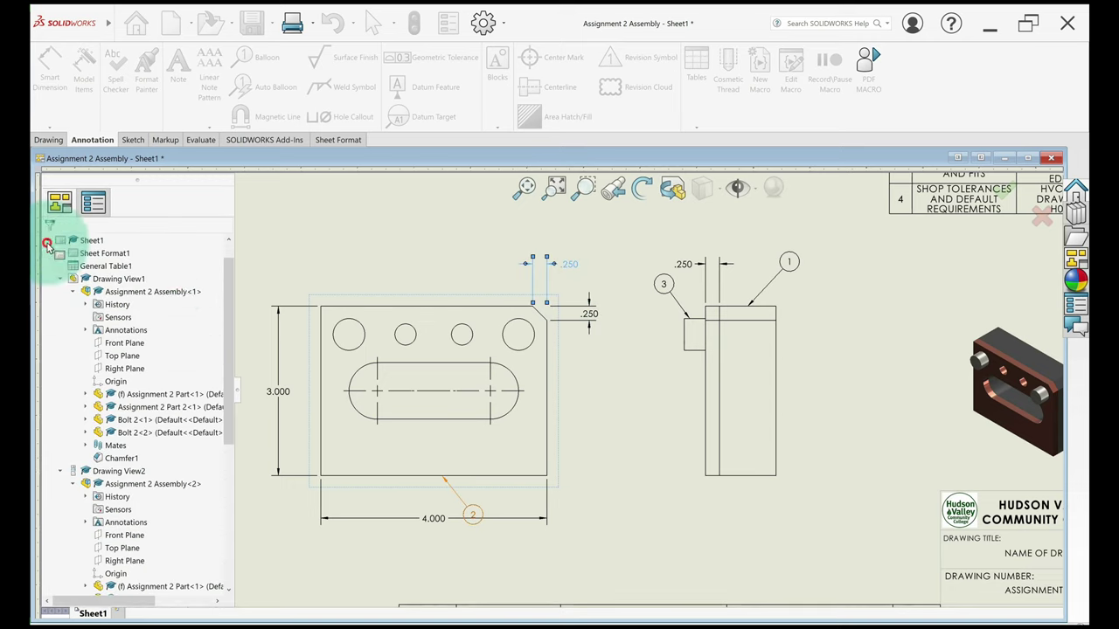
pyautogui.click(435, 519)
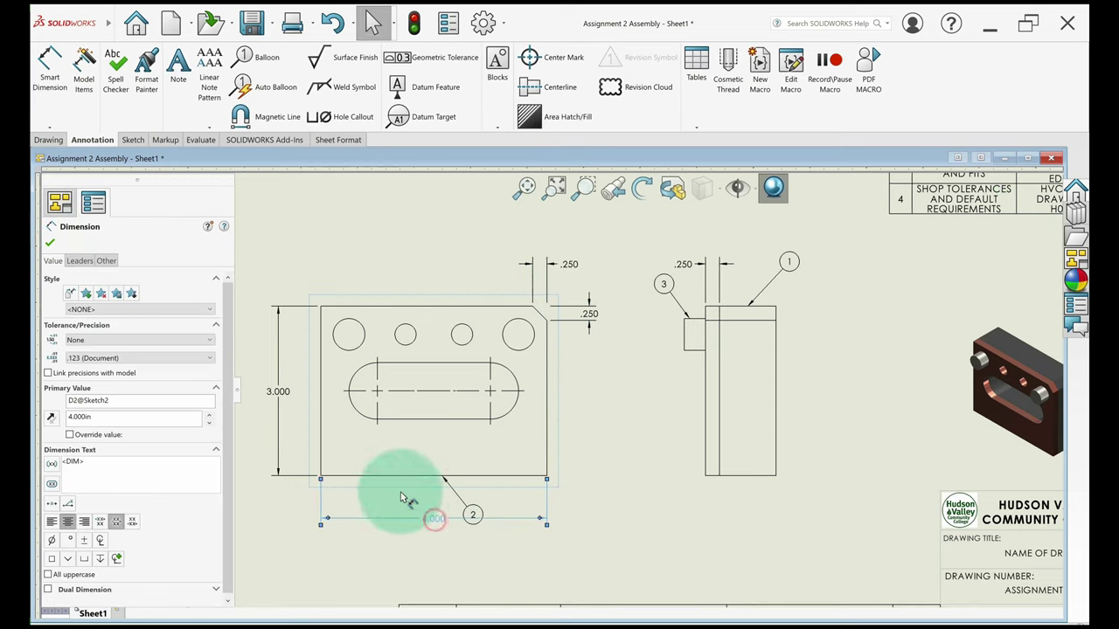
pyautogui.press('Delete')
pyautogui.click(280, 392)
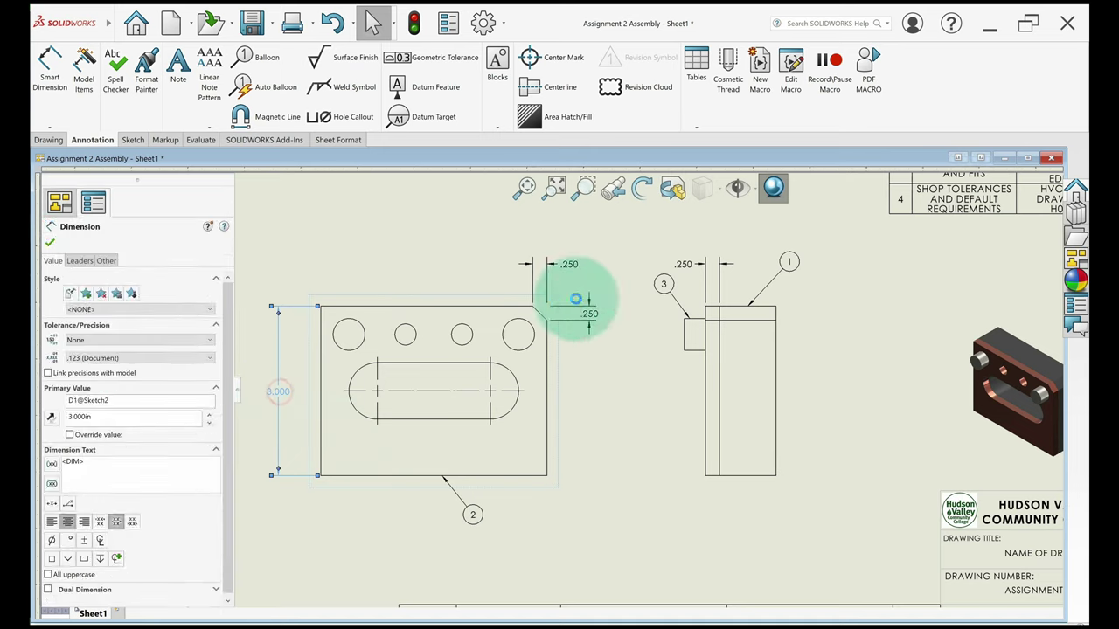
pyautogui.press('Delete')
# Reposition the two .250 chamfer dimensions beside the front view's chamfered corner
pyautogui.moveTo(686, 263); pyautogui.dragTo(685, 264)
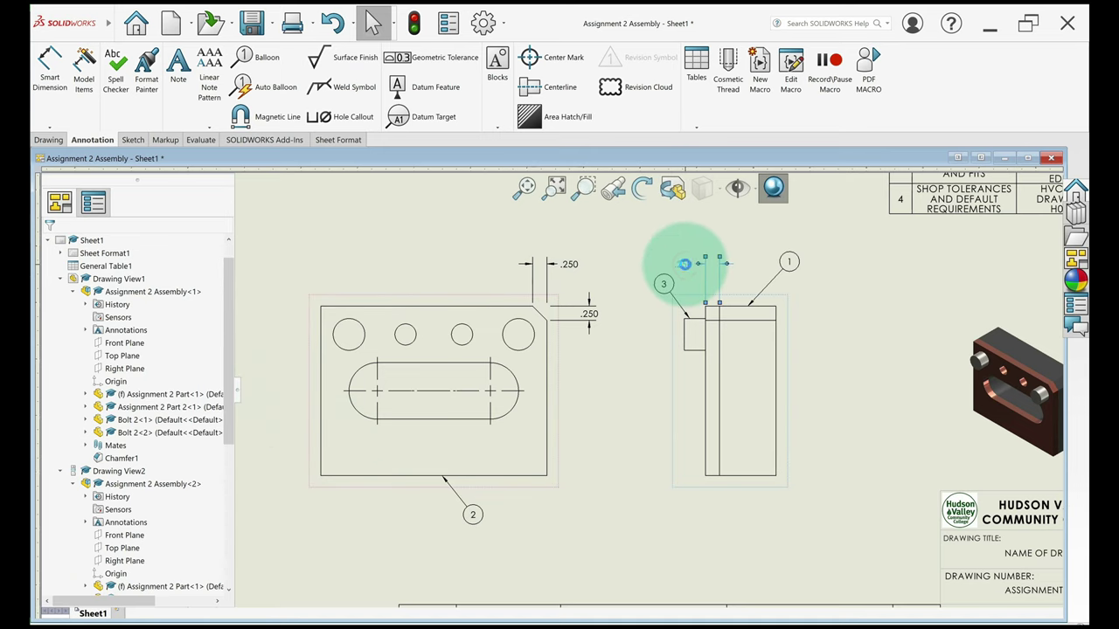
pyautogui.scroll(-5, 687, 271)
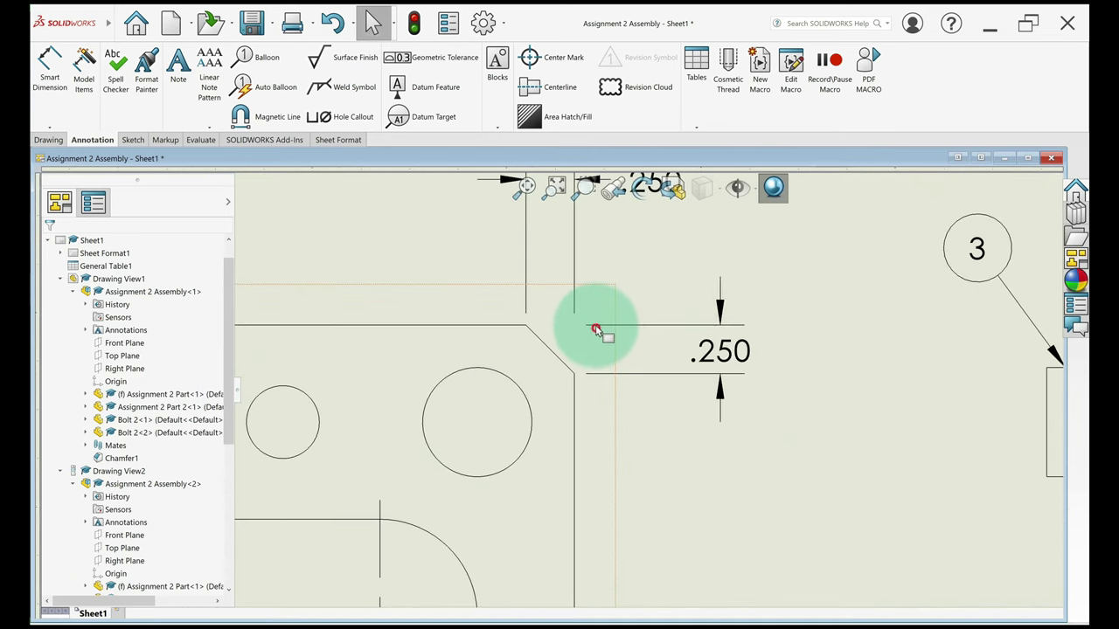
pyautogui.click(595, 328)
pyautogui.moveTo(592, 329)
pyautogui.mouseDown()
pyautogui.moveTo(537, 337)
pyautogui.moveTo(532, 327)
pyautogui.moveTo(577, 355)
pyautogui.moveTo(589, 350)
pyautogui.mouseUp()
pyautogui.click(572, 313)
pyautogui.click(573, 312)
pyautogui.click(674, 449)
pyautogui.scroll(5, 665, 379)
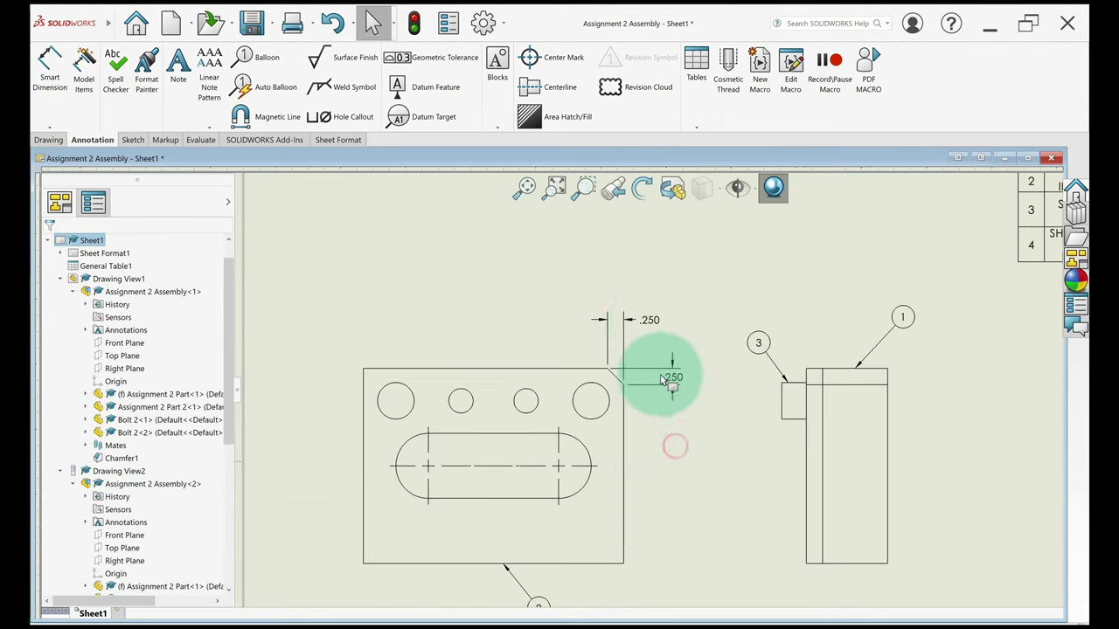
pyautogui.moveTo(647, 320)
pyautogui.mouseDown()
pyautogui.moveTo(654, 350)
pyautogui.moveTo(650, 339)
pyautogui.mouseUp()
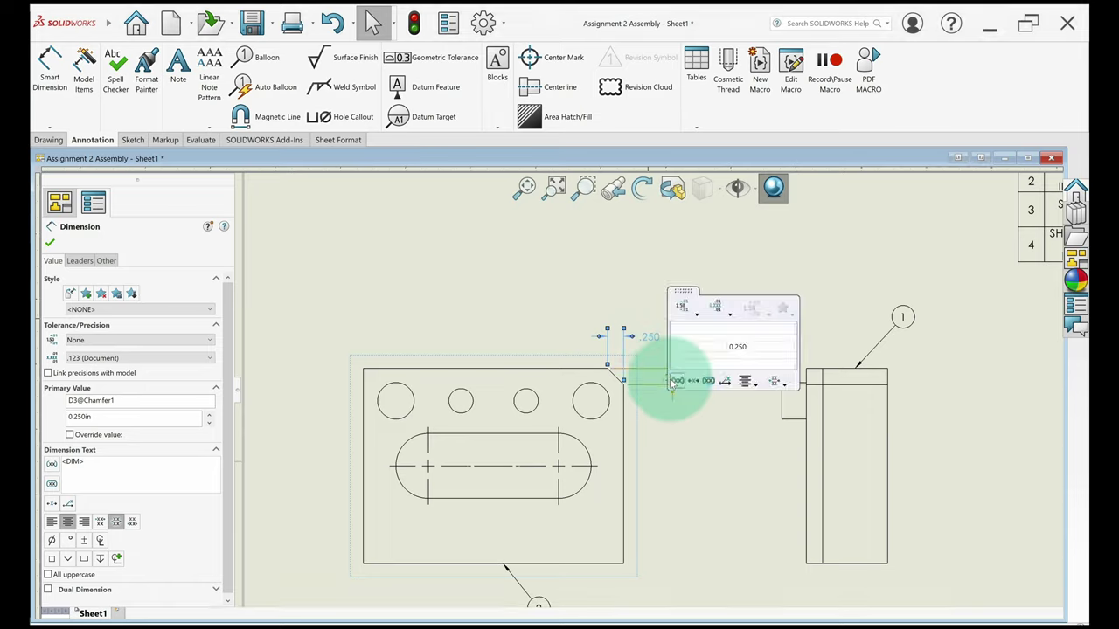
pyautogui.click(673, 383)
pyautogui.click(671, 382)
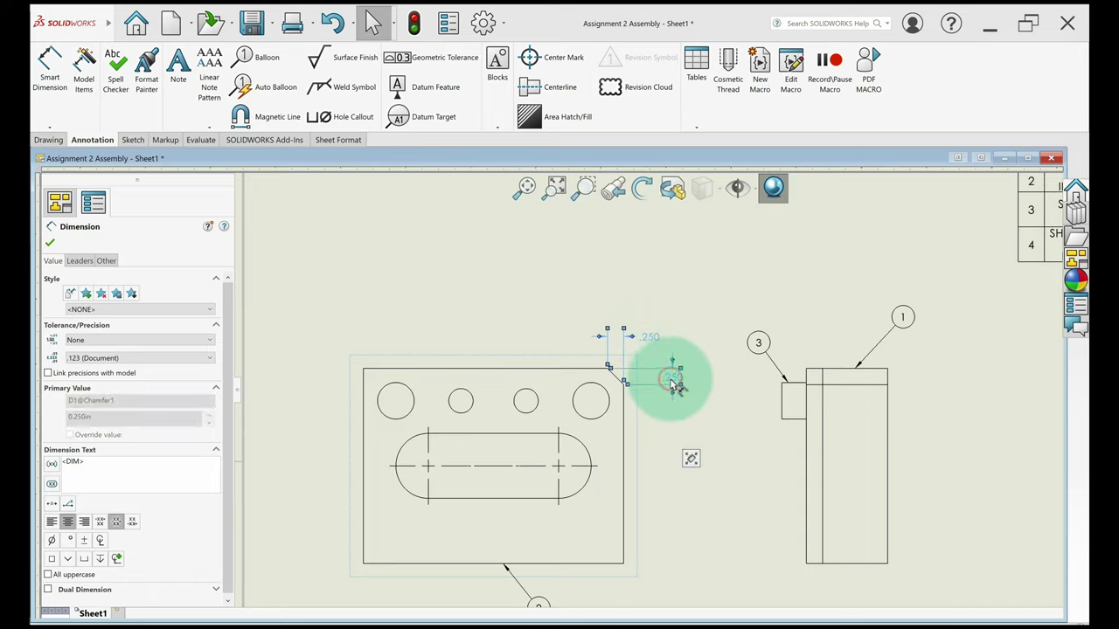
# Set the chamfer dimensions' primary precision to two decimals so they read .25
pyautogui.click(96, 358)
pyautogui.click(87, 388)
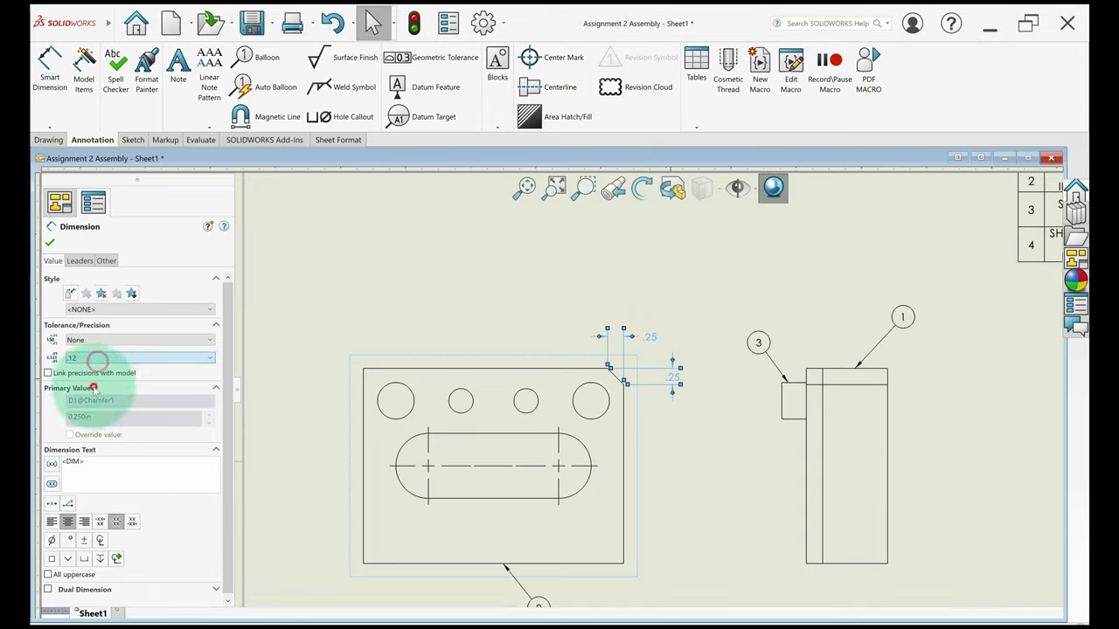
pyautogui.click(50, 242)
pyautogui.scroll(5, 645, 495)
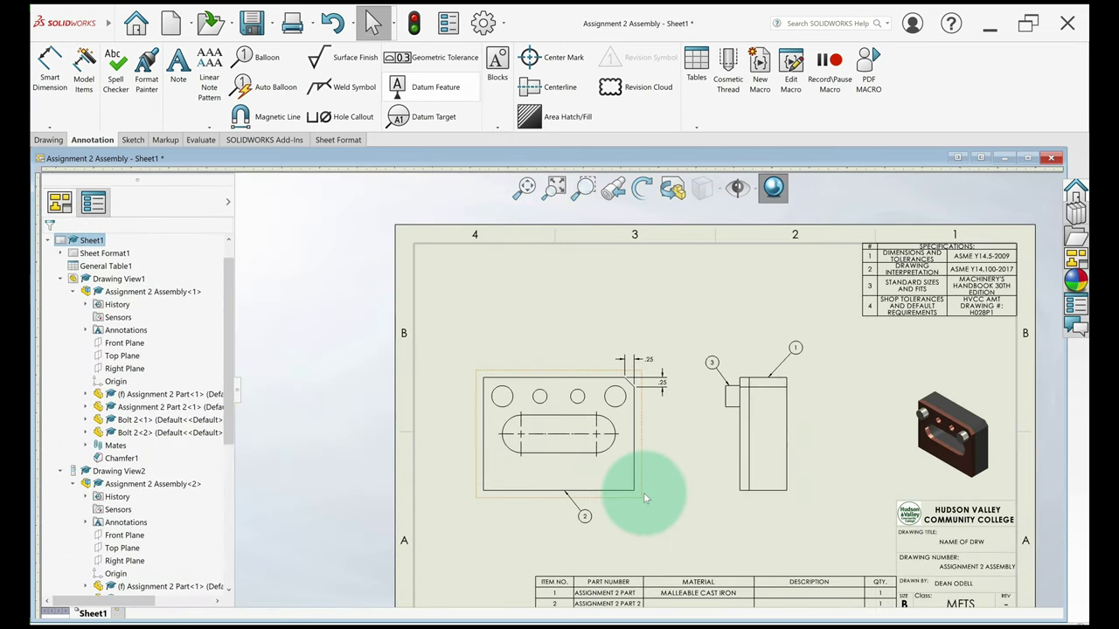
# Place an all-uppercase note top-left reading 'NOTES' and '1. SURFACE FINISH 125 MICROINCHES OR BETTER UNLESS OTHERWISE SPECIFIED.'
pyautogui.click(178, 77)
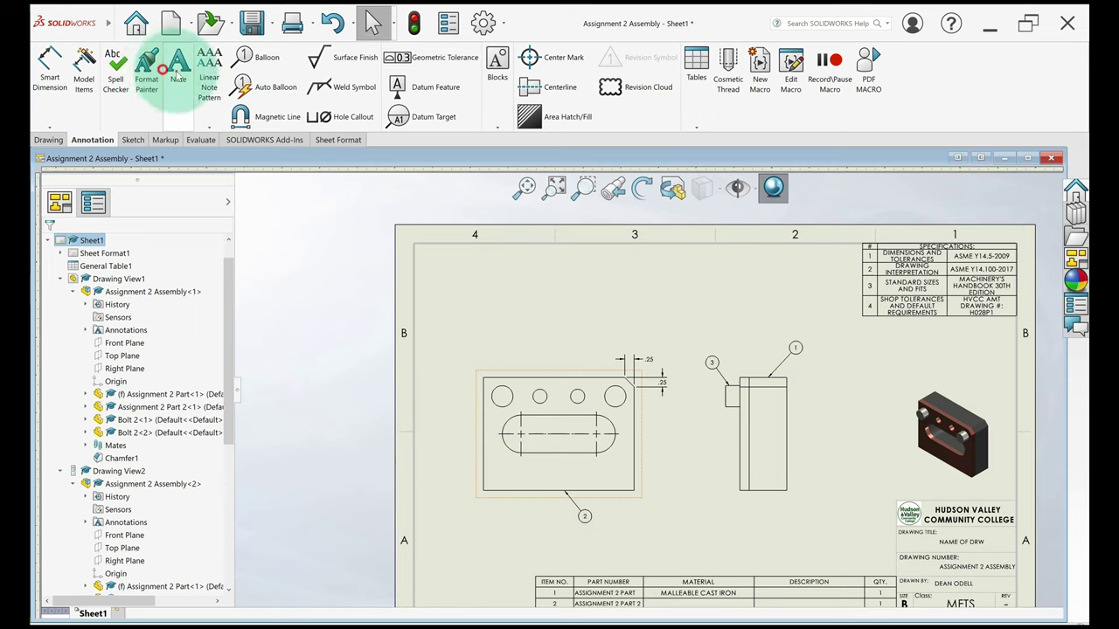
pyautogui.click(440, 274)
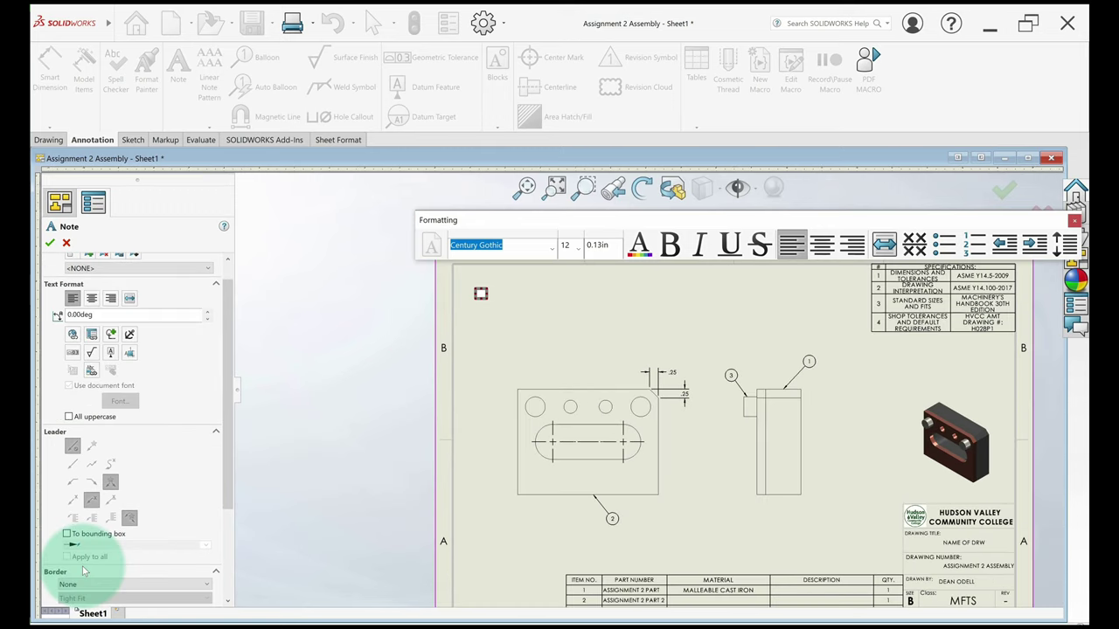
pyautogui.click(188, 284)
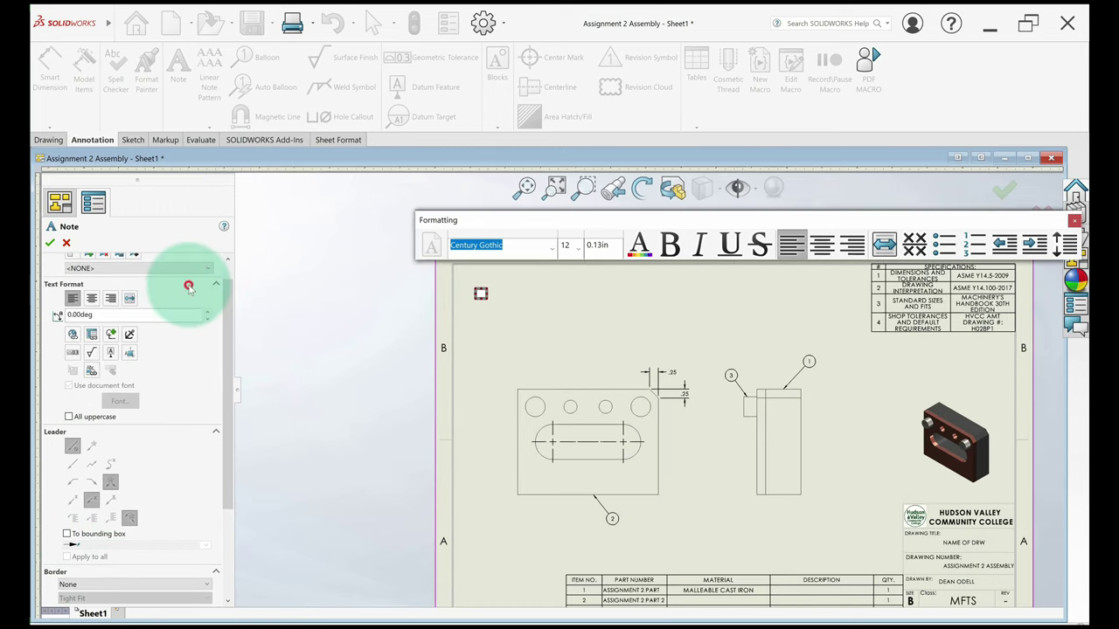
pyautogui.click(216, 284)
pyautogui.click(68, 417)
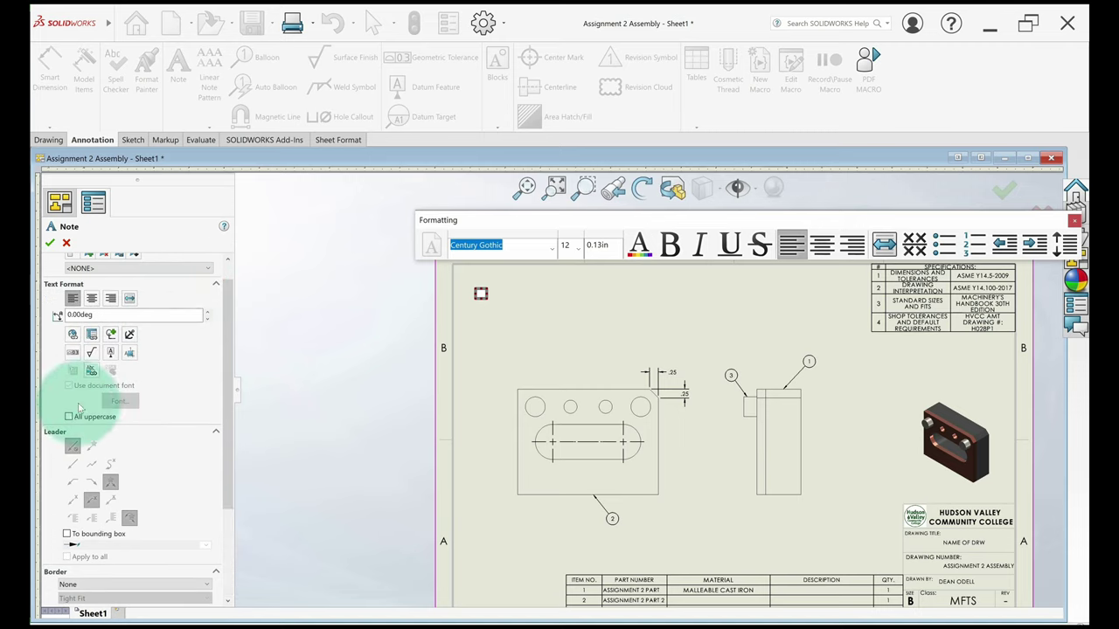
pyautogui.scroll(-5, 569, 310)
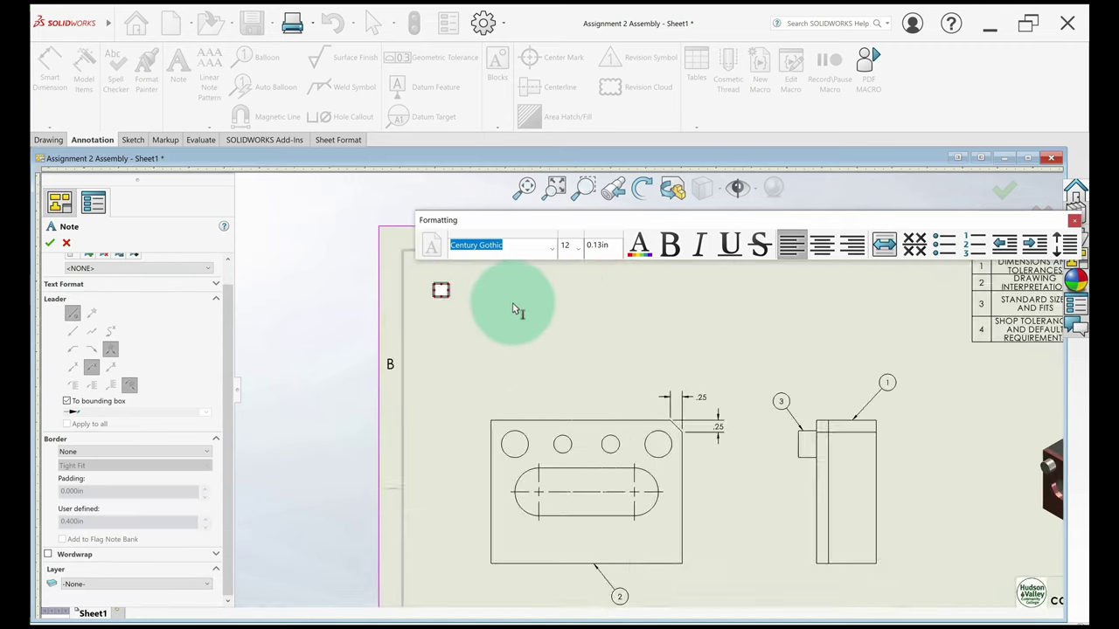
pyautogui.write('NOTES:')
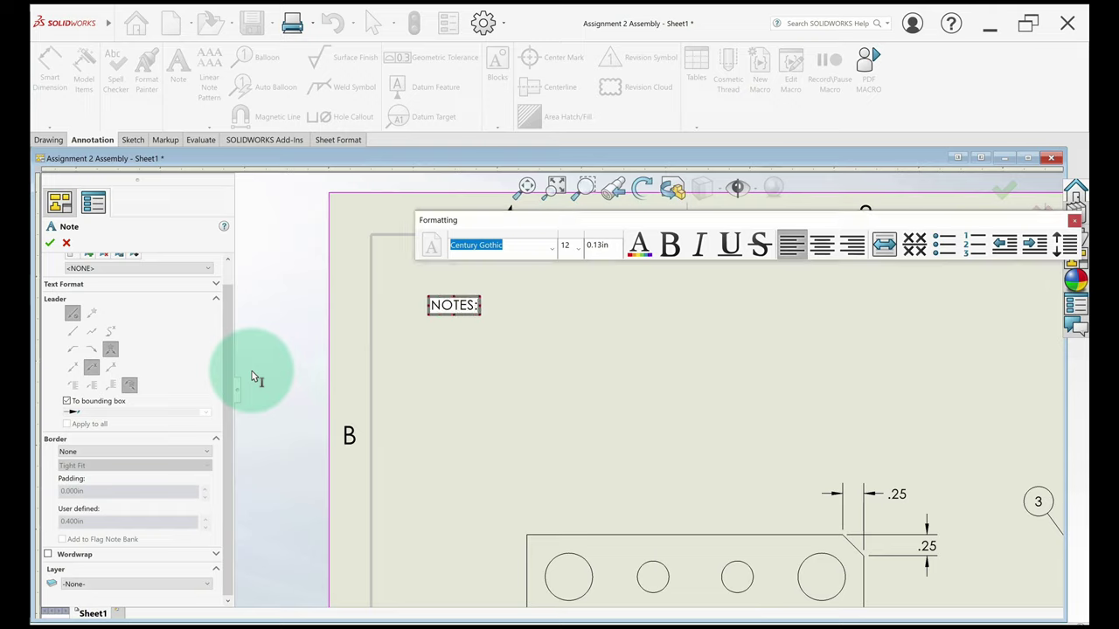
pyautogui.press('Return')
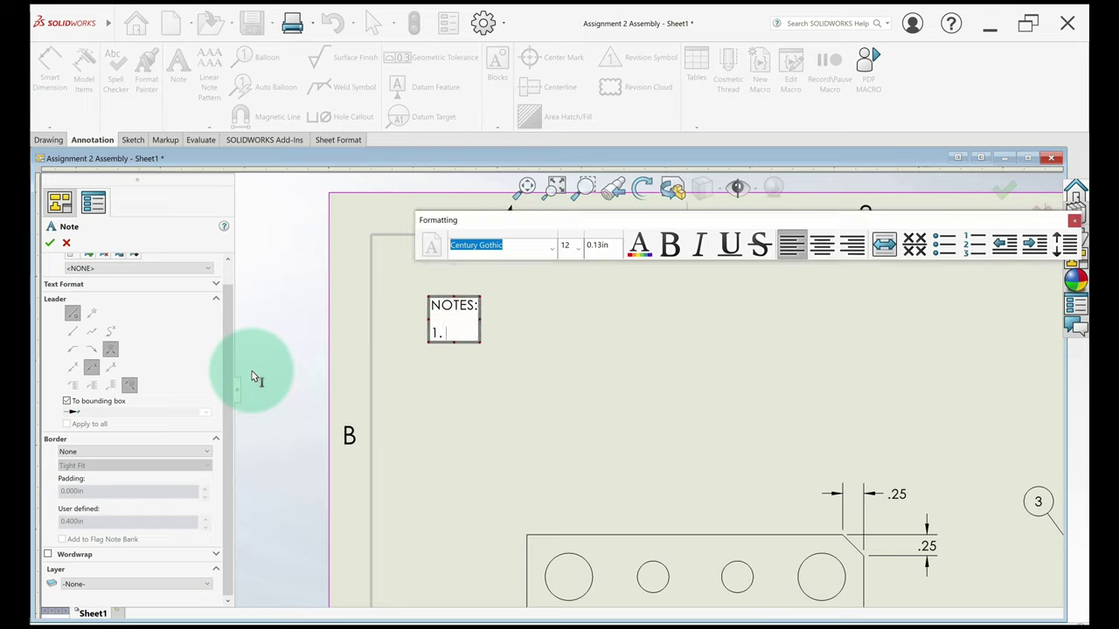
pyautogui.write('1. SURFACE FINISH 125 MI')
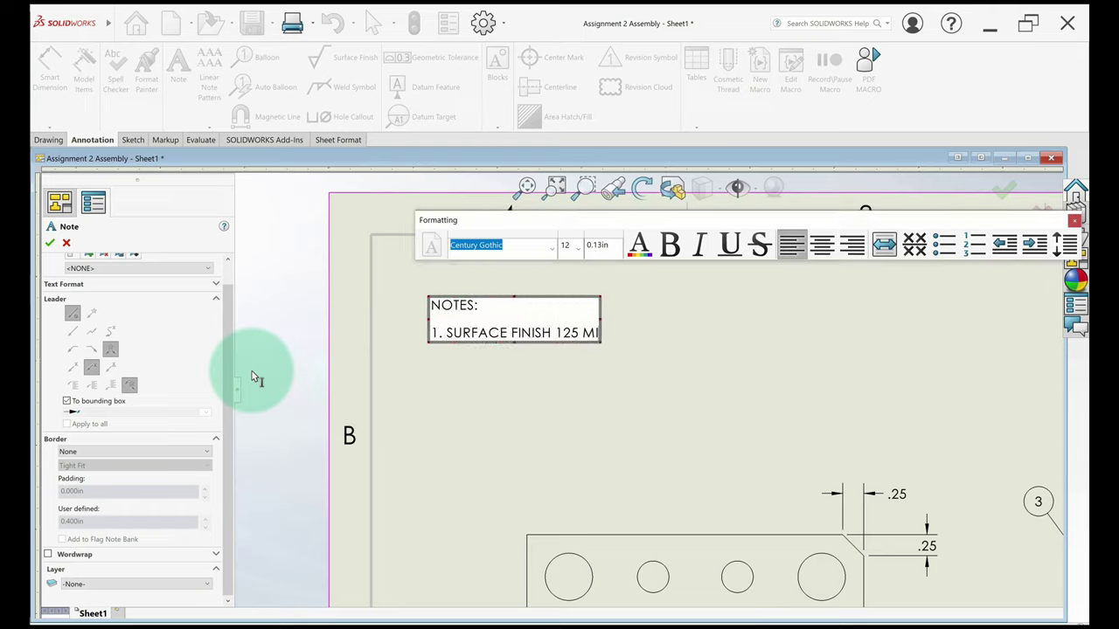
pyautogui.write('CROINCHES OR BETTER UNLESS OTHERWISE SPECIFIED.')
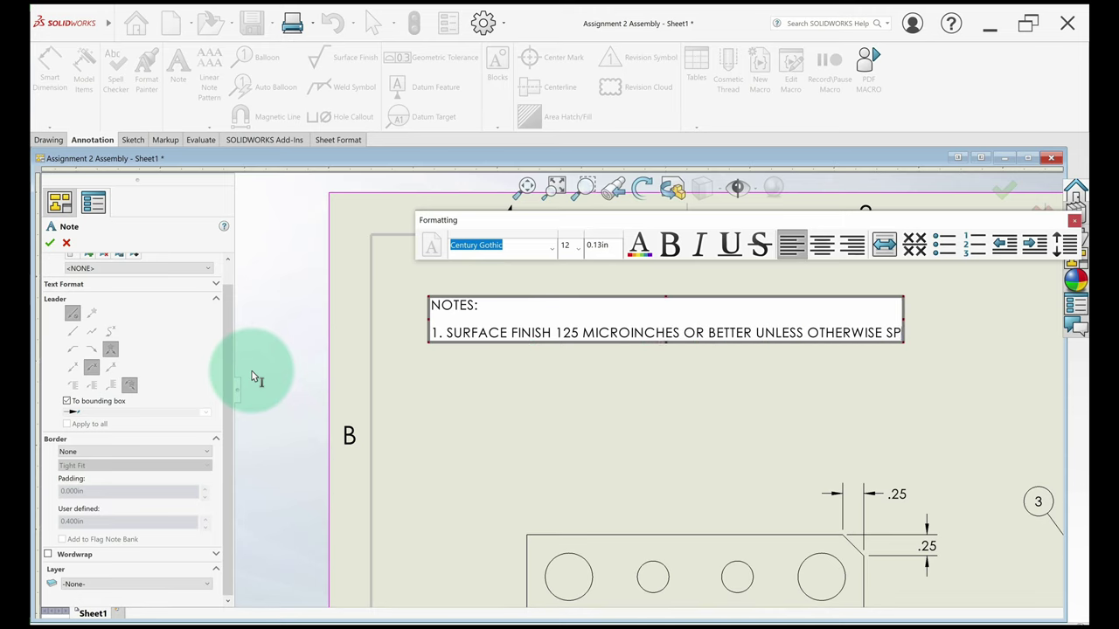
pyautogui.click(50, 242)
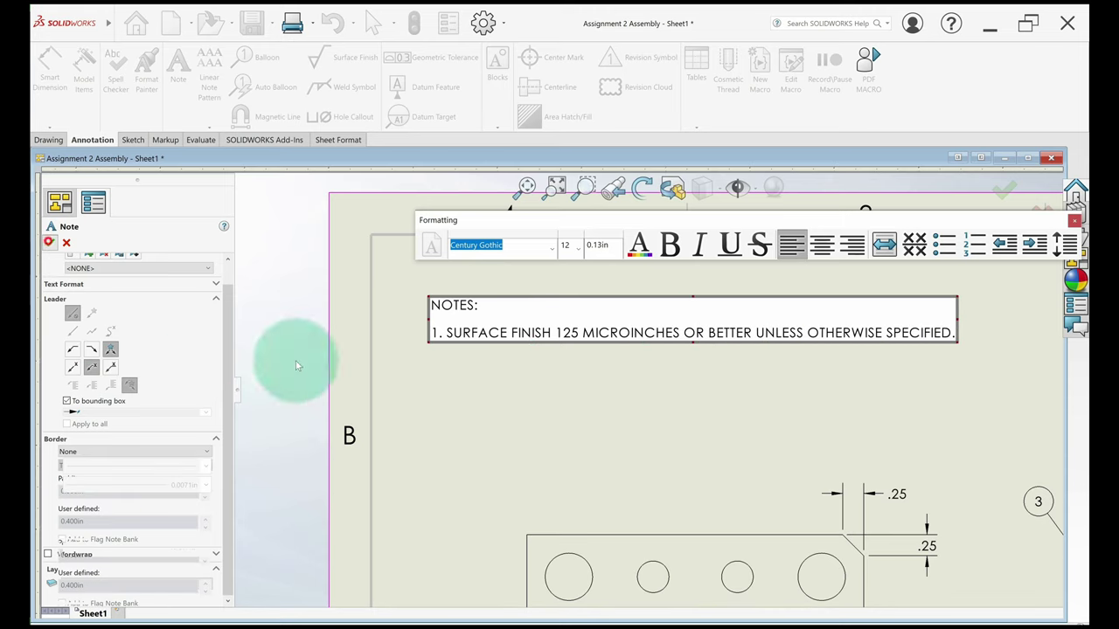
# Replace the NAME OF DRW title block field with the drawing title 'ASSIGNMENT 9'
pyautogui.click(838, 474)
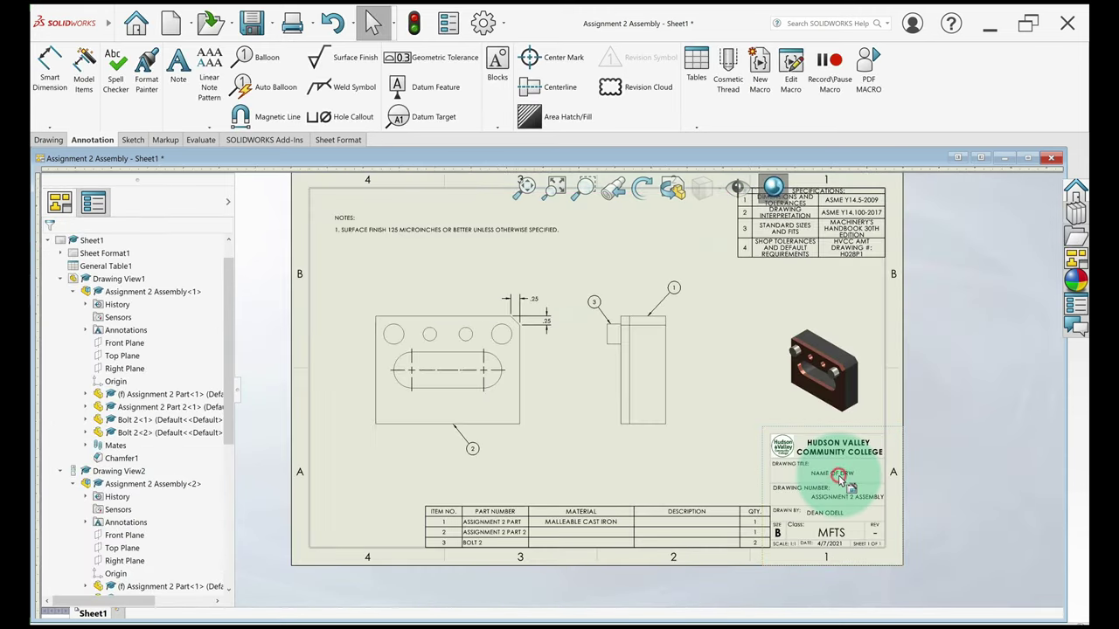
pyautogui.scroll(-3, 841, 481)
pyautogui.doubleClick(764, 437)
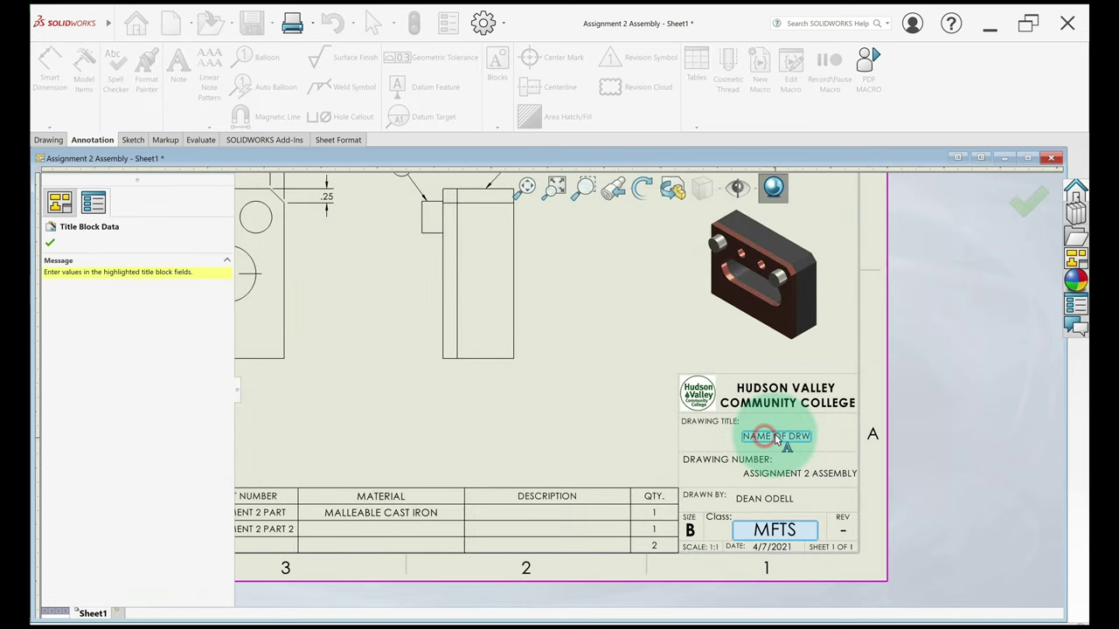
pyautogui.write('ASSIGNEMNT 9')
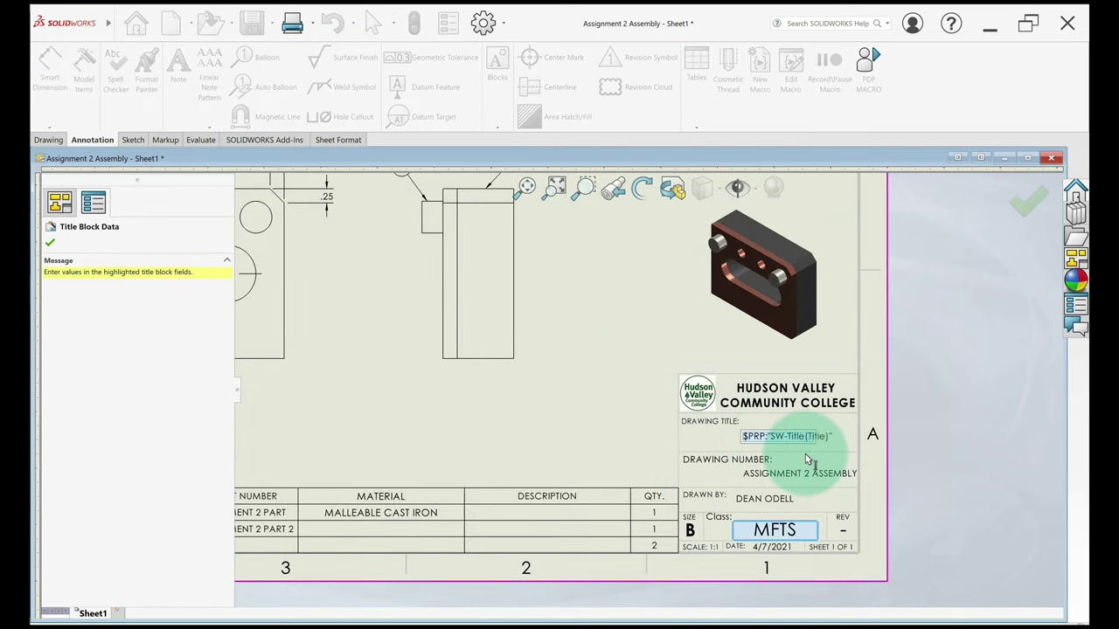
pyautogui.scroll(2, 804, 452)
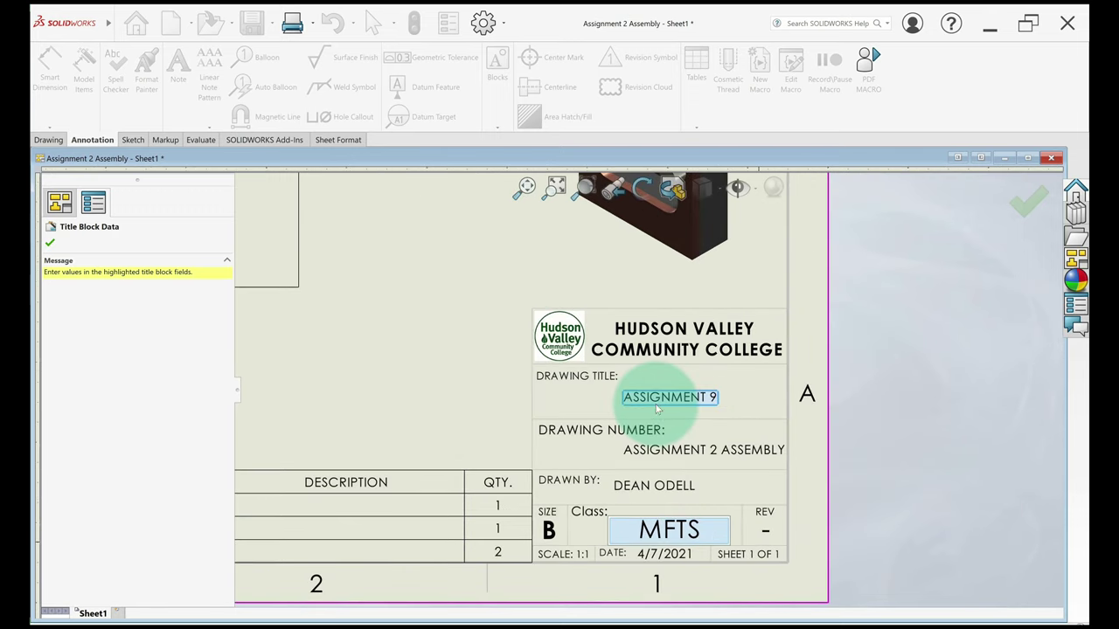
pyautogui.scroll(-2, 656, 398)
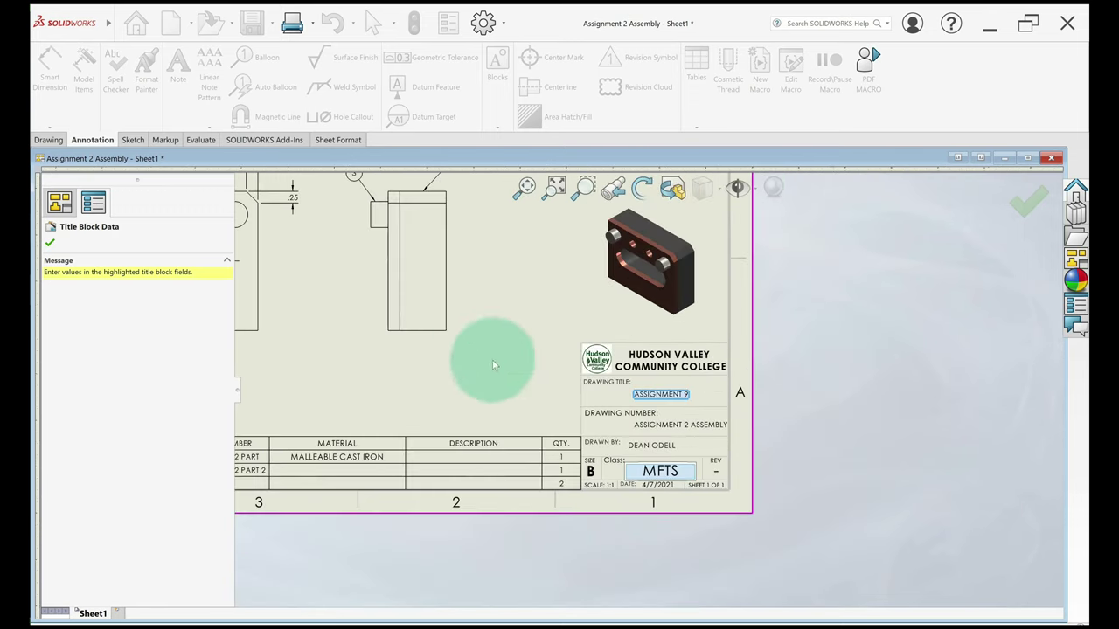
pyautogui.click(49, 243)
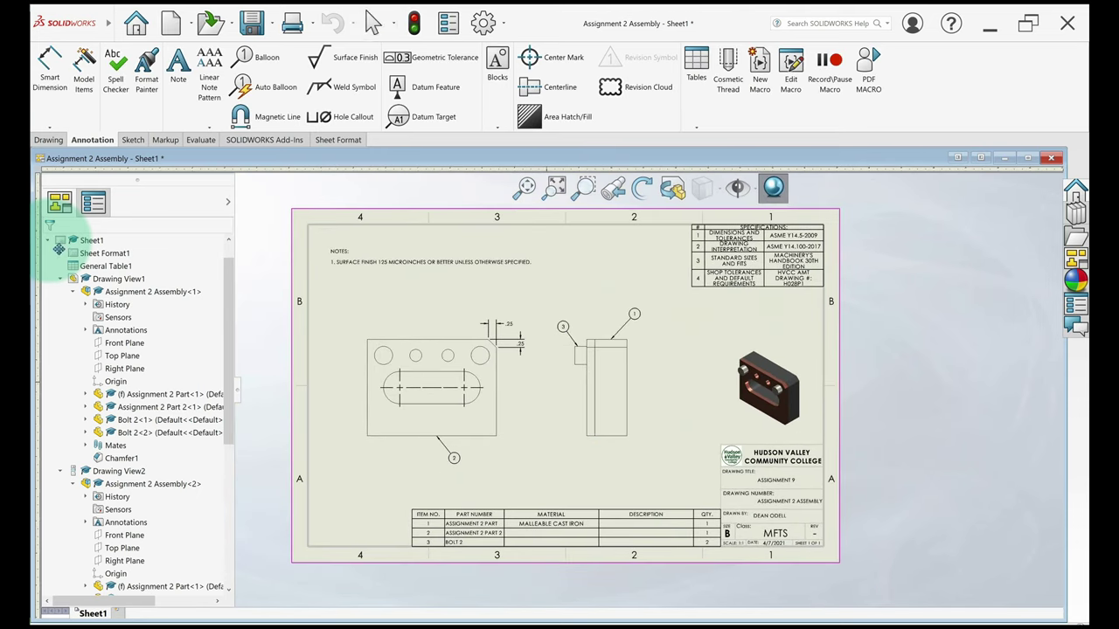
# In Save As, set the type to Adobe Portable Document Format (*.pdf) and begin editing the file name
pyautogui.click(272, 23)
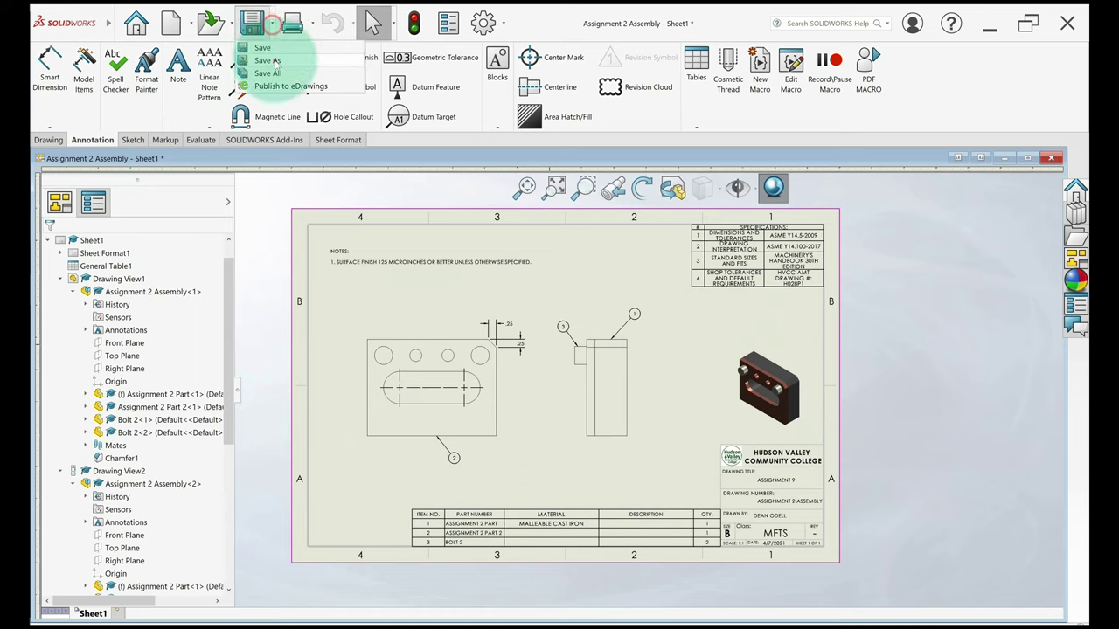
pyautogui.click(271, 60)
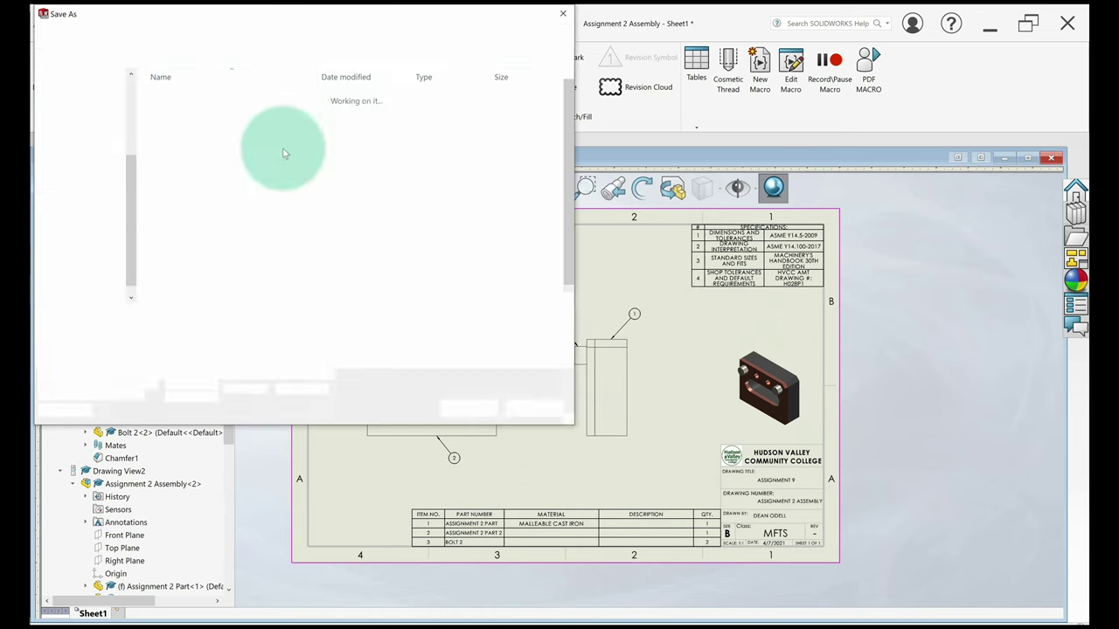
pyautogui.click(300, 332)
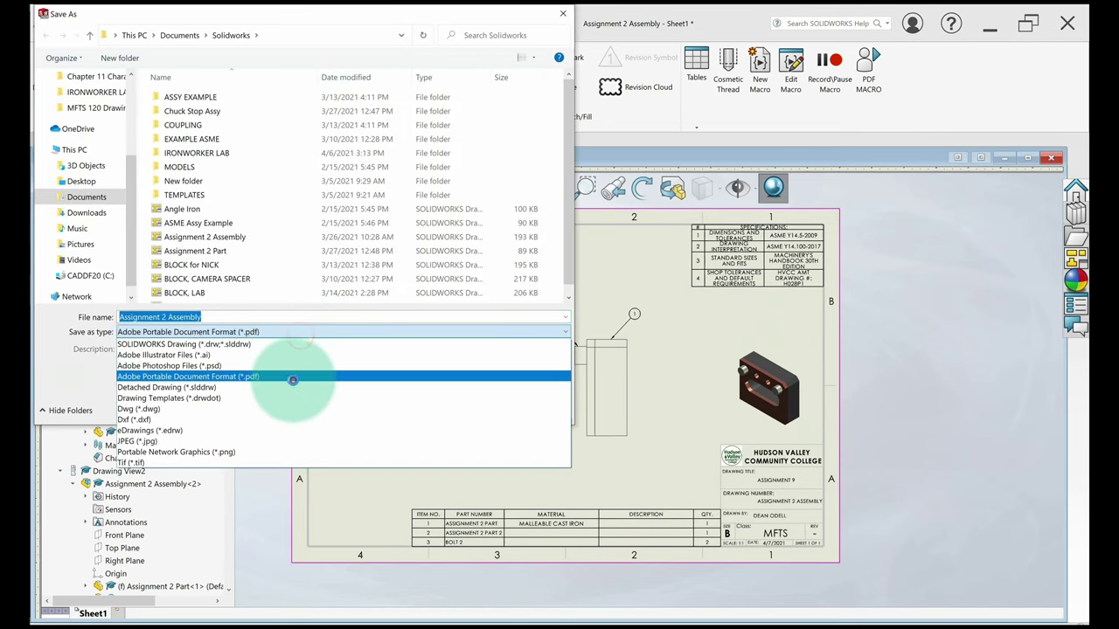
pyautogui.click(293, 377)
pyautogui.click(271, 346)
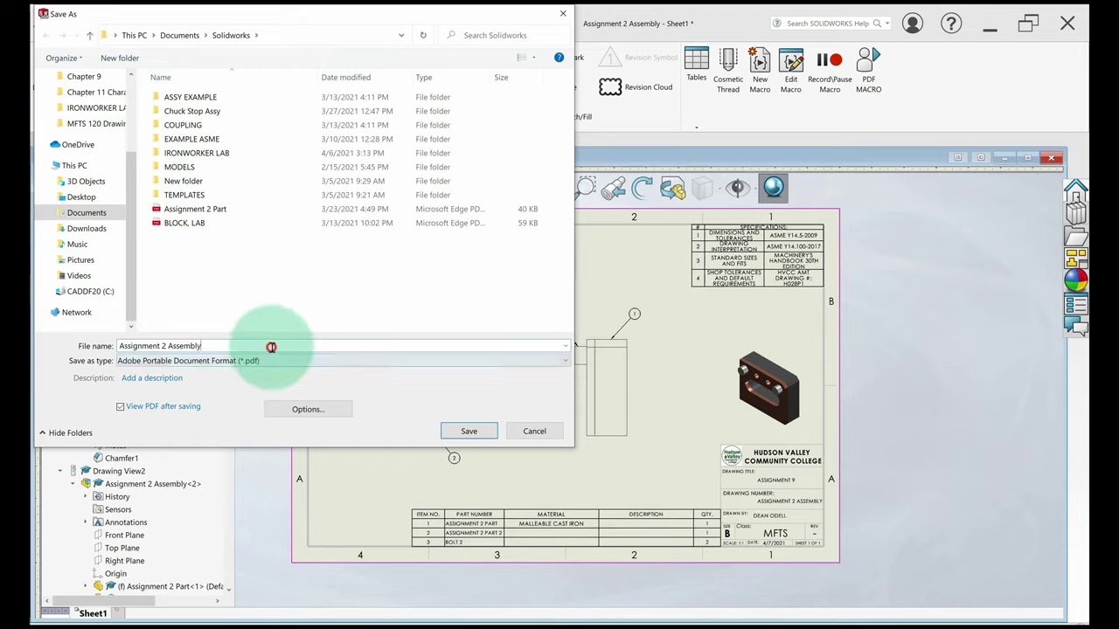